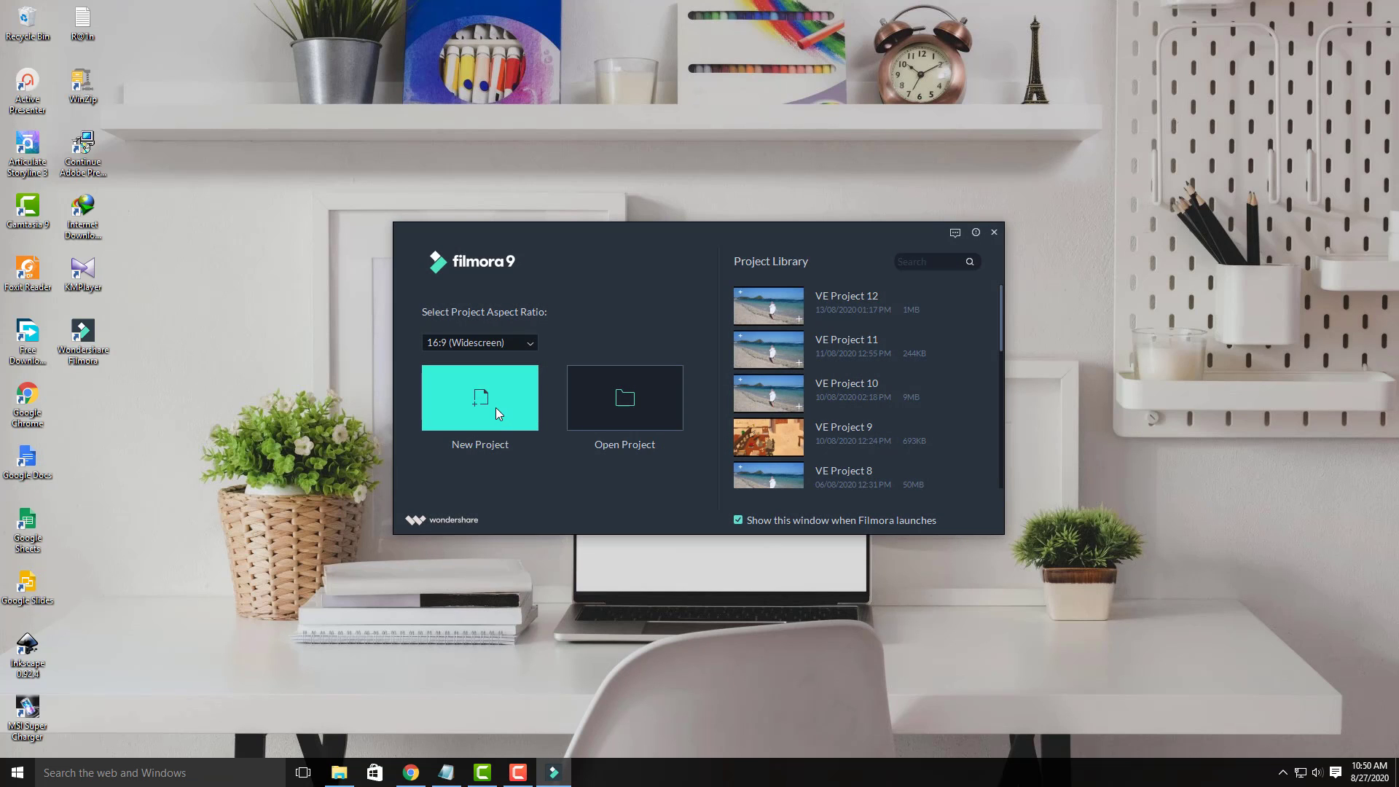
# - Create a new 16:9 widescreen project and import the l3 video from the L4 folder of Documents > Camtasia Studio
pyautogui.click(495, 408)
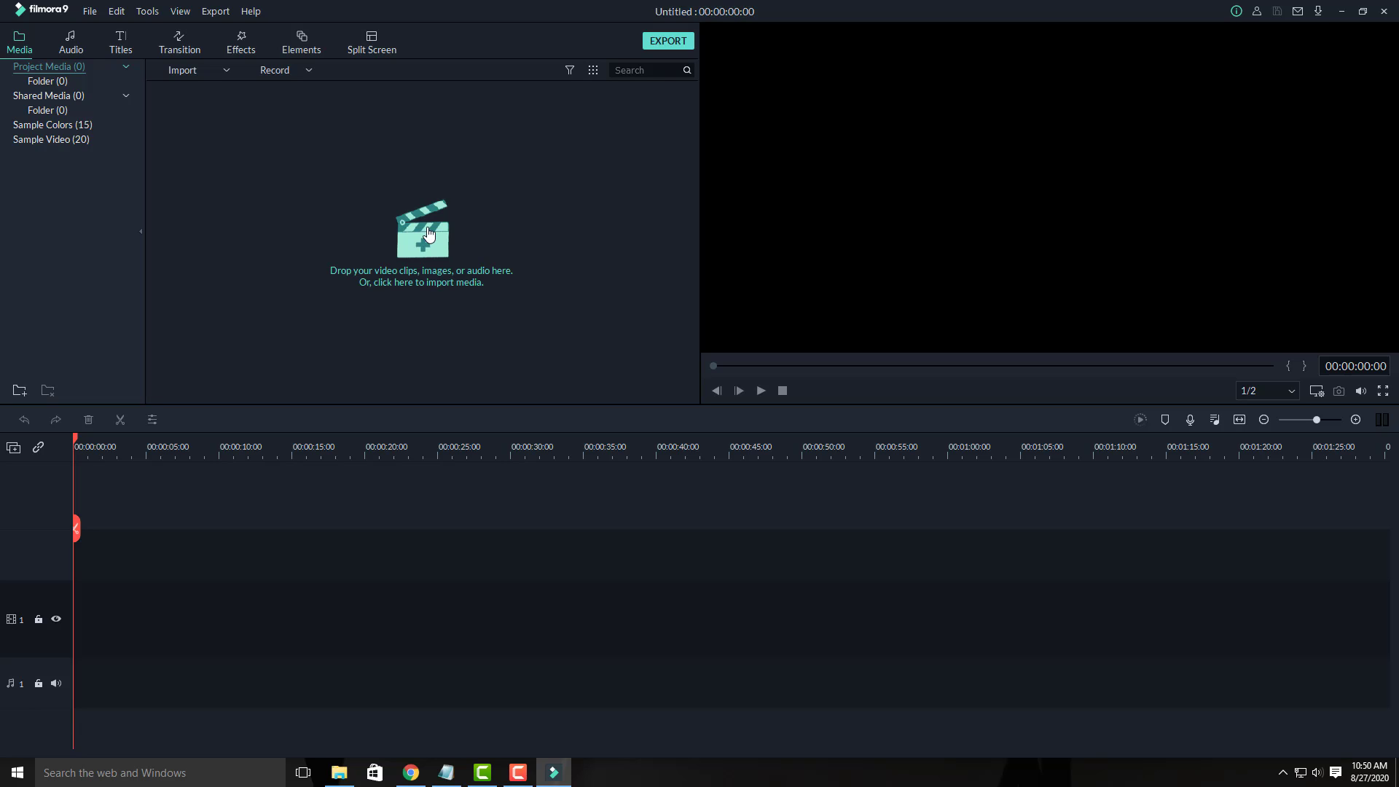
pyautogui.click(191, 71)
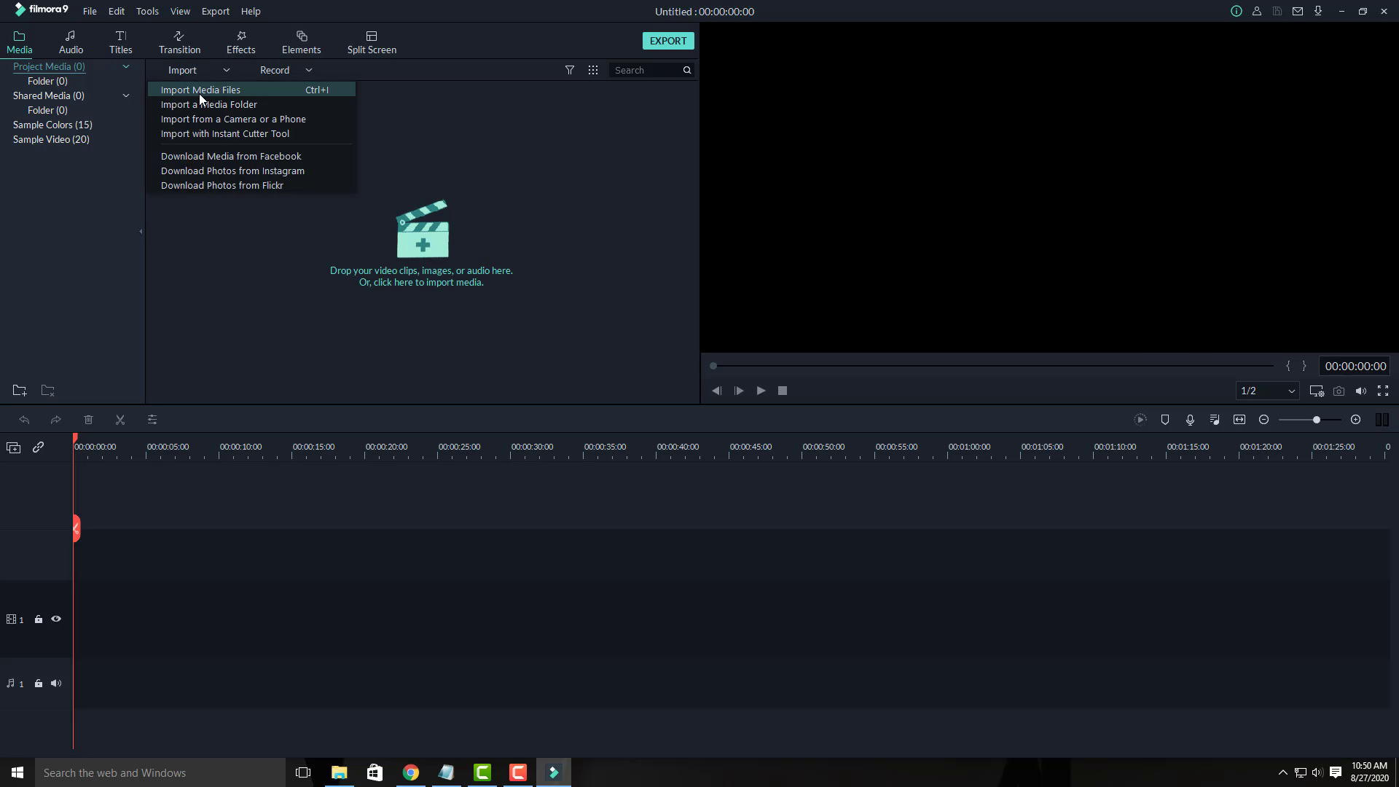
pyautogui.click(199, 93)
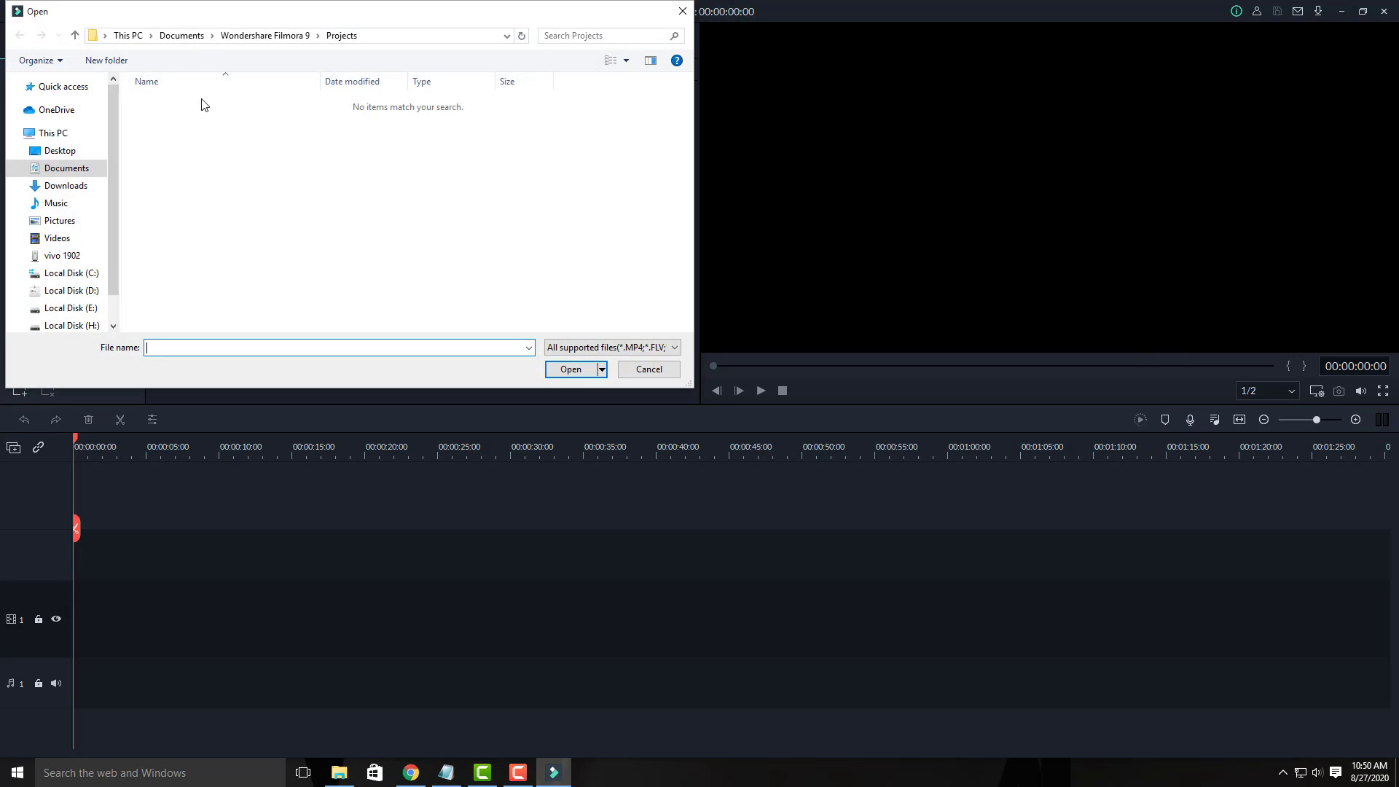
pyautogui.click(66, 121)
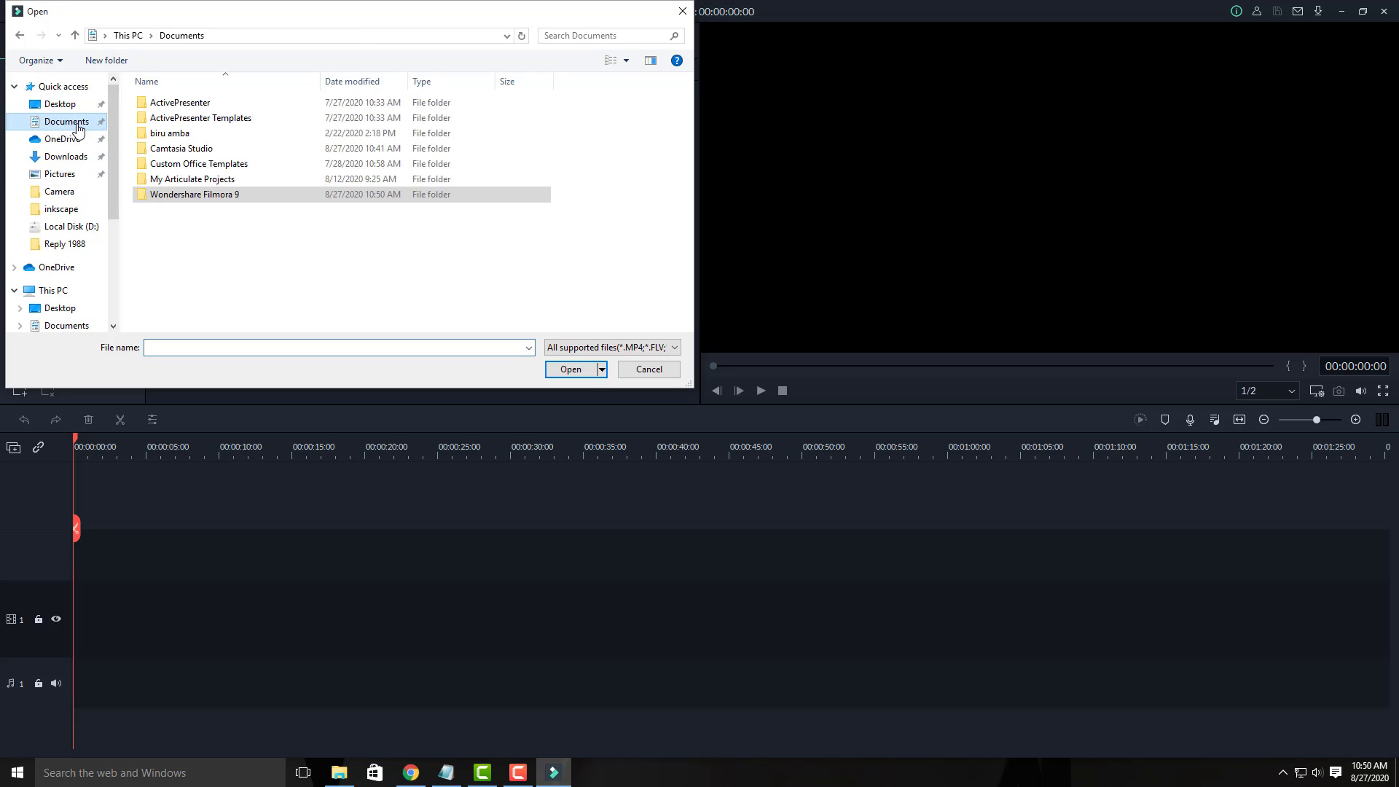
pyautogui.doubleClick(188, 148)
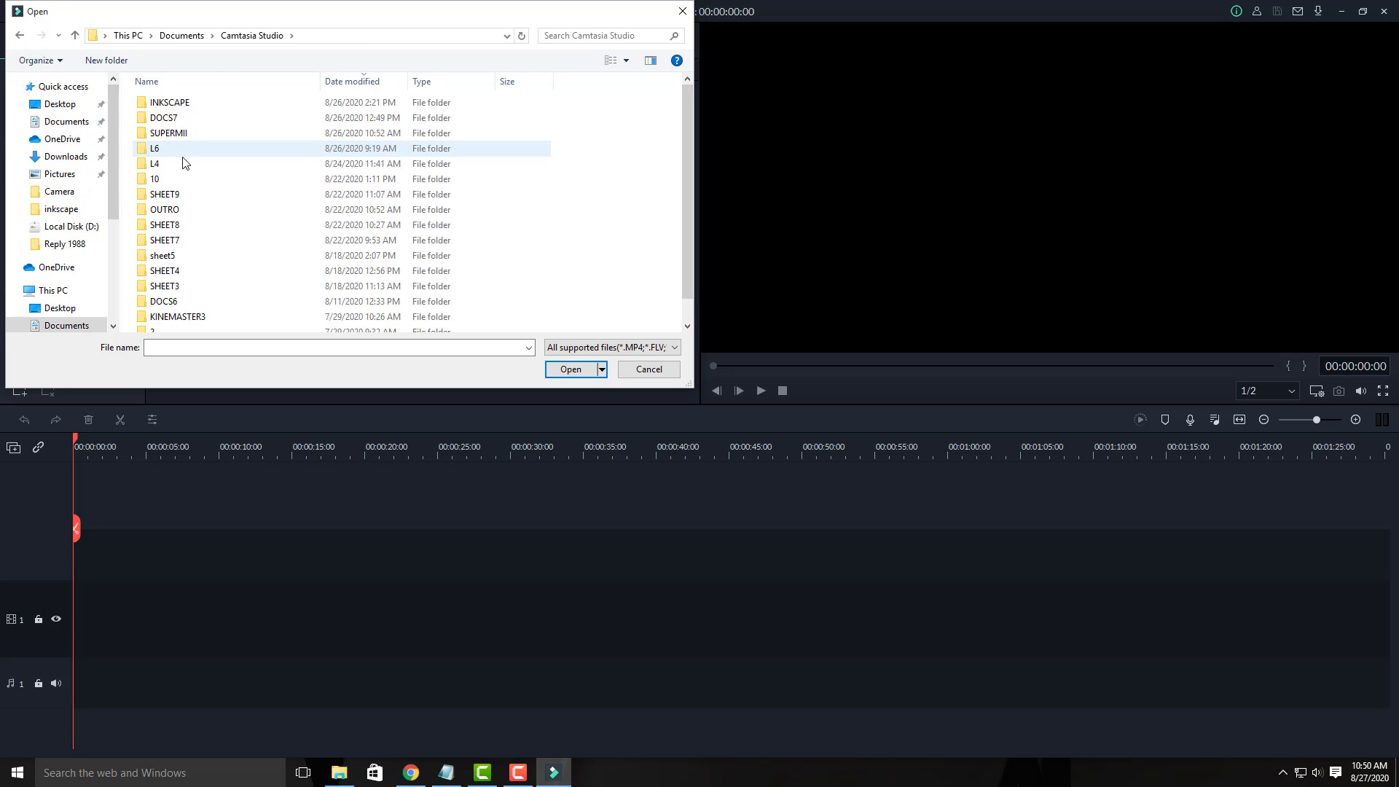
pyautogui.doubleClick(183, 163)
pyautogui.click(182, 161)
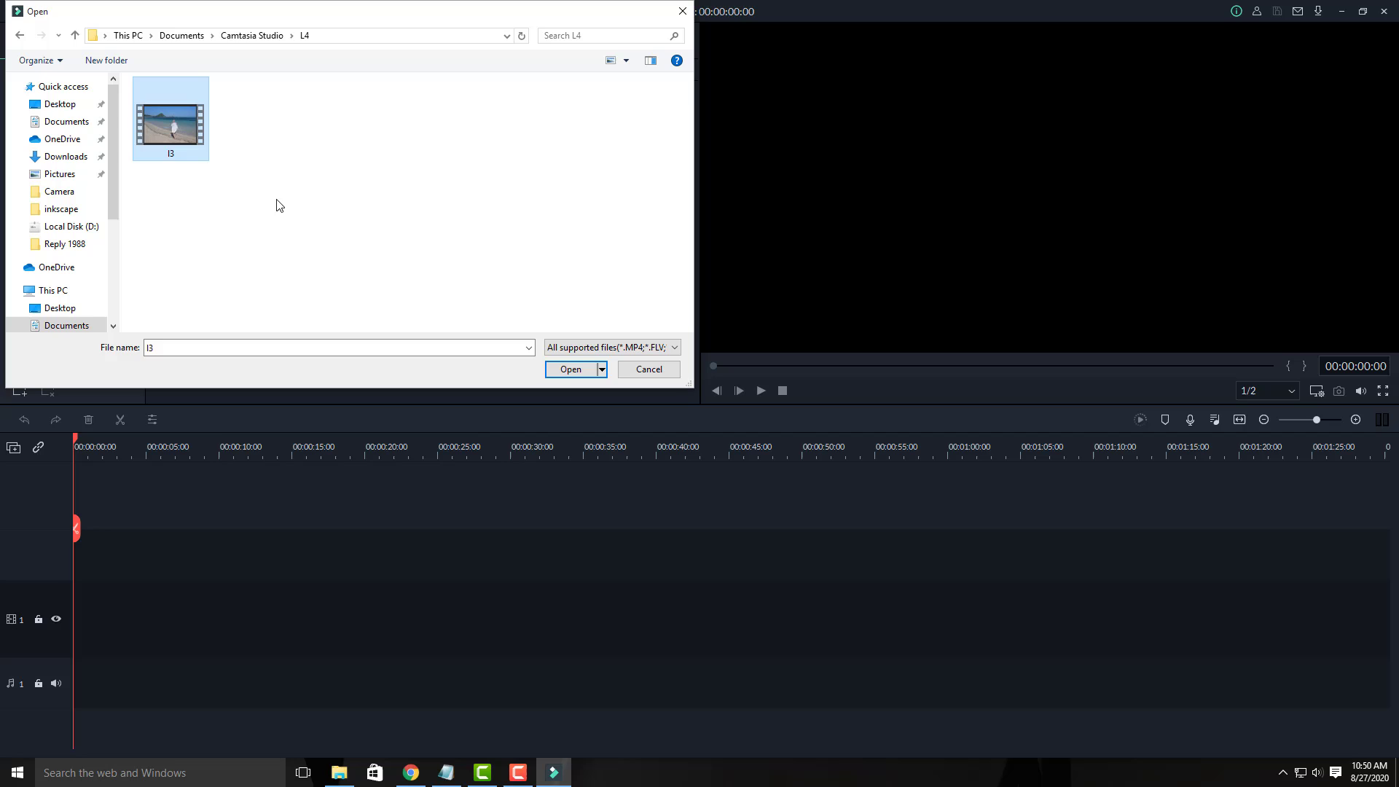
pyautogui.click(555, 371)
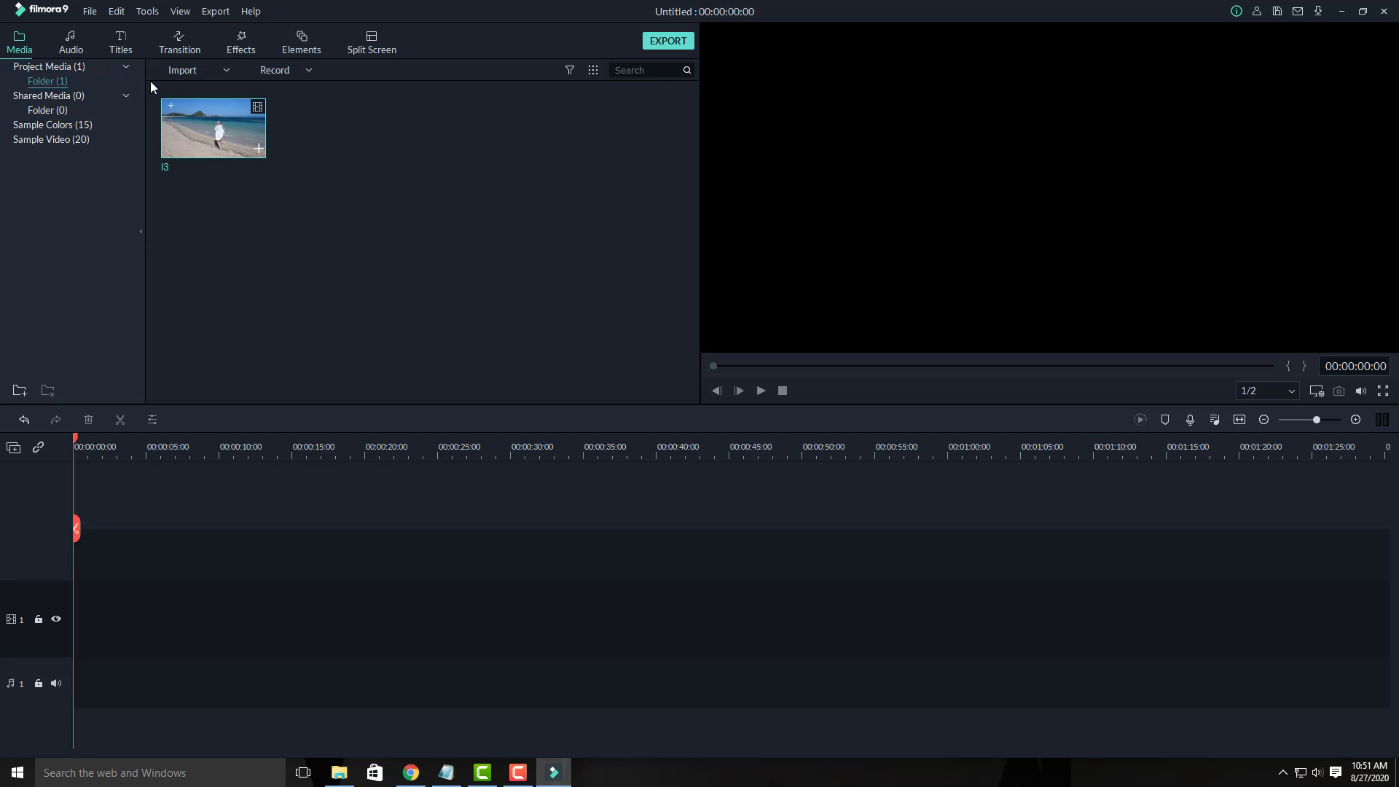
# - Import the L6 video from the L6 folder inside Camtasia Studio
pyautogui.click(177, 70)
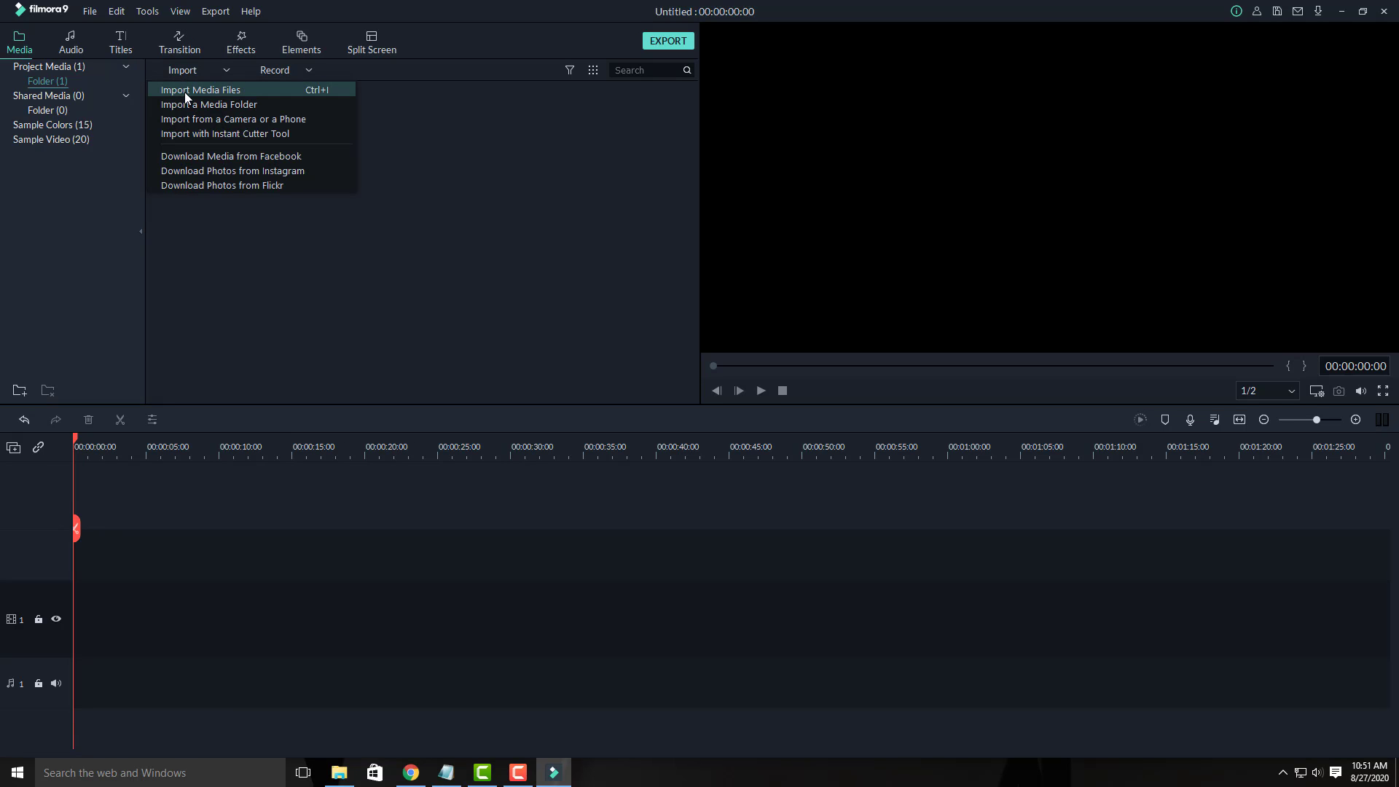
pyautogui.click(185, 93)
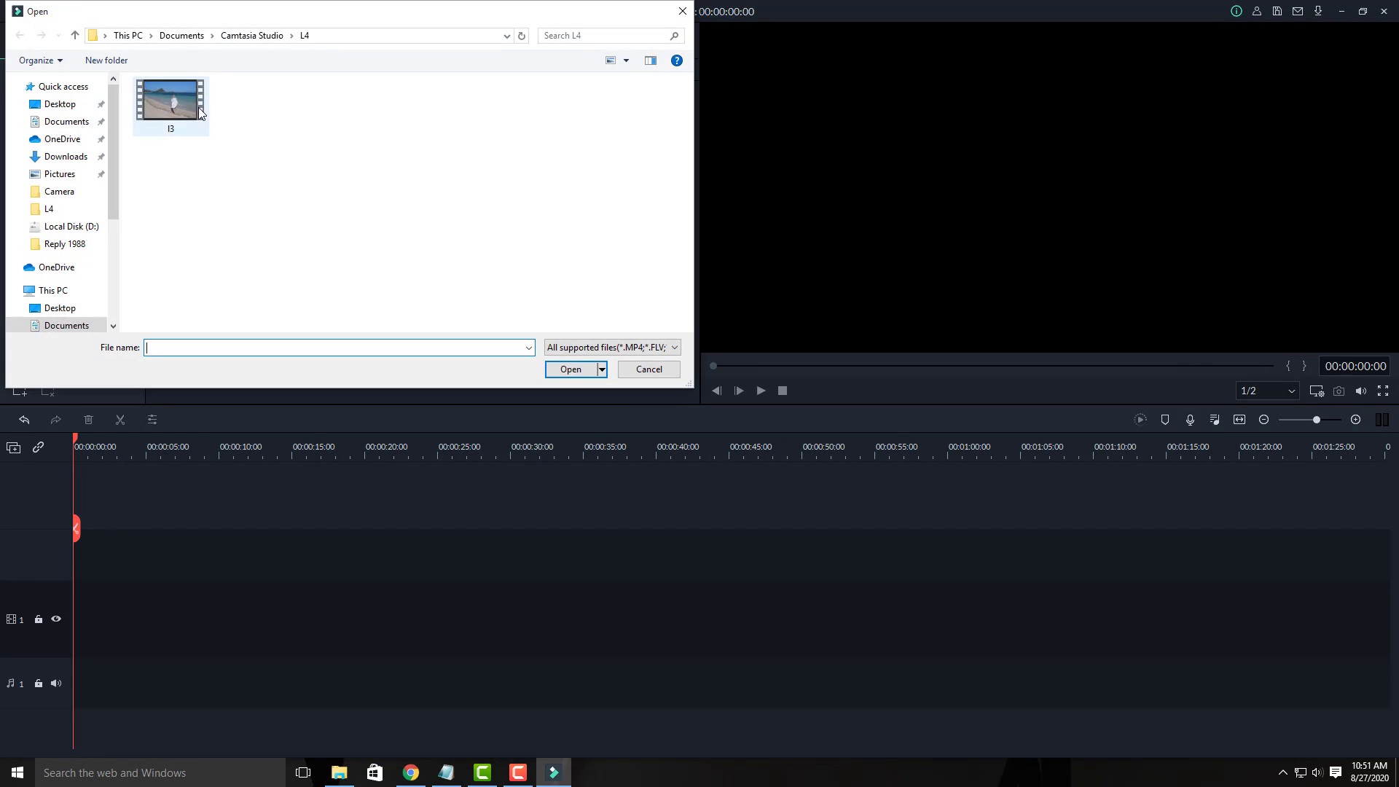
pyautogui.click(252, 36)
pyautogui.doubleClick(213, 148)
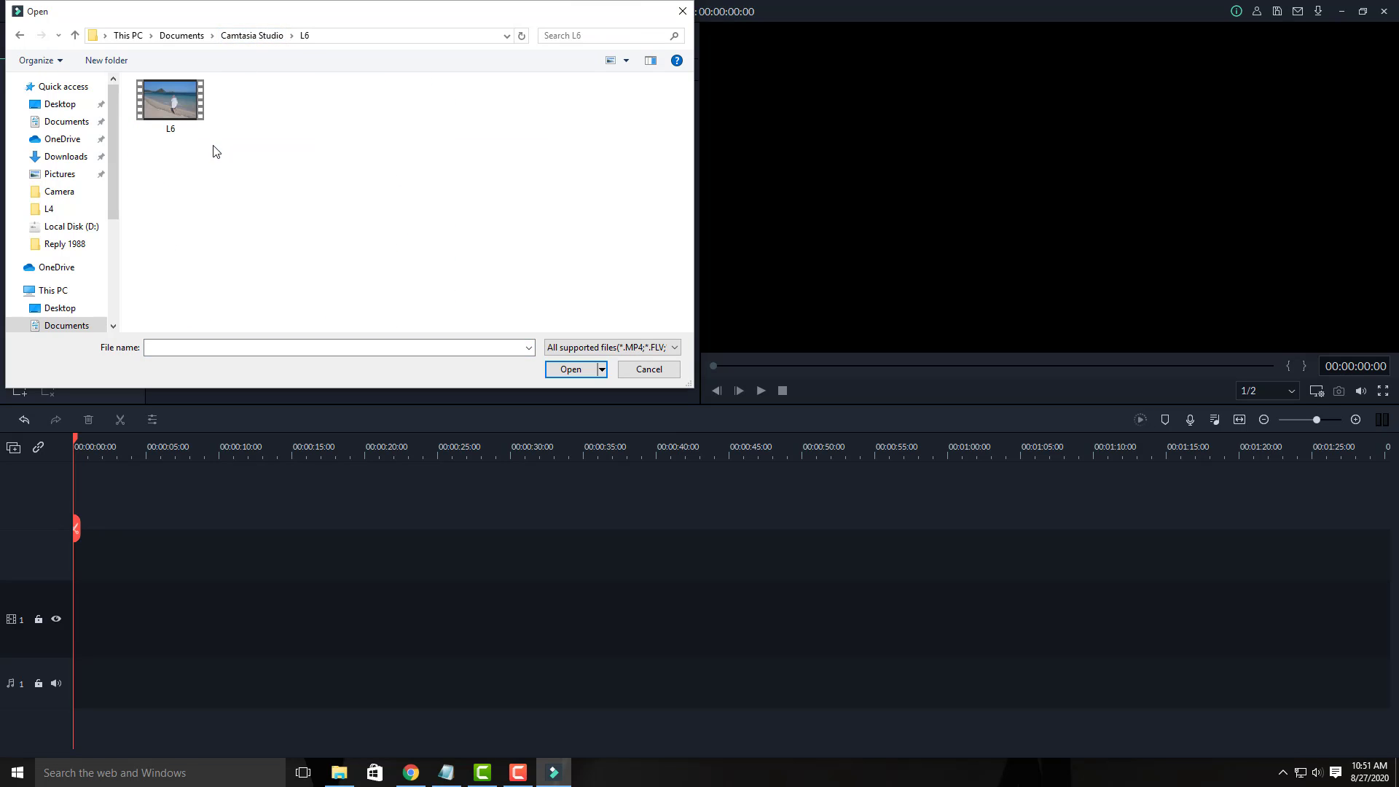
pyautogui.click(194, 113)
pyautogui.click(571, 369)
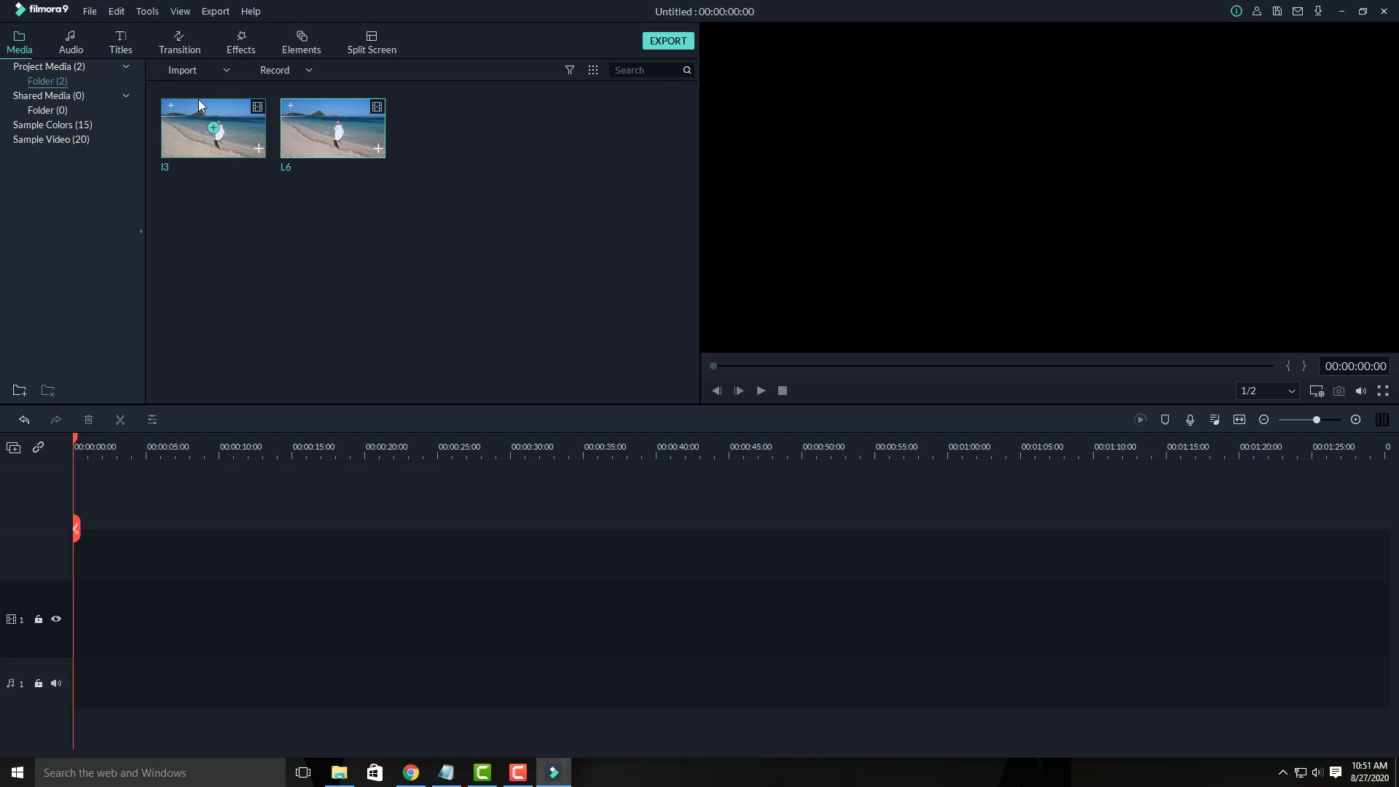
# - Import the INTRO and OUTRO videos together from the Music folder
pyautogui.click(188, 72)
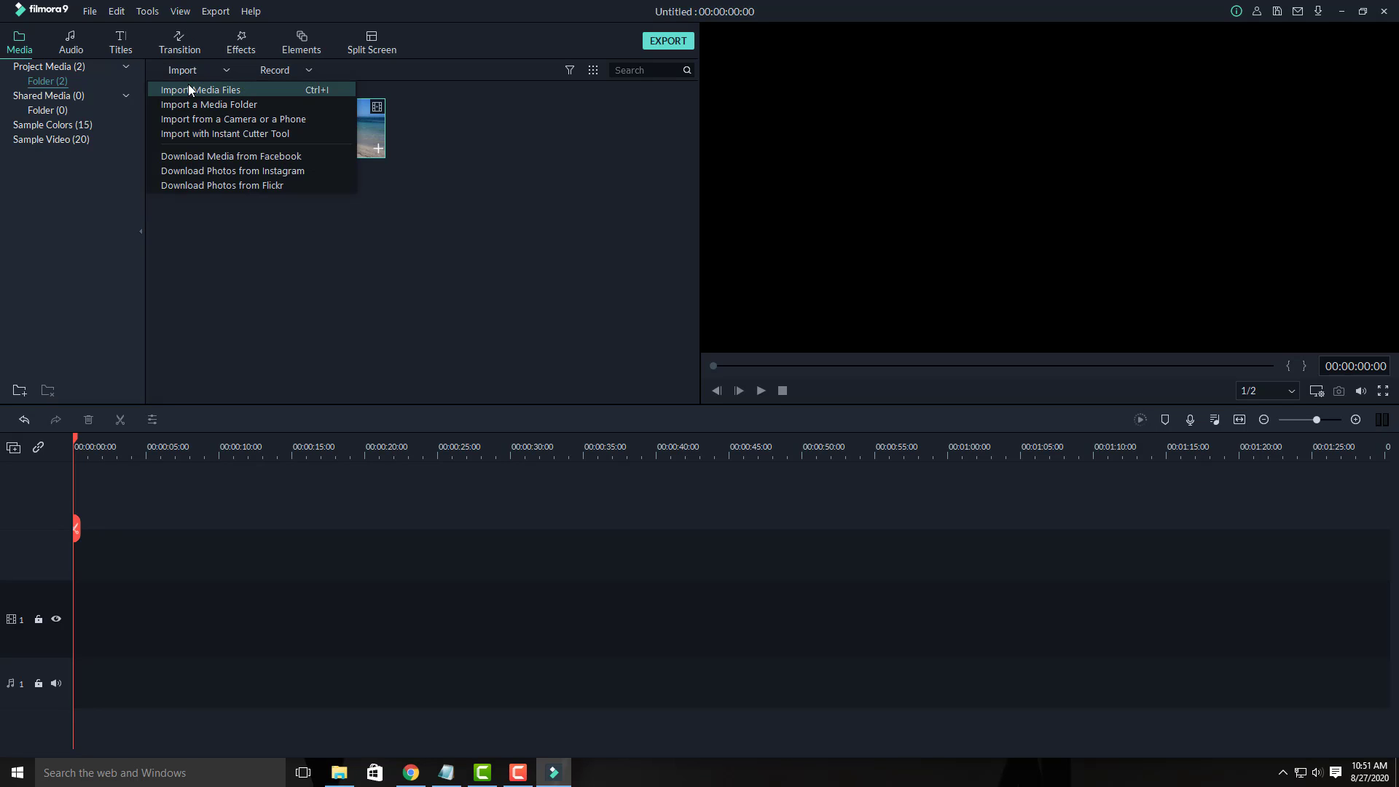
pyautogui.click(190, 90)
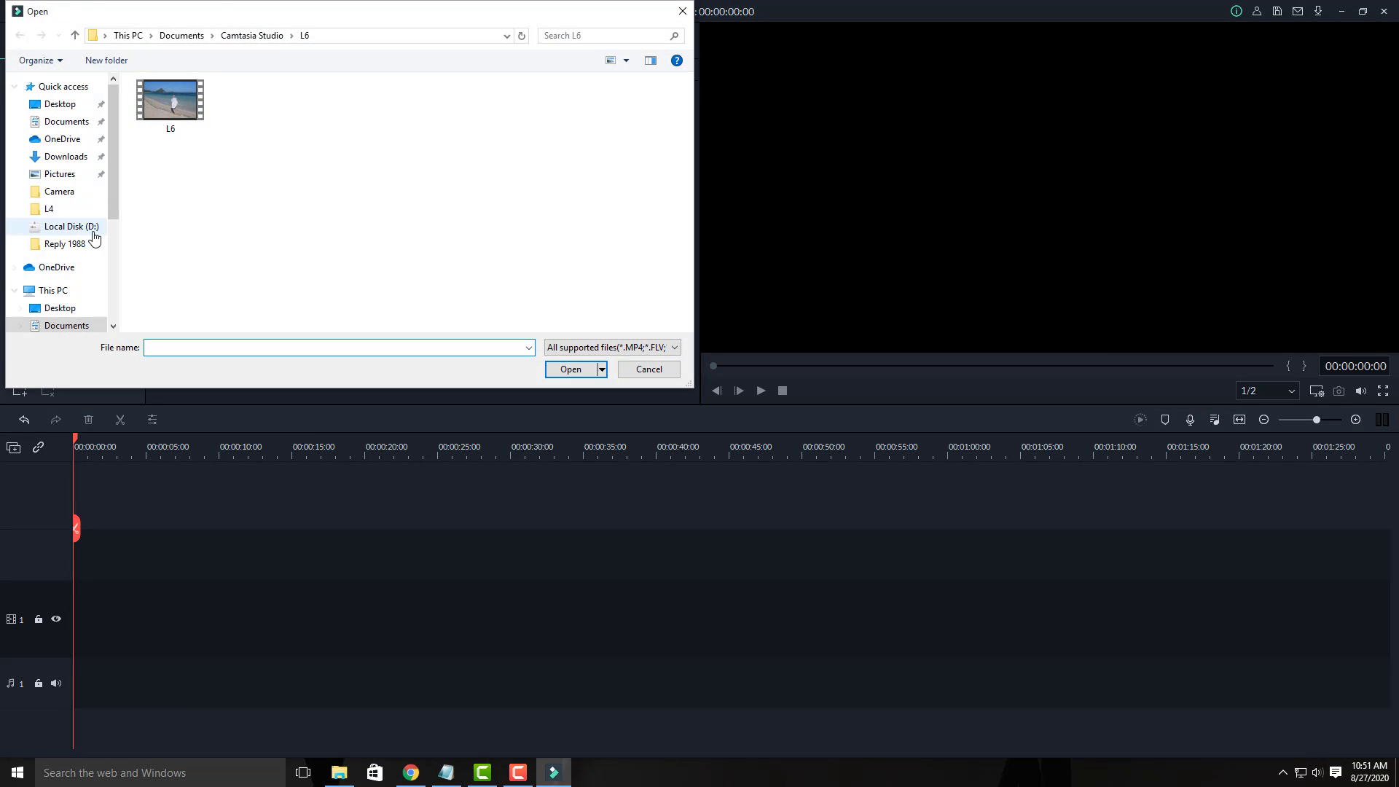
pyautogui.click(74, 173)
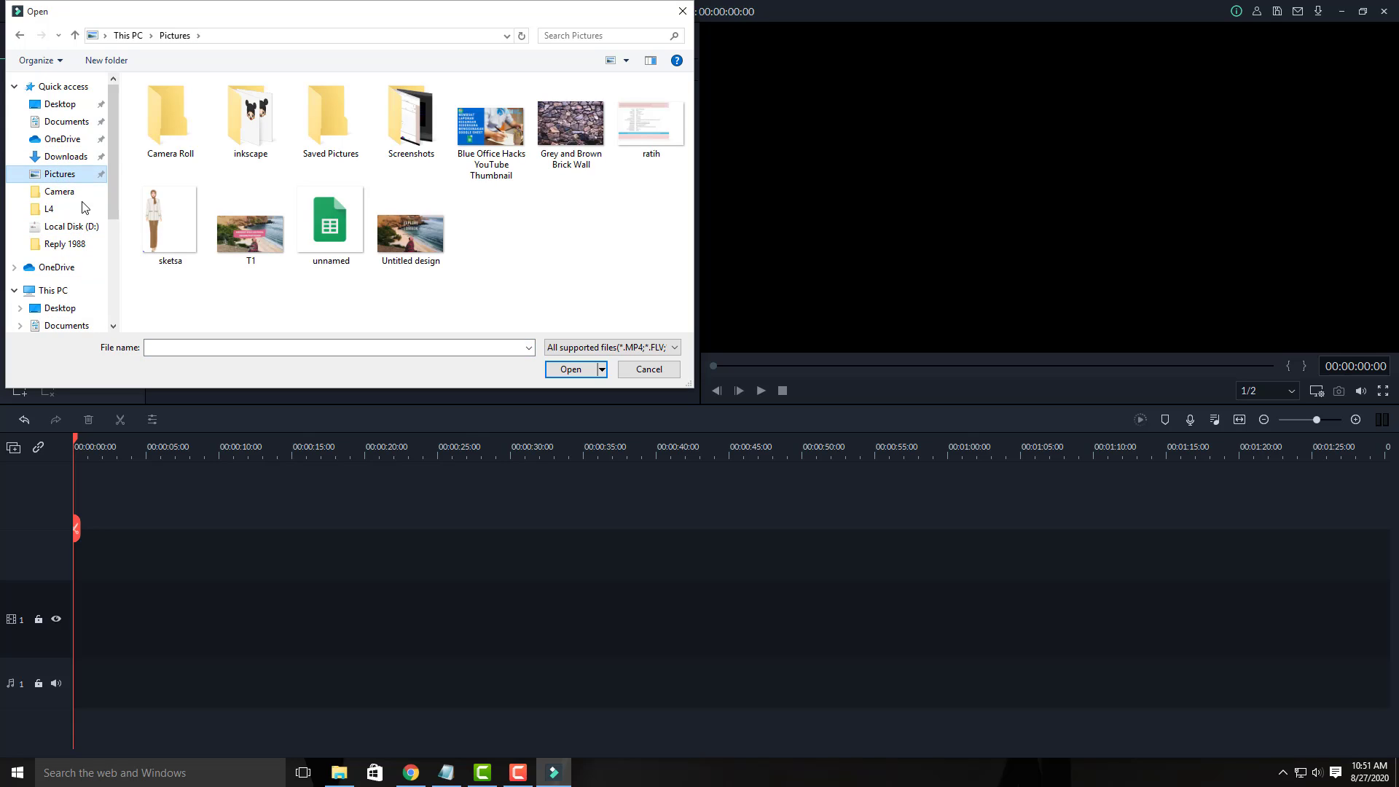
pyautogui.scroll(-1, 85, 303)
pyautogui.click(56, 319)
pyautogui.click(338, 123)
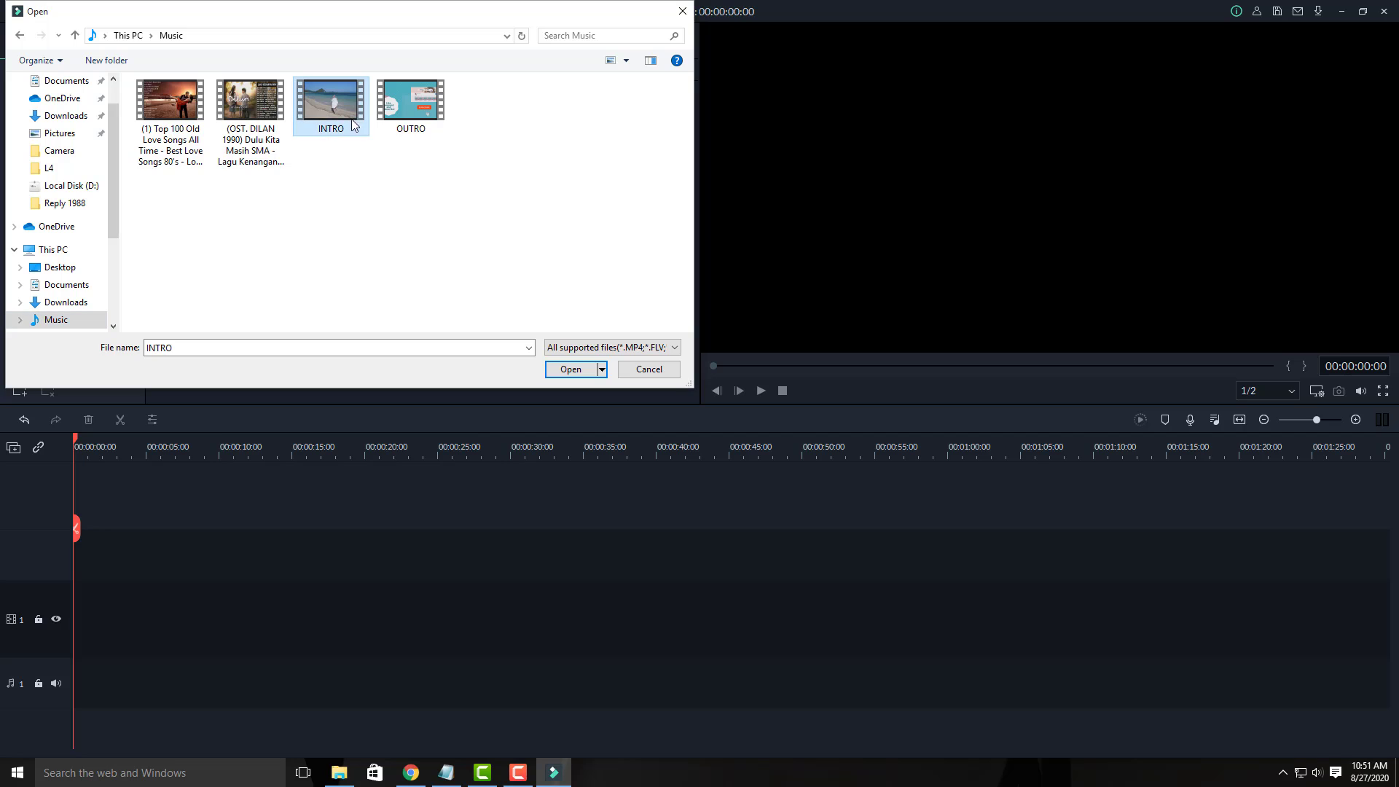
pyautogui.keyDown('ctrl'); pyautogui.click(411, 102); pyautogui.keyUp('ctrl')
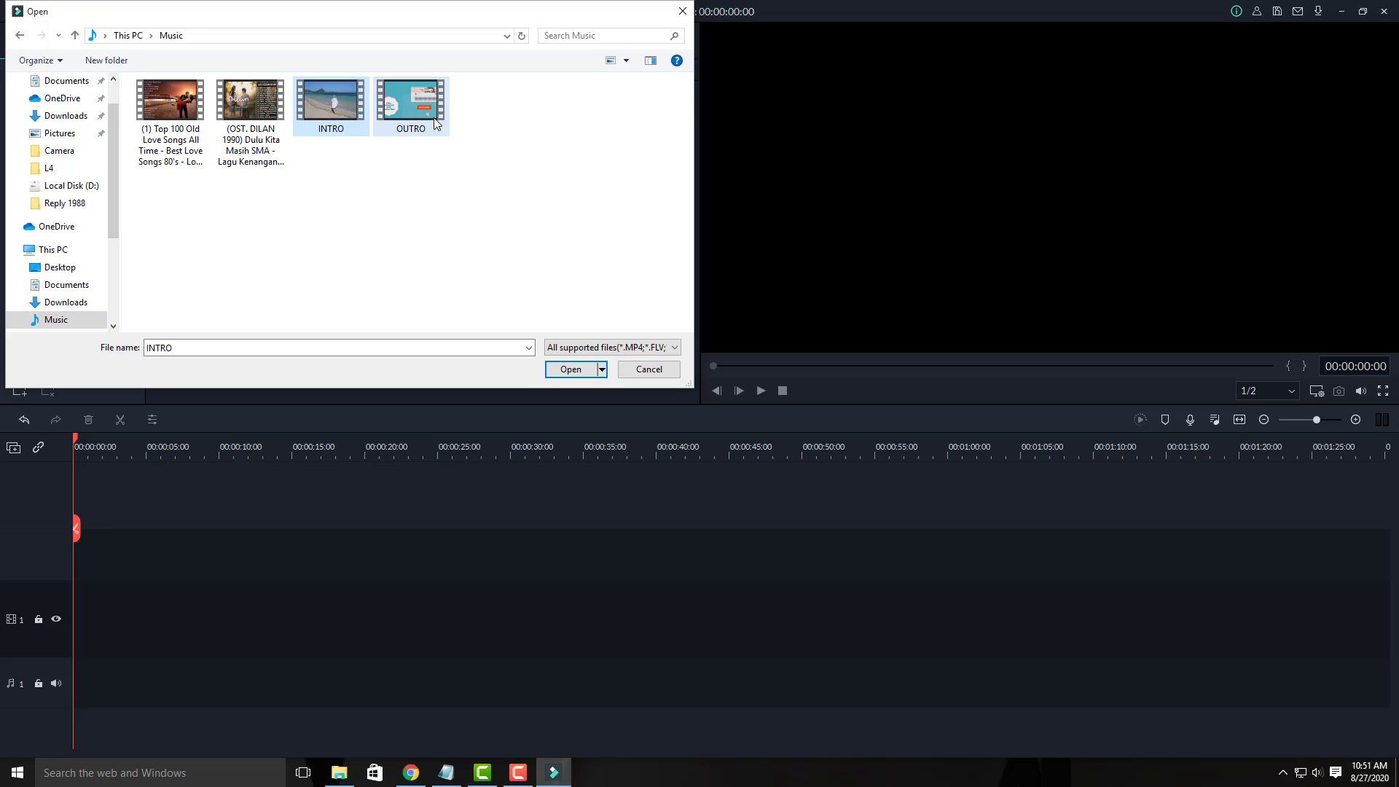
pyautogui.click(572, 369)
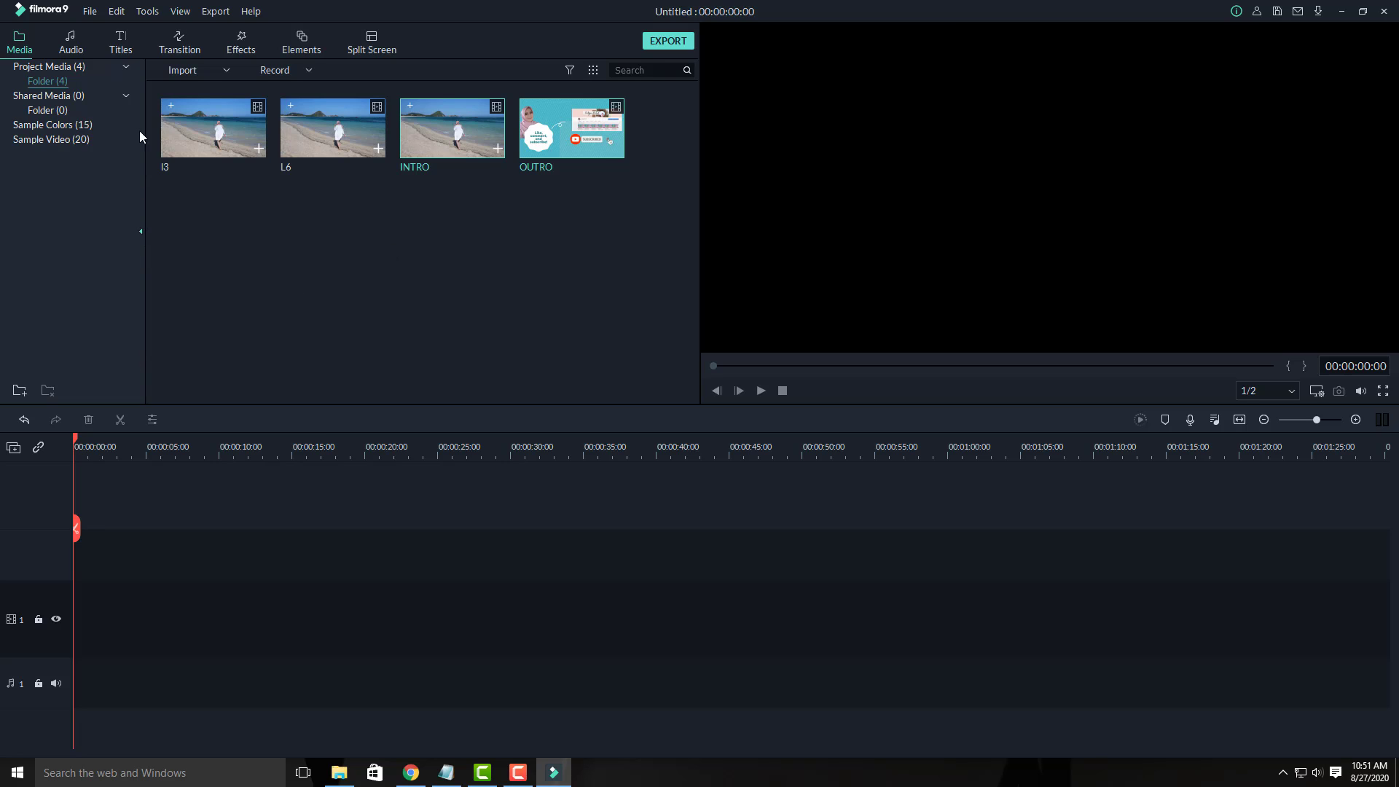
# - Import the bensound-ukulele, bensound-sunny and bensound-smile audio files from the sound folder on Local Disk (E:)
pyautogui.click(182, 70)
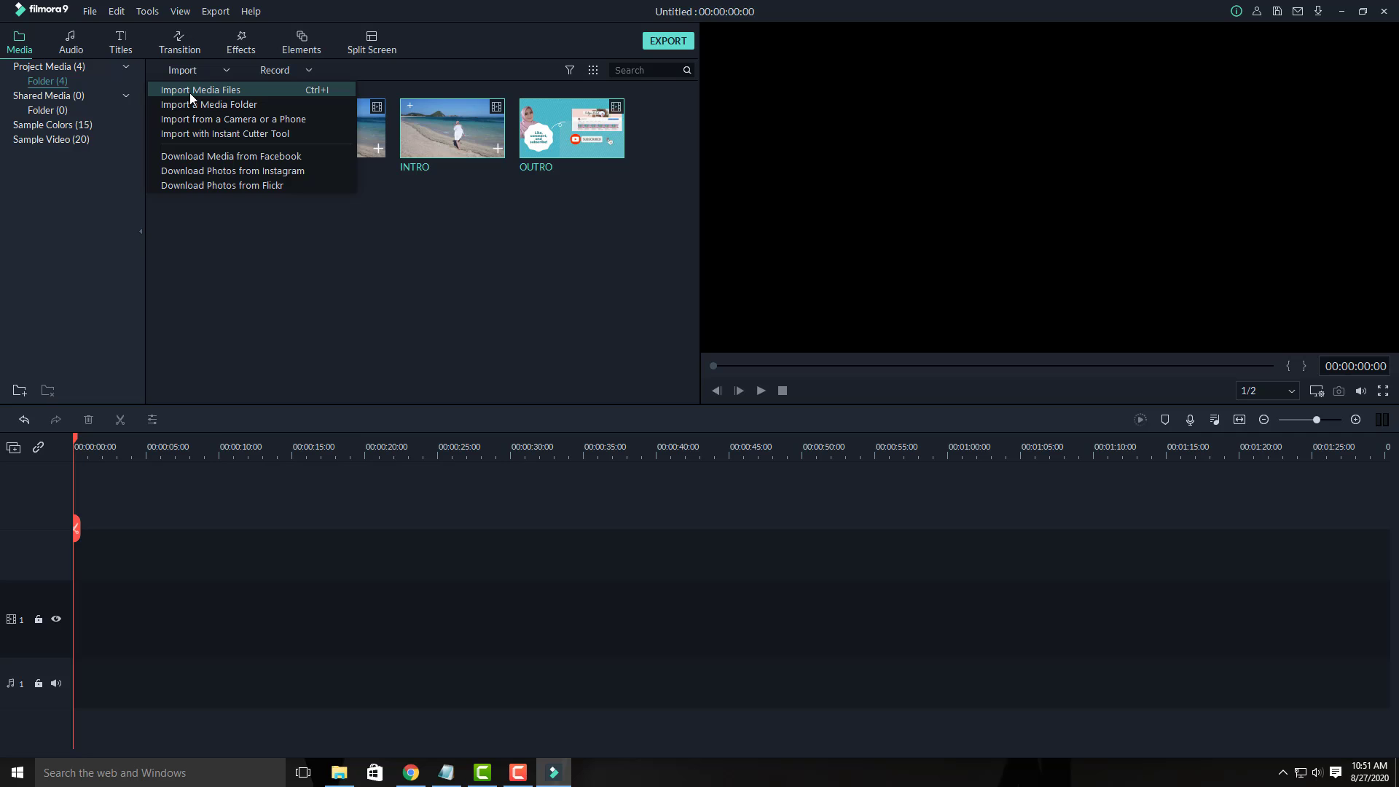
pyautogui.click(190, 91)
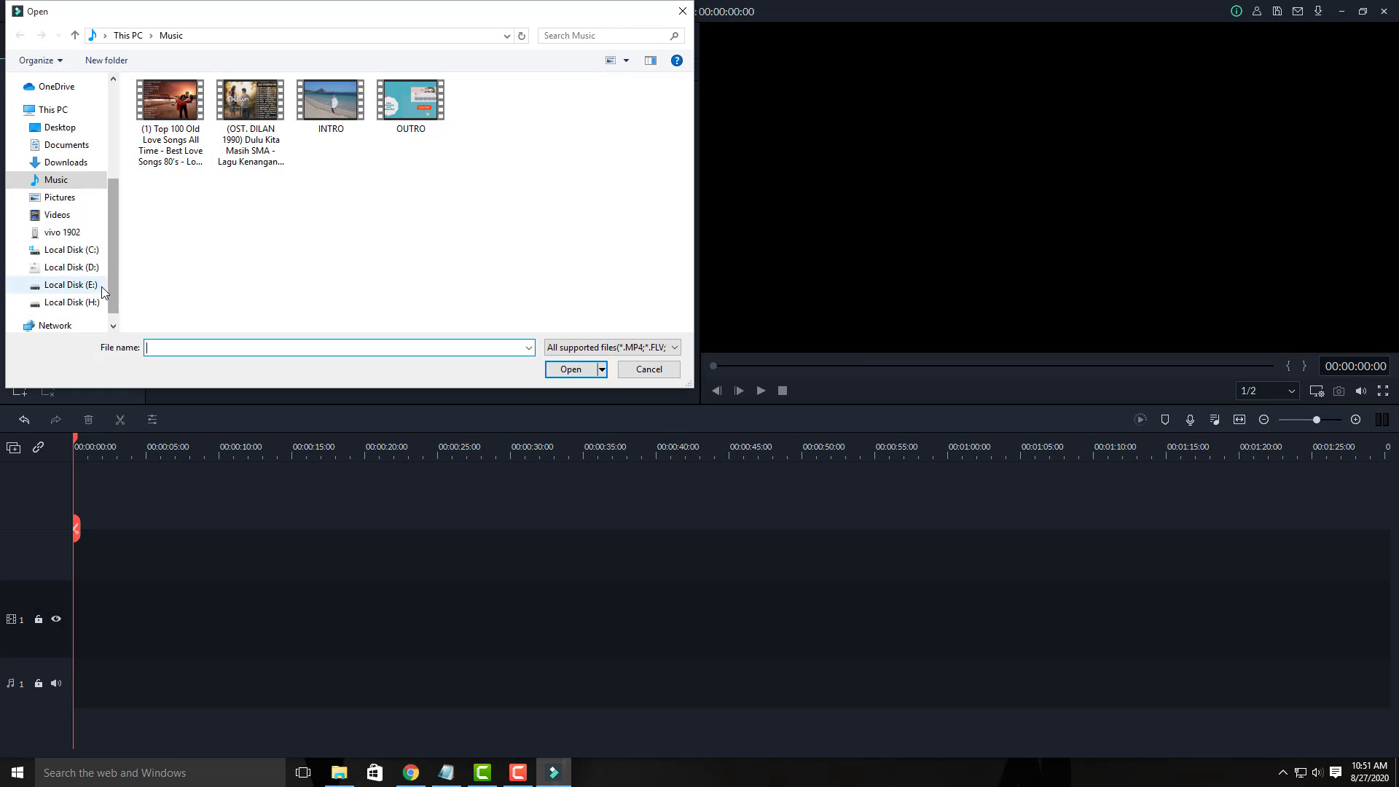
pyautogui.click(70, 285)
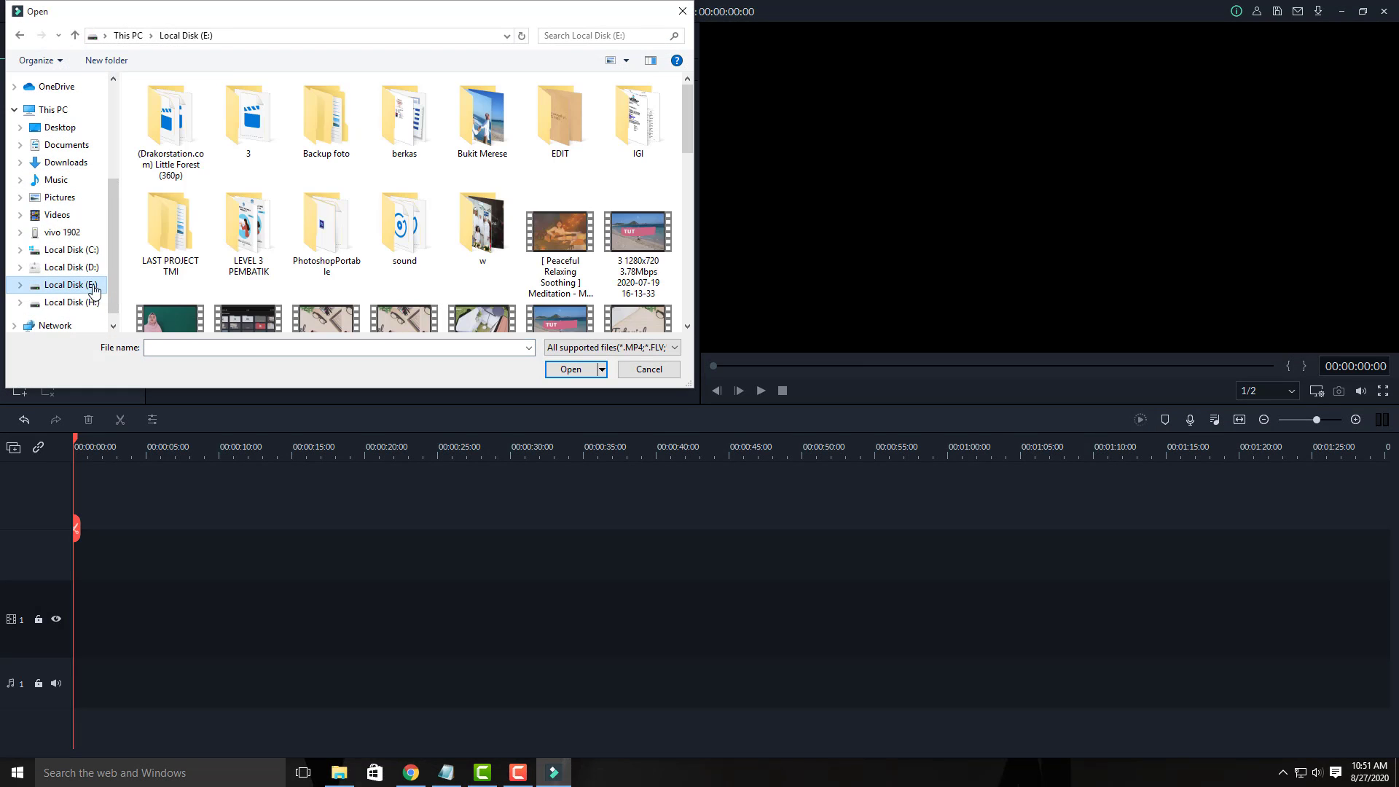
pyautogui.doubleClick(387, 226)
pyautogui.scroll(-12, 277, 225)
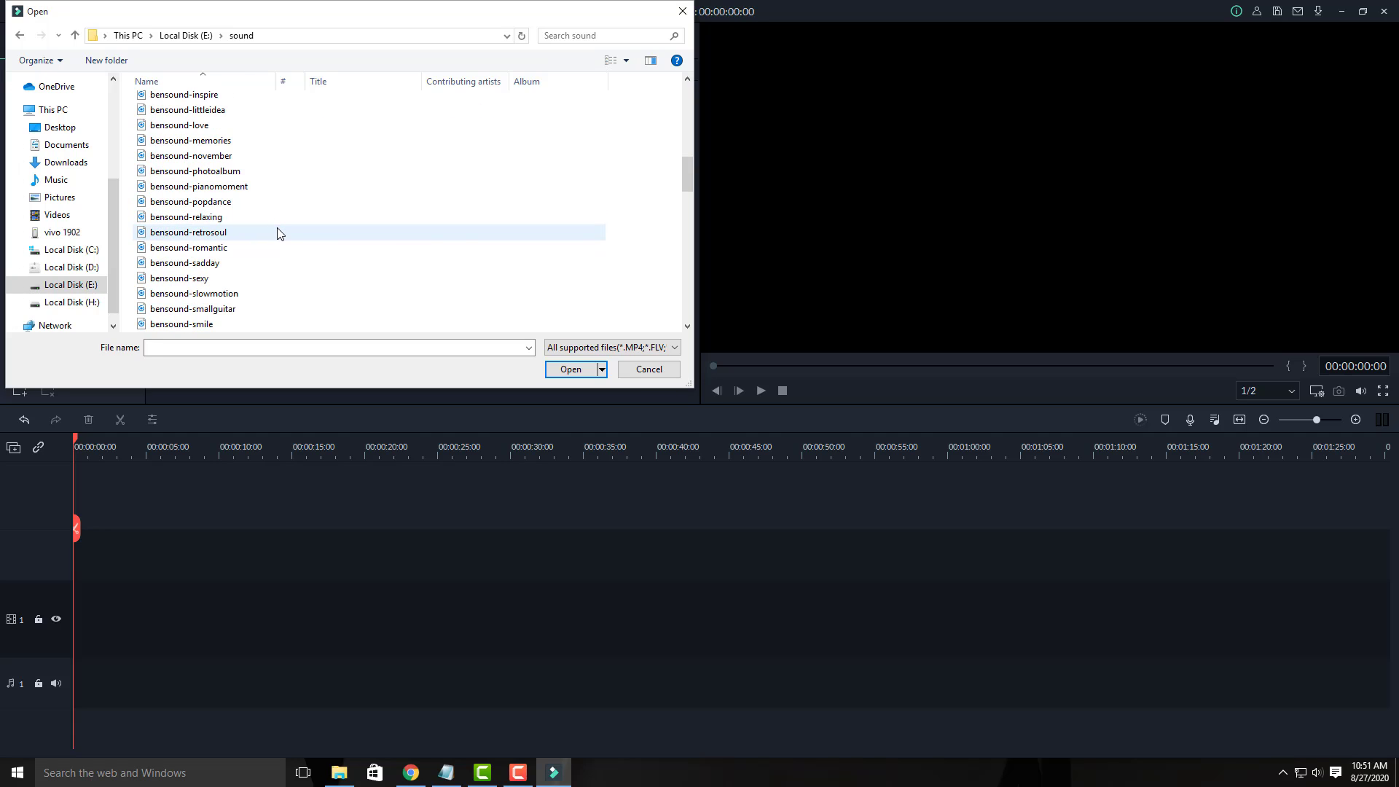
pyautogui.scroll(-2, 271, 268)
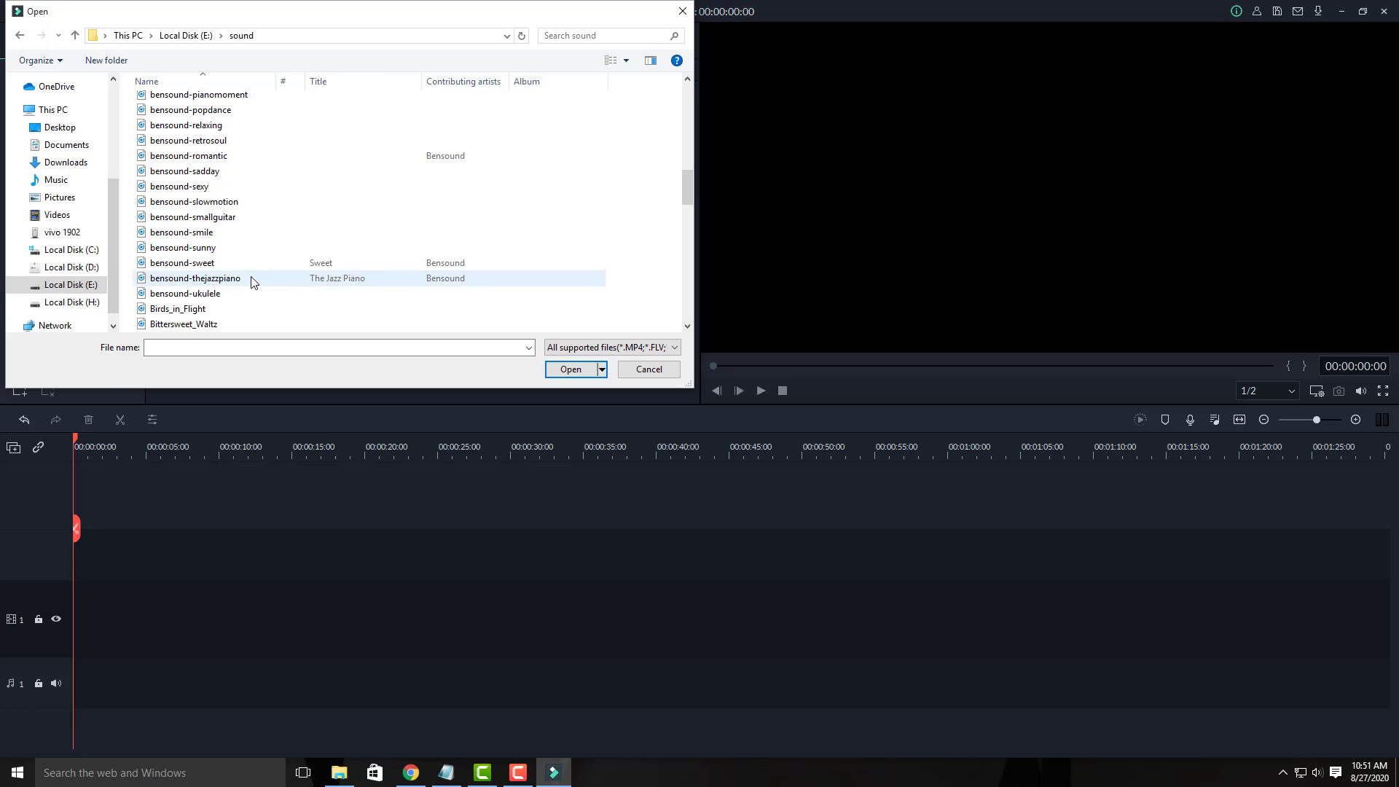
pyautogui.click(252, 291)
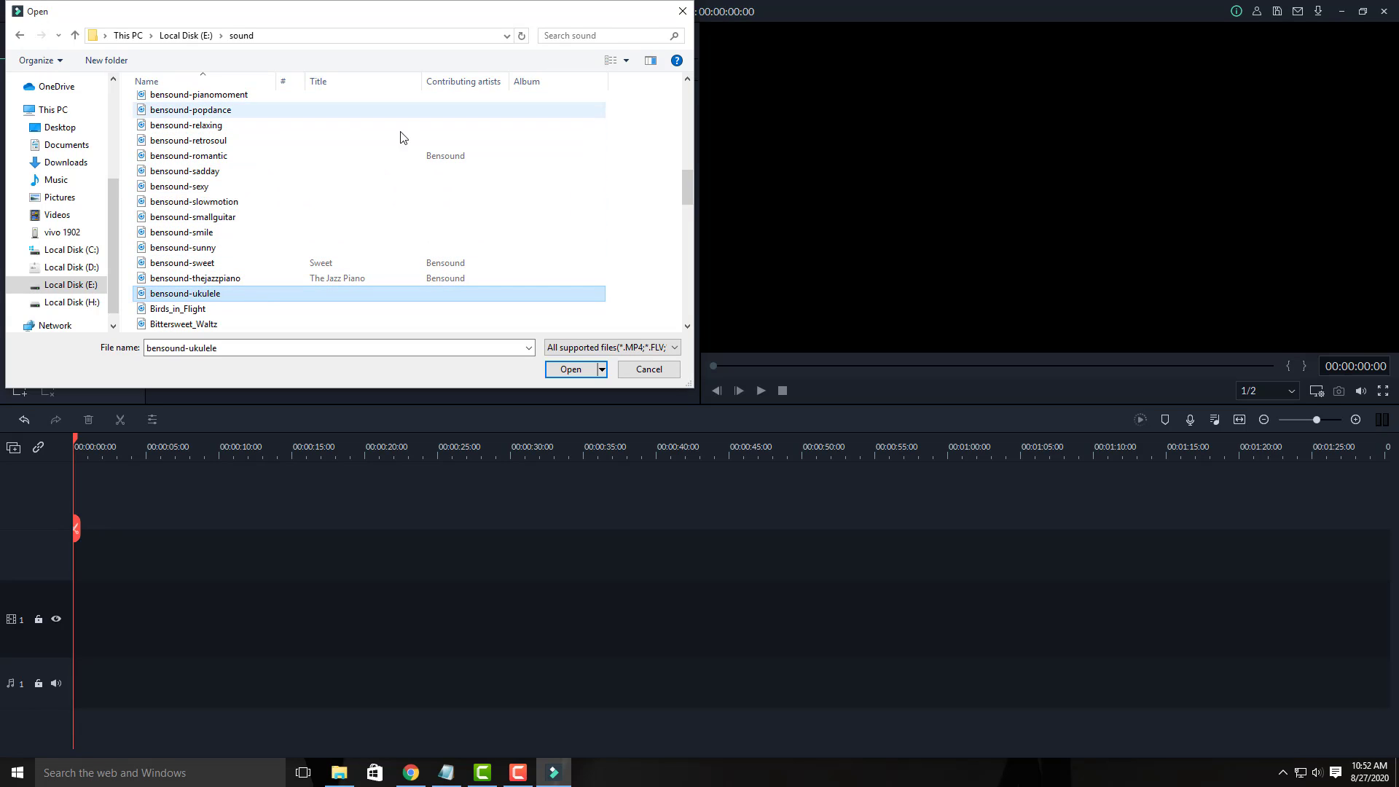
pyautogui.keyDown('ctrl'); pyautogui.click(413, 248); pyautogui.keyUp('ctrl')
pyautogui.keyDown('ctrl'); pyautogui.click(408, 229); pyautogui.keyUp('ctrl')
pyautogui.click(571, 369)
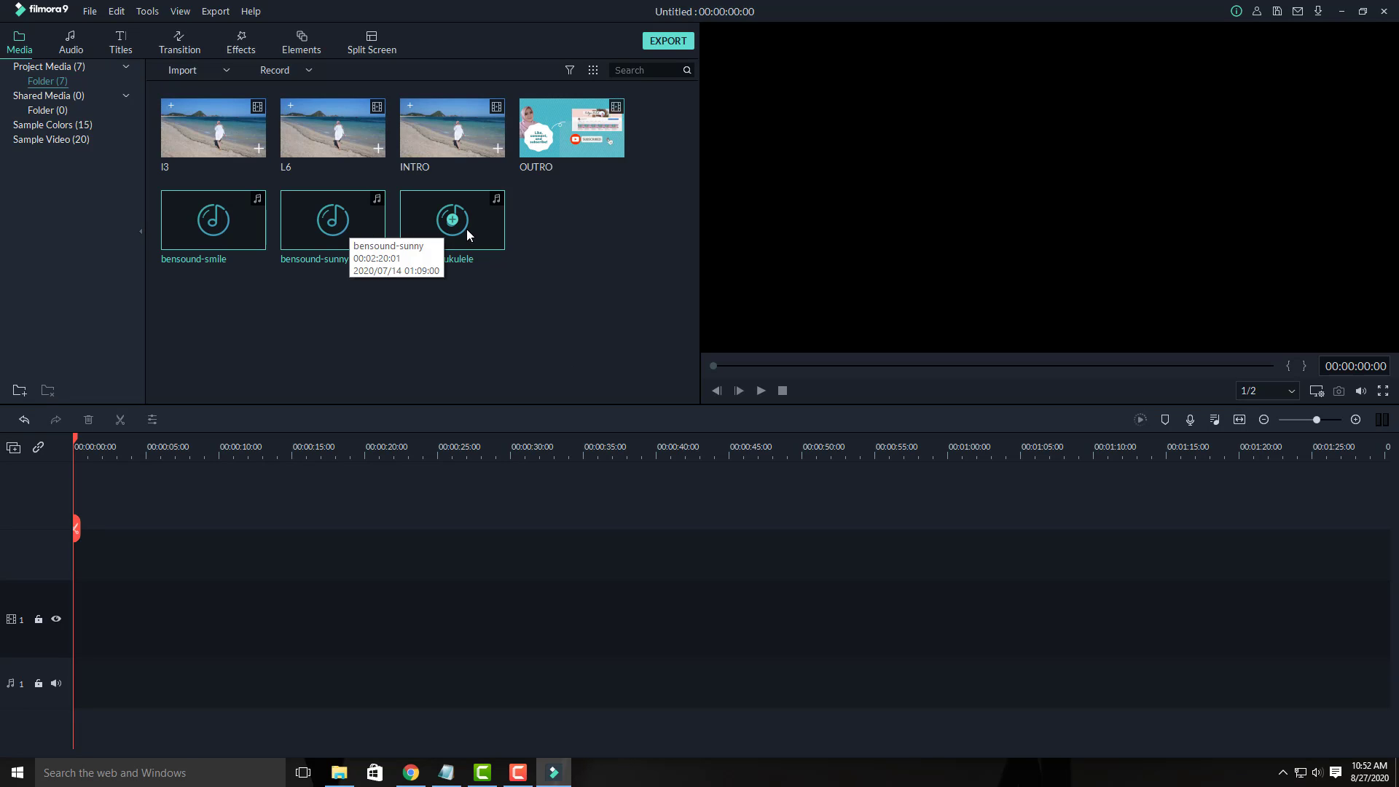
# - Place the INTRO clip at the start of video track 1, keeping the project settings at 1920 x 1080 25fps
pyautogui.click(452, 129)
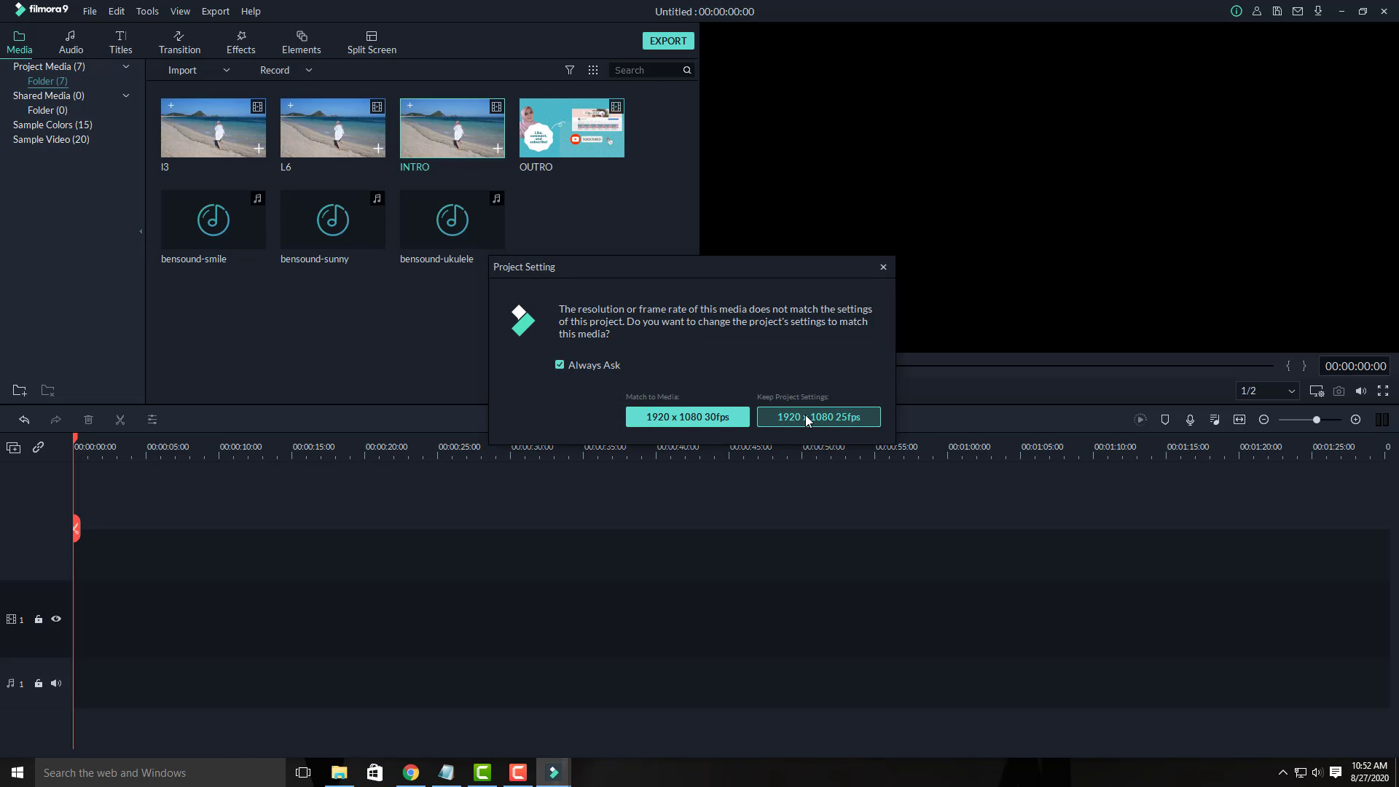
pyautogui.click(805, 415)
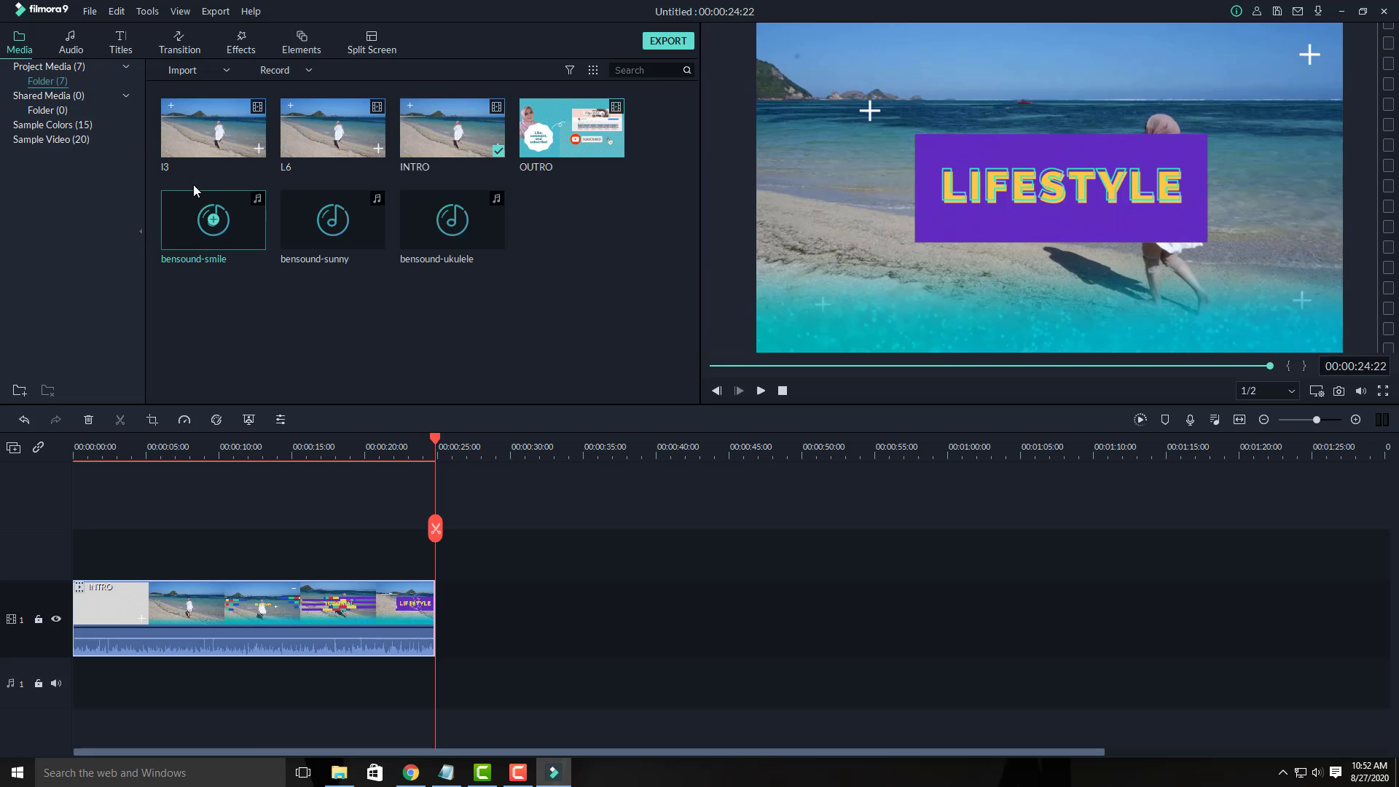
pyautogui.click(192, 70)
pyautogui.click(193, 91)
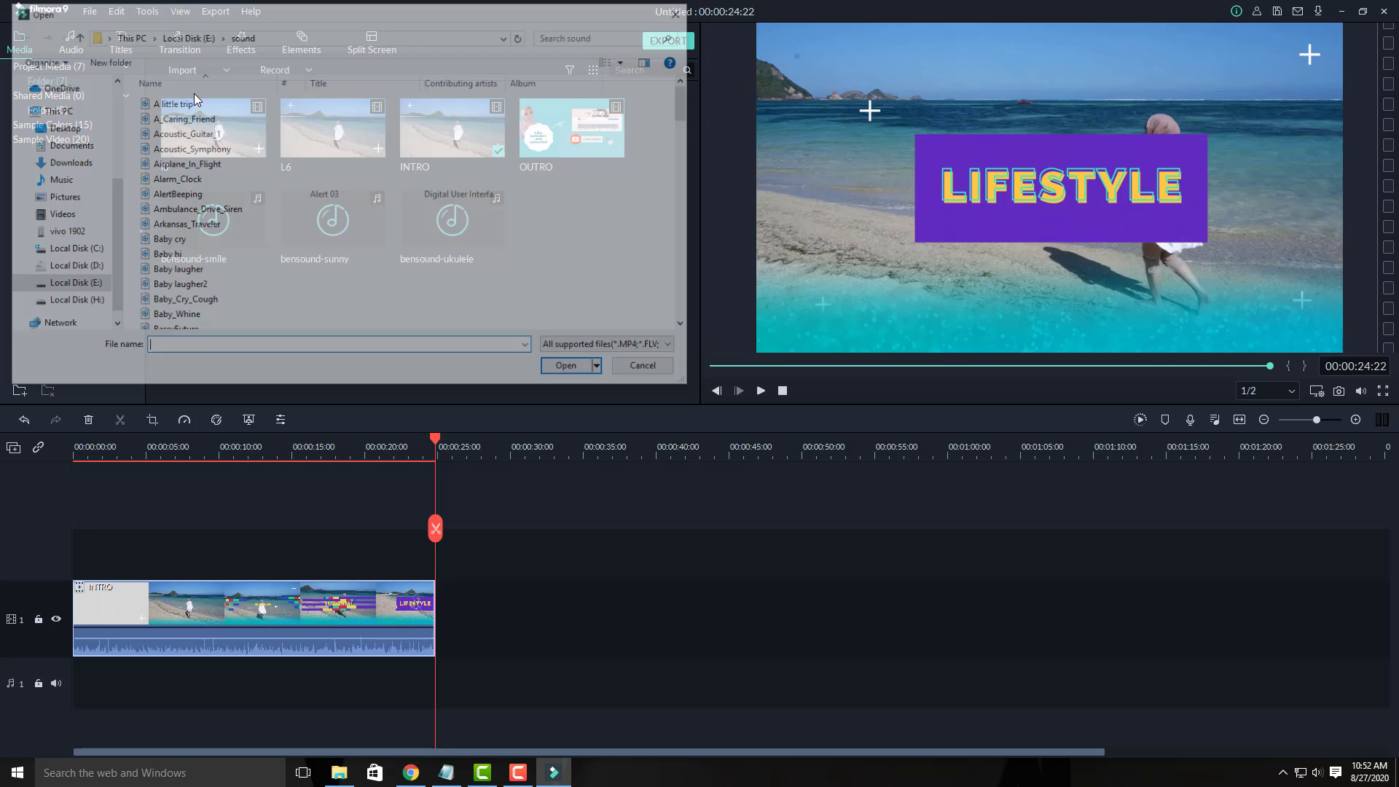
pyautogui.click(60, 197)
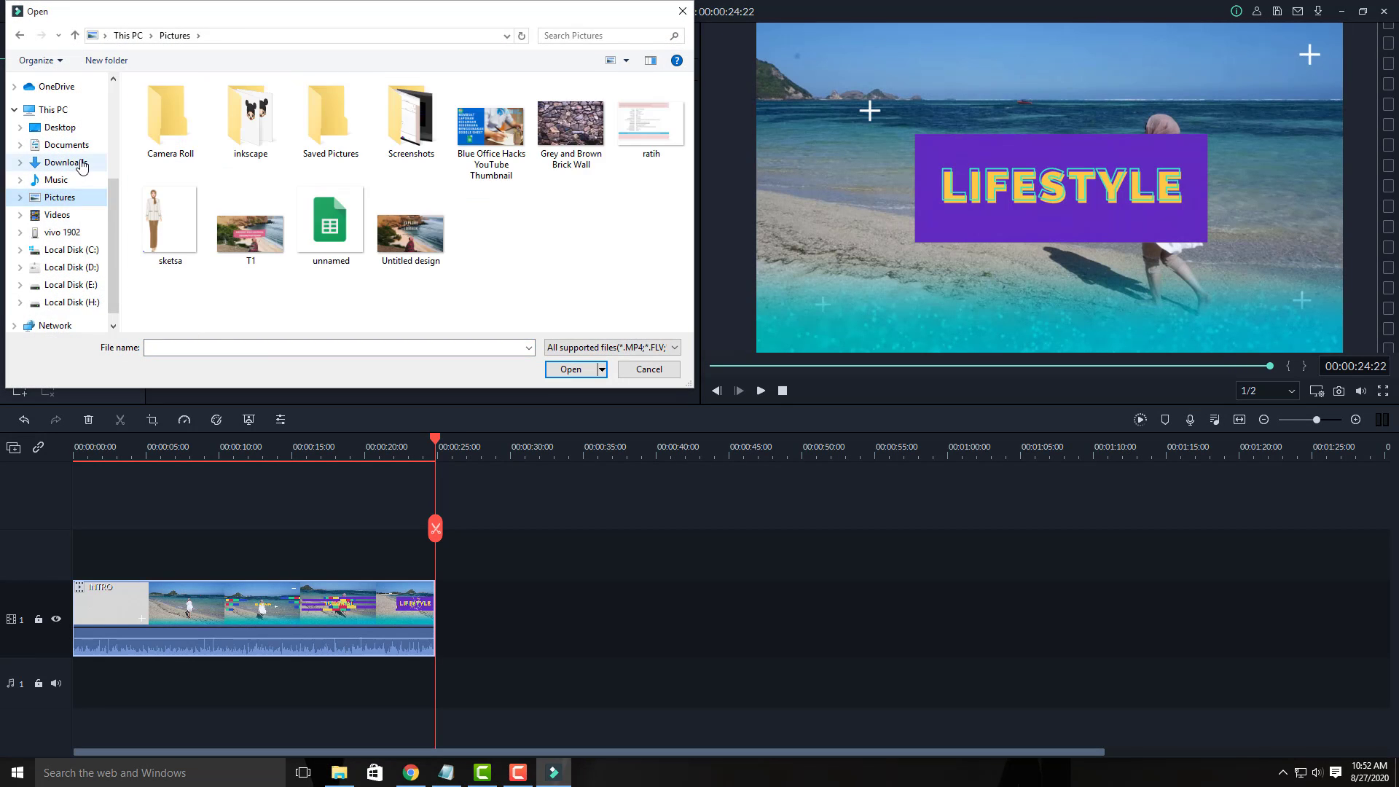
pyautogui.click(66, 162)
pyautogui.scroll(-10, 346, 231)
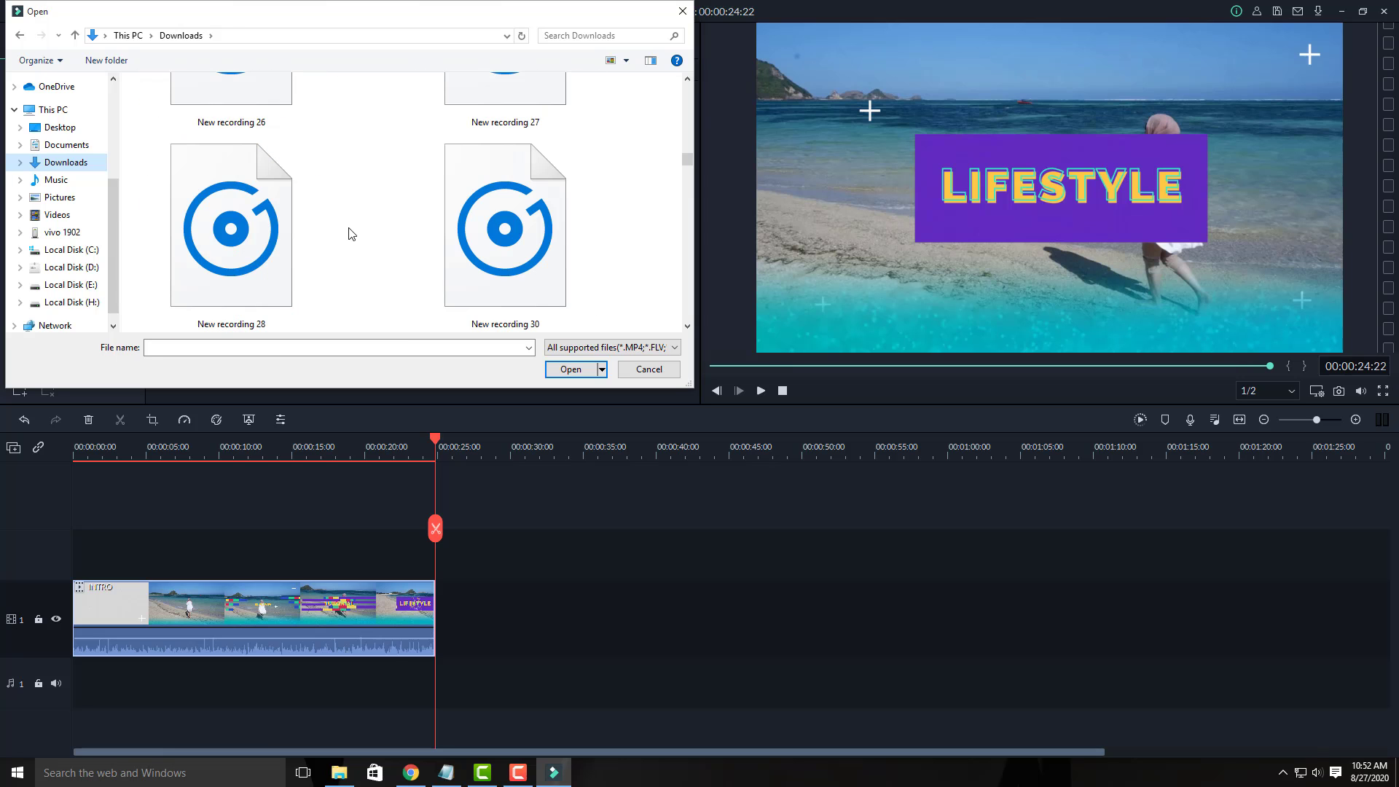
pyautogui.scroll(-10, 351, 233)
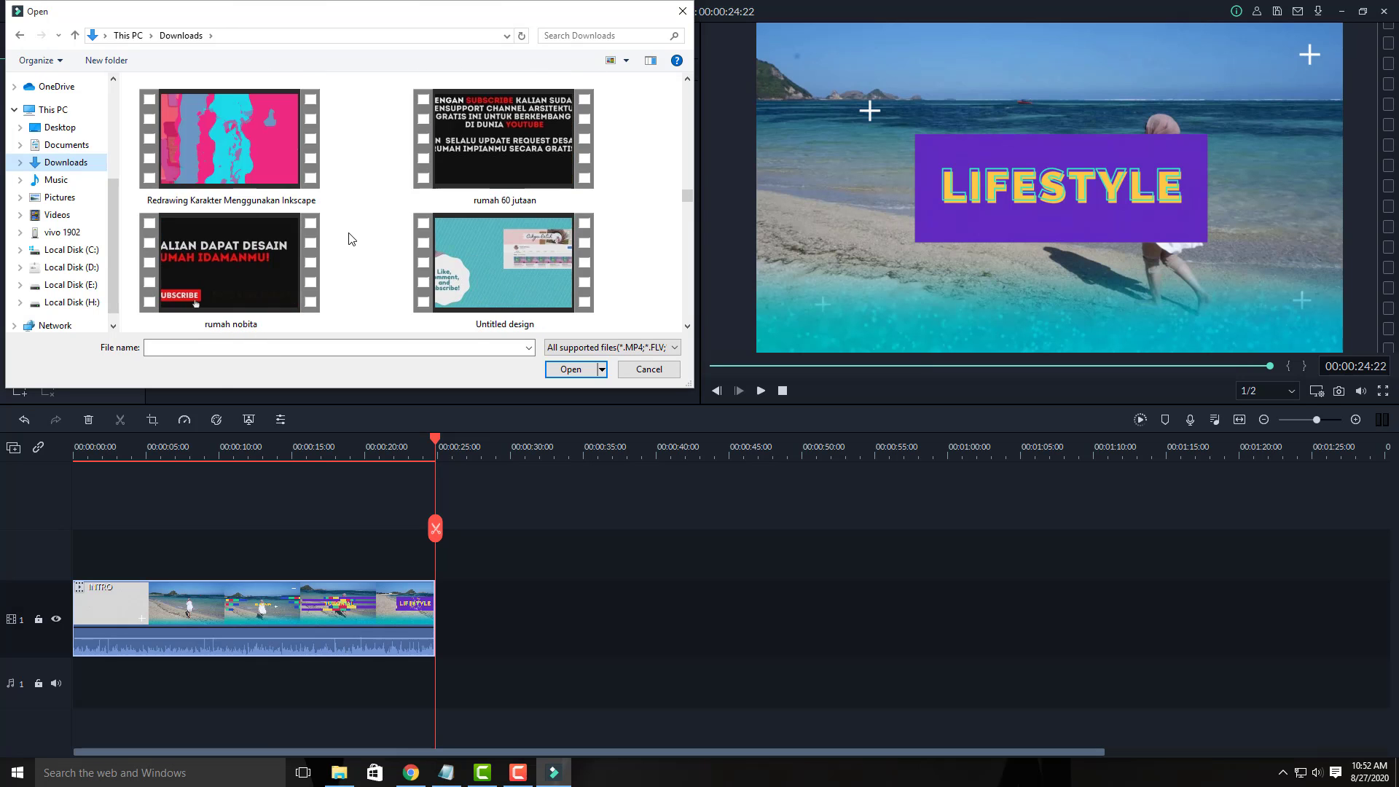
pyautogui.scroll(-5, 350, 239)
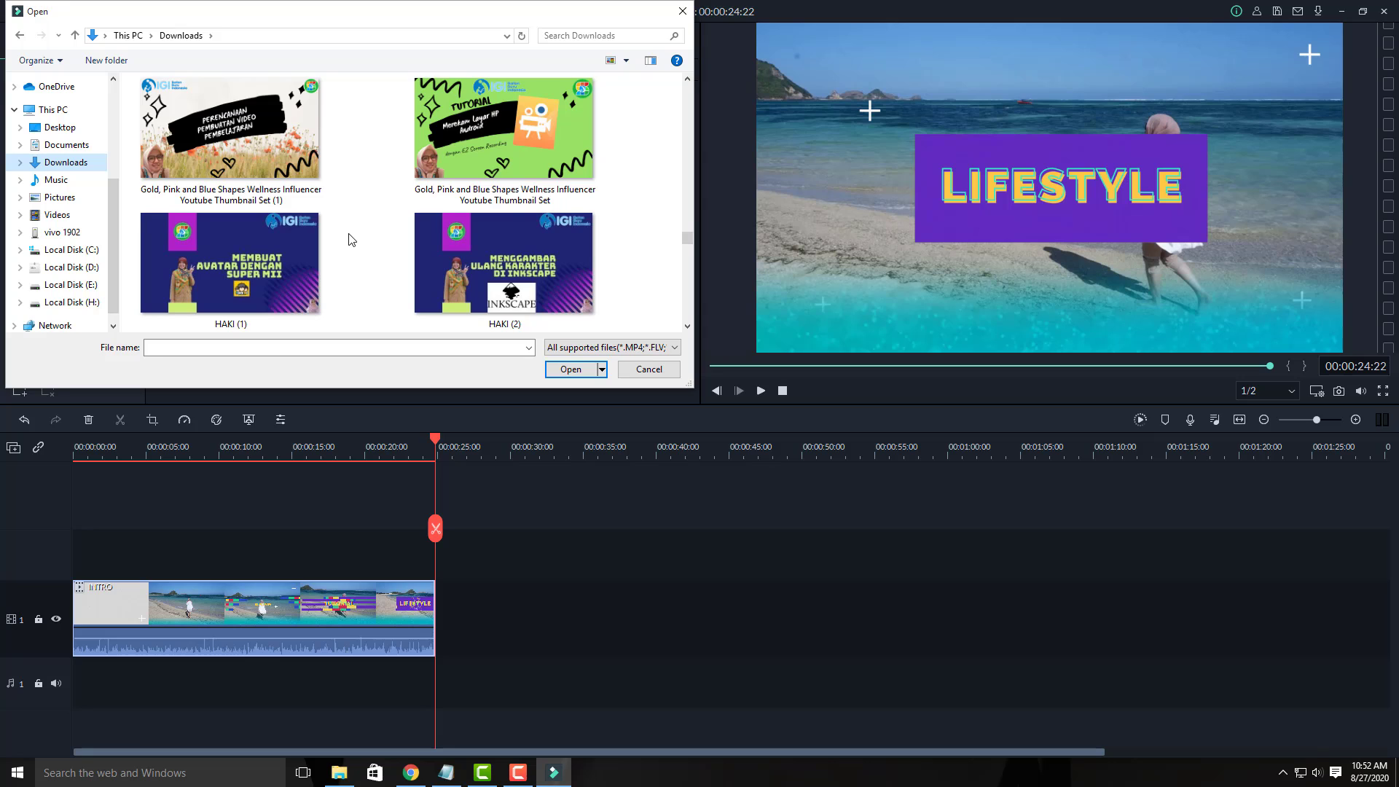
pyautogui.scroll(-2, 350, 238)
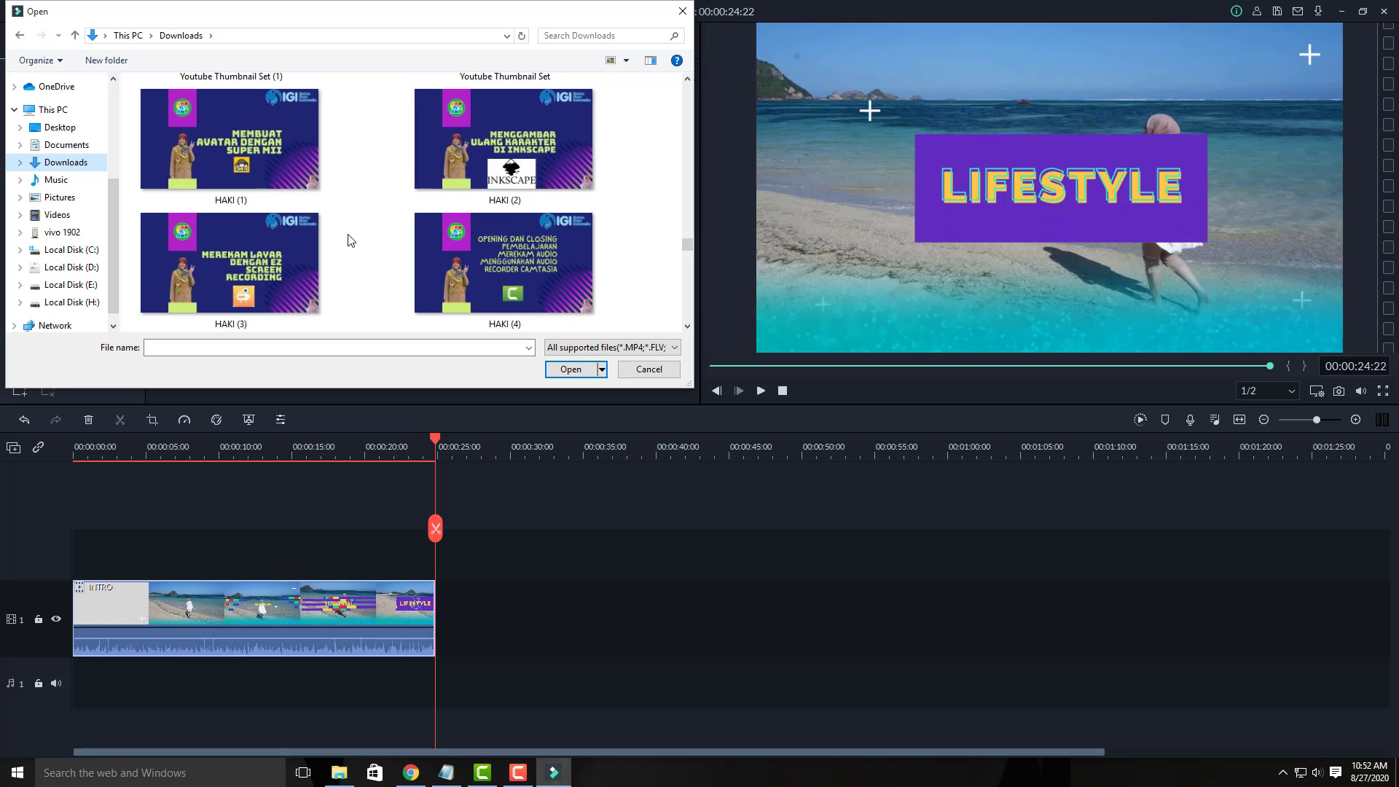
pyautogui.scroll(-2, 350, 240)
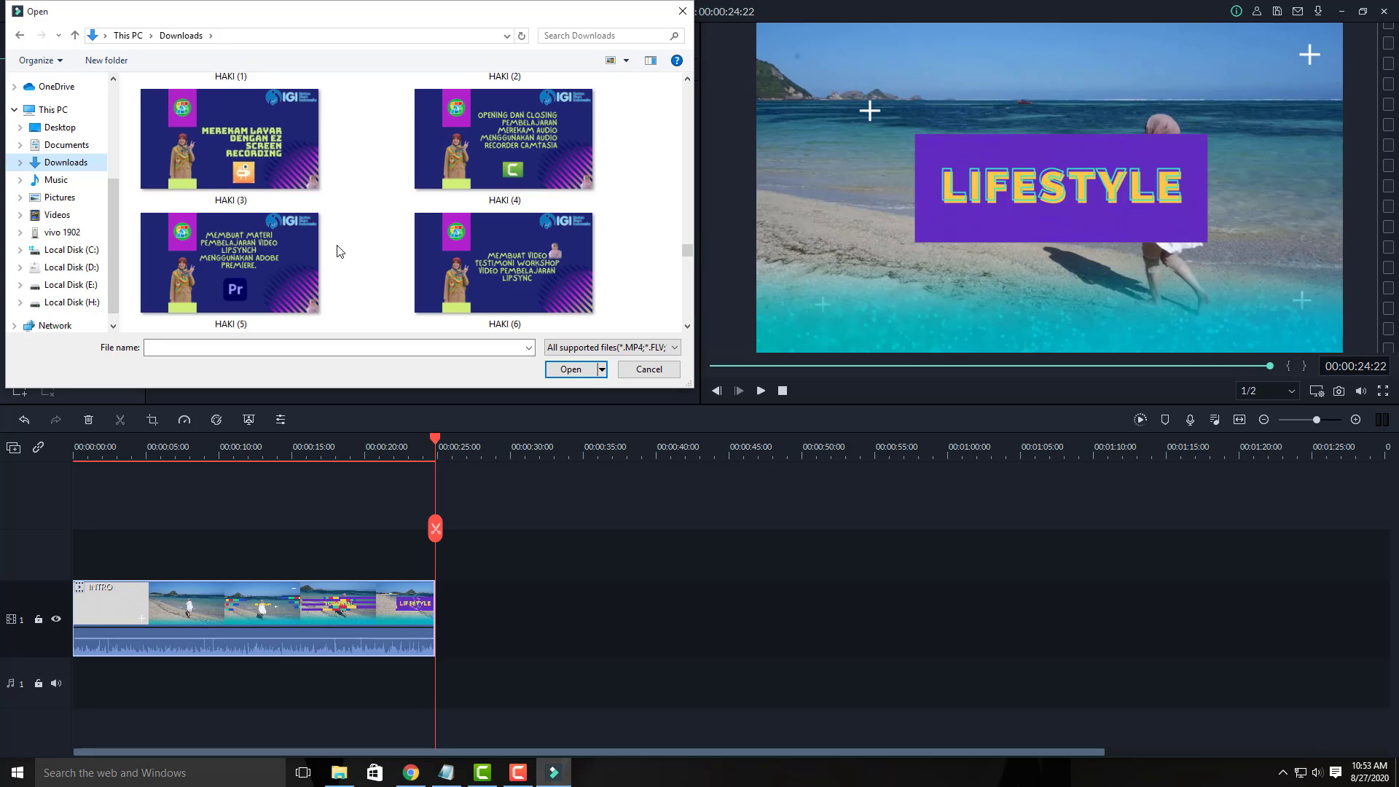
pyautogui.click(277, 268)
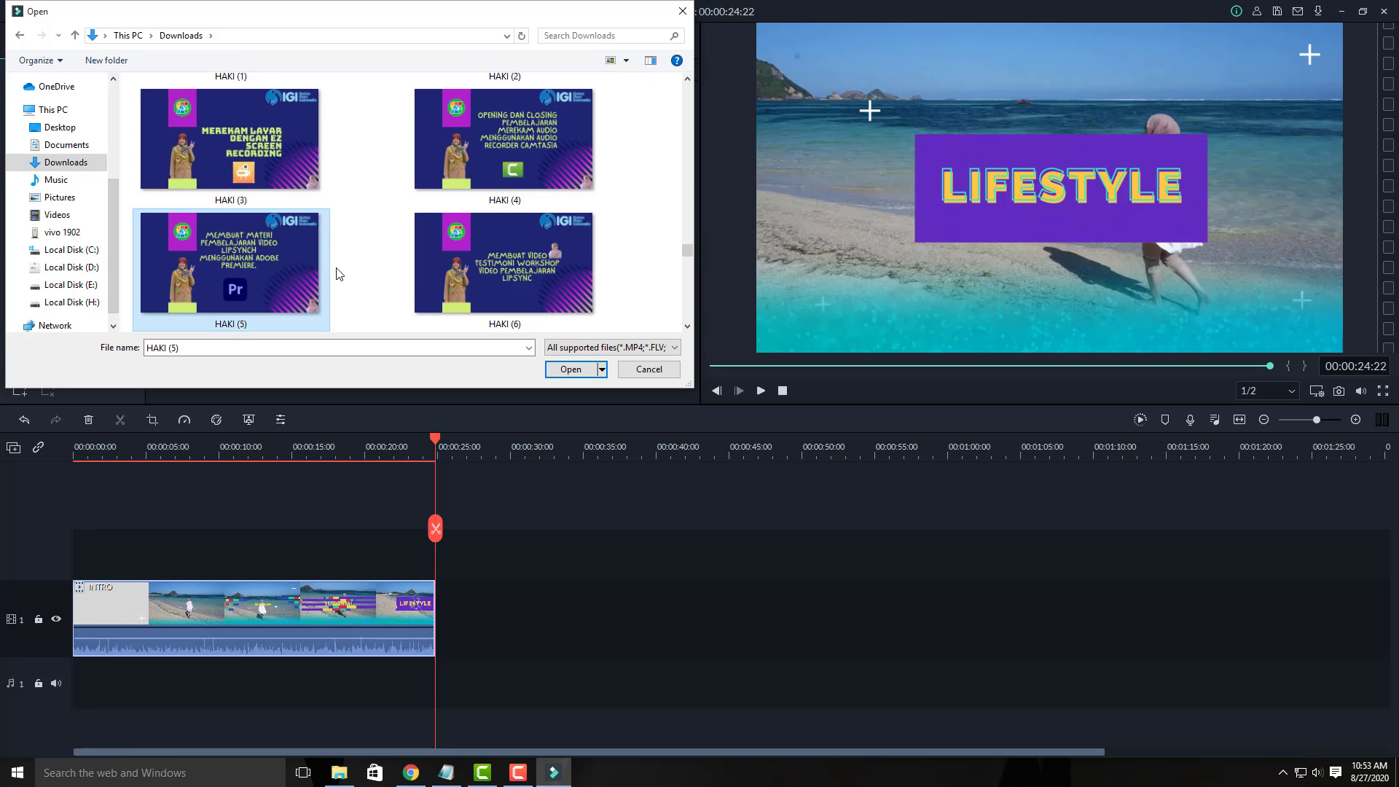
pyautogui.click(656, 370)
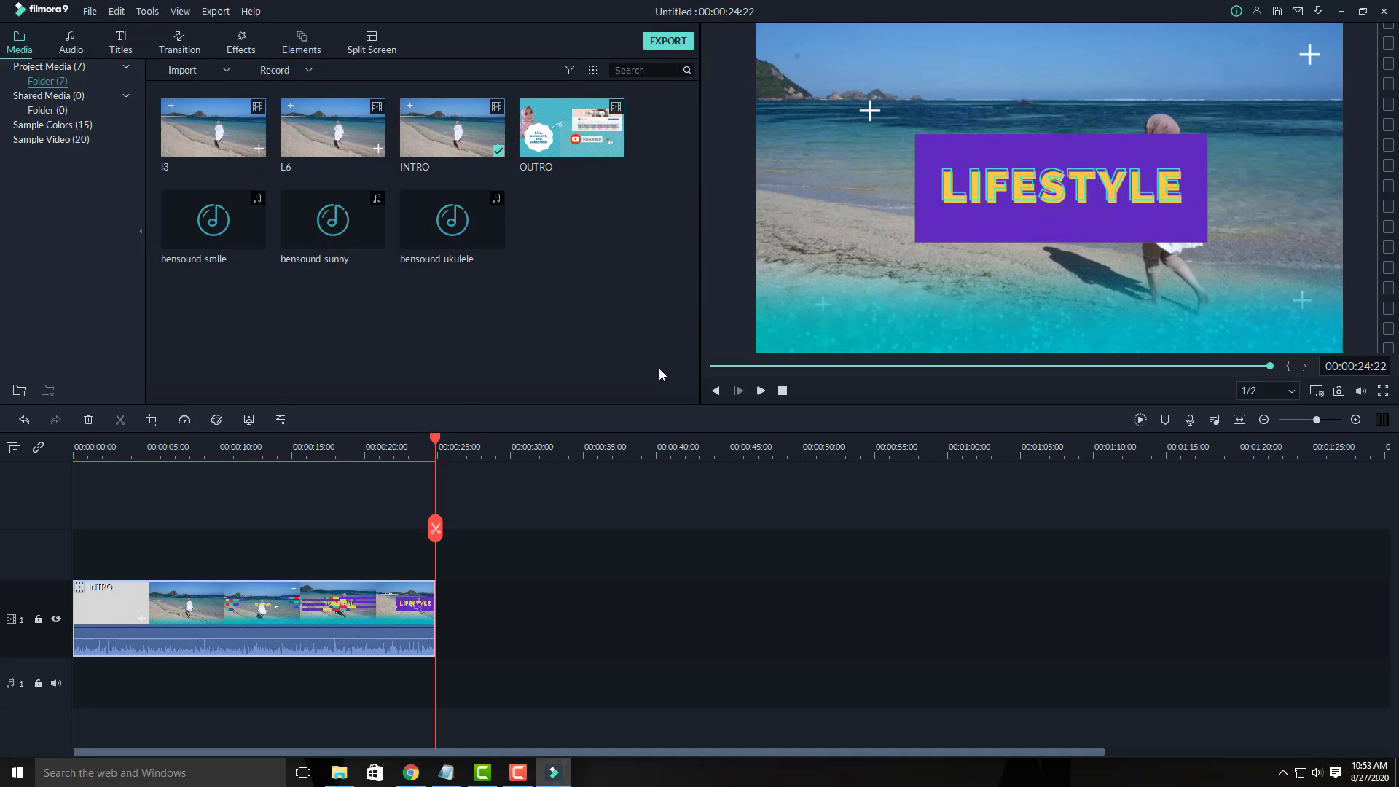
# - Browse the title templates and add the Title 5 template to video track 1 directly after the INTRO clip
pyautogui.click(121, 44)
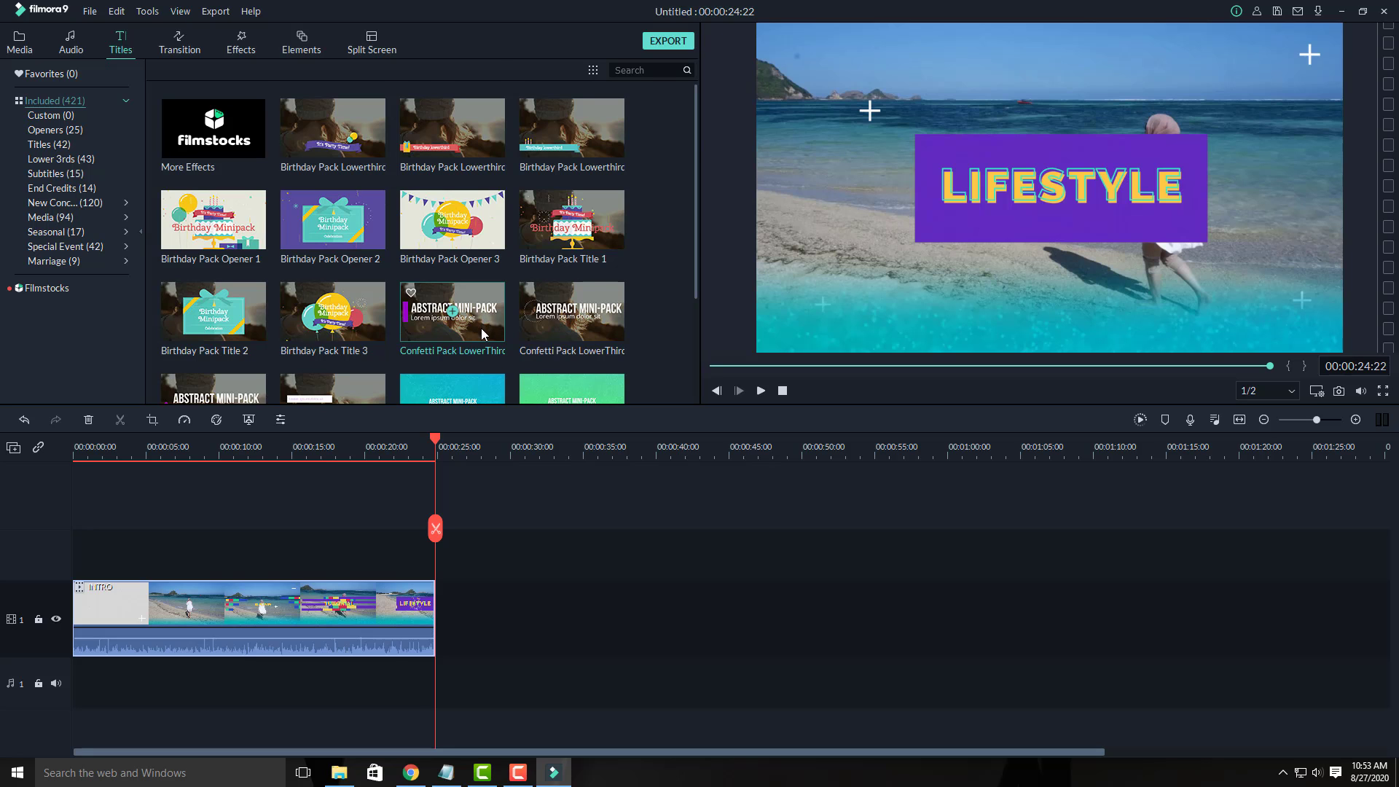
pyautogui.scroll(-3, 482, 334)
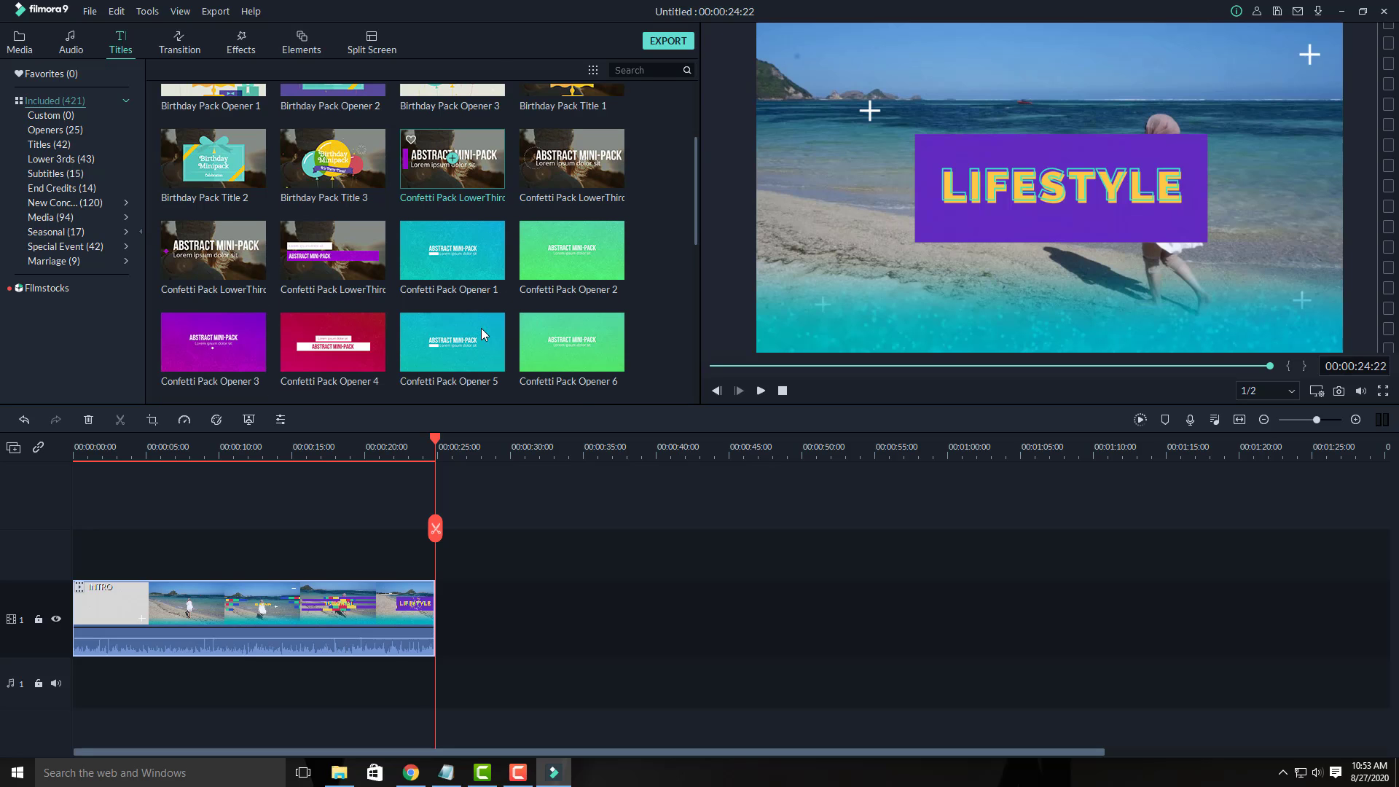
pyautogui.scroll(-10, 481, 328)
pyautogui.scroll(-10, 473, 291)
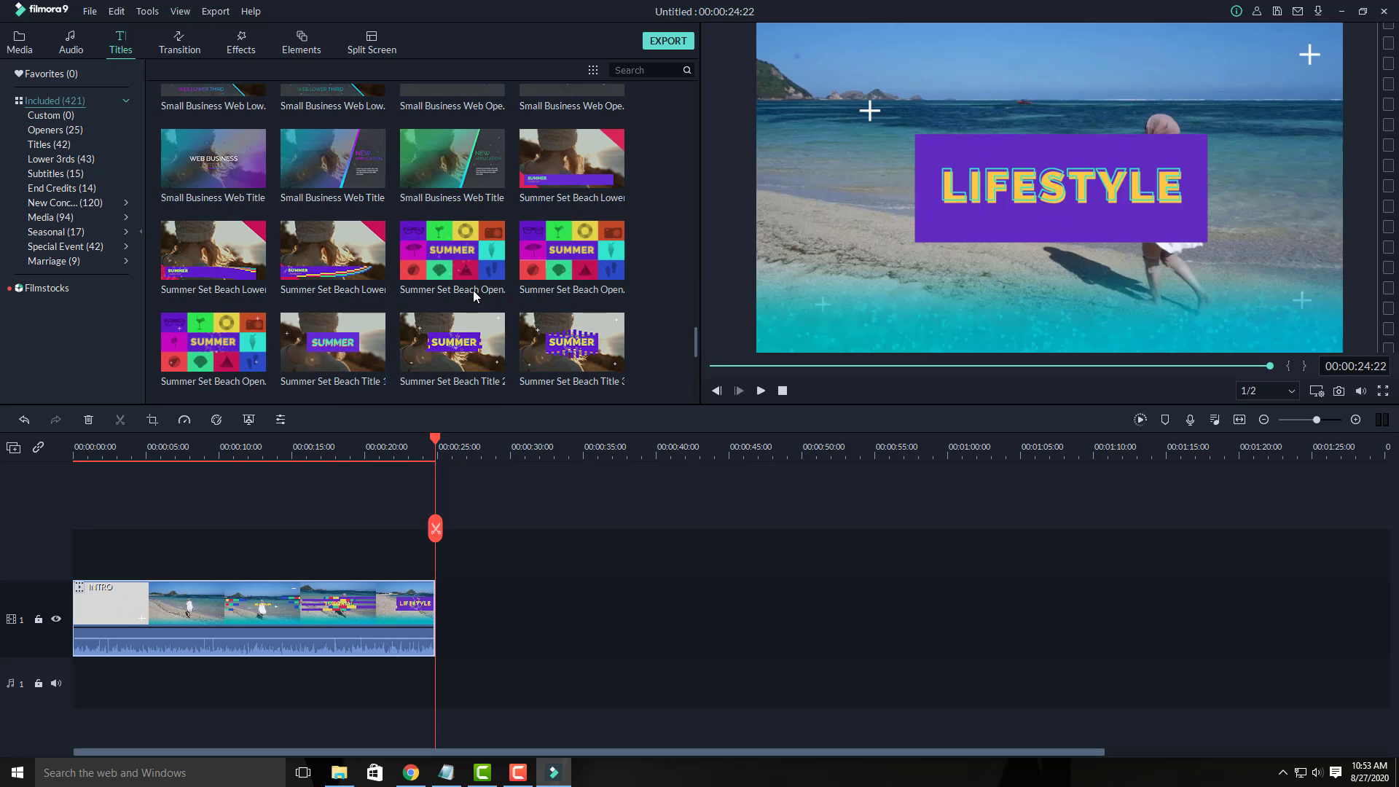
pyautogui.scroll(-5, 474, 290)
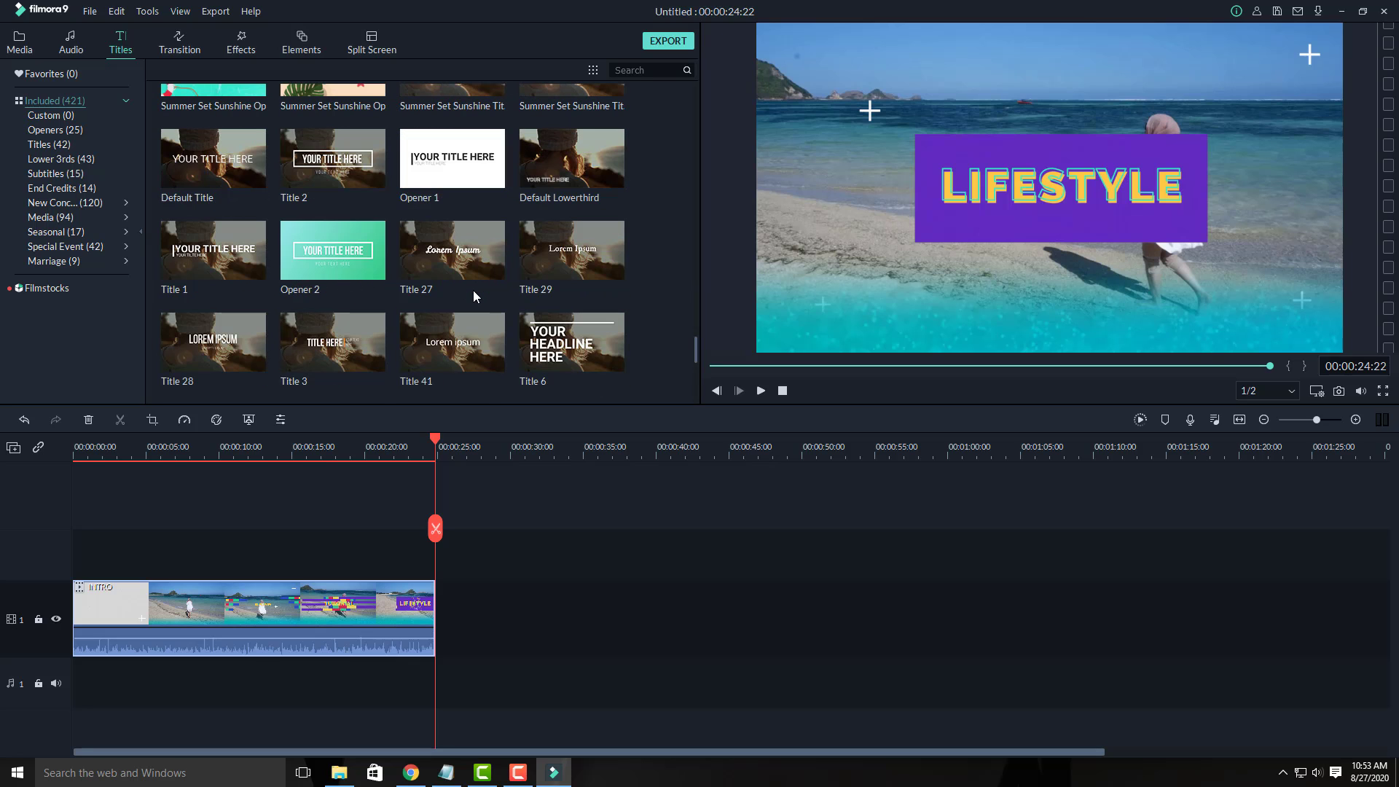
pyautogui.scroll(12, 474, 290)
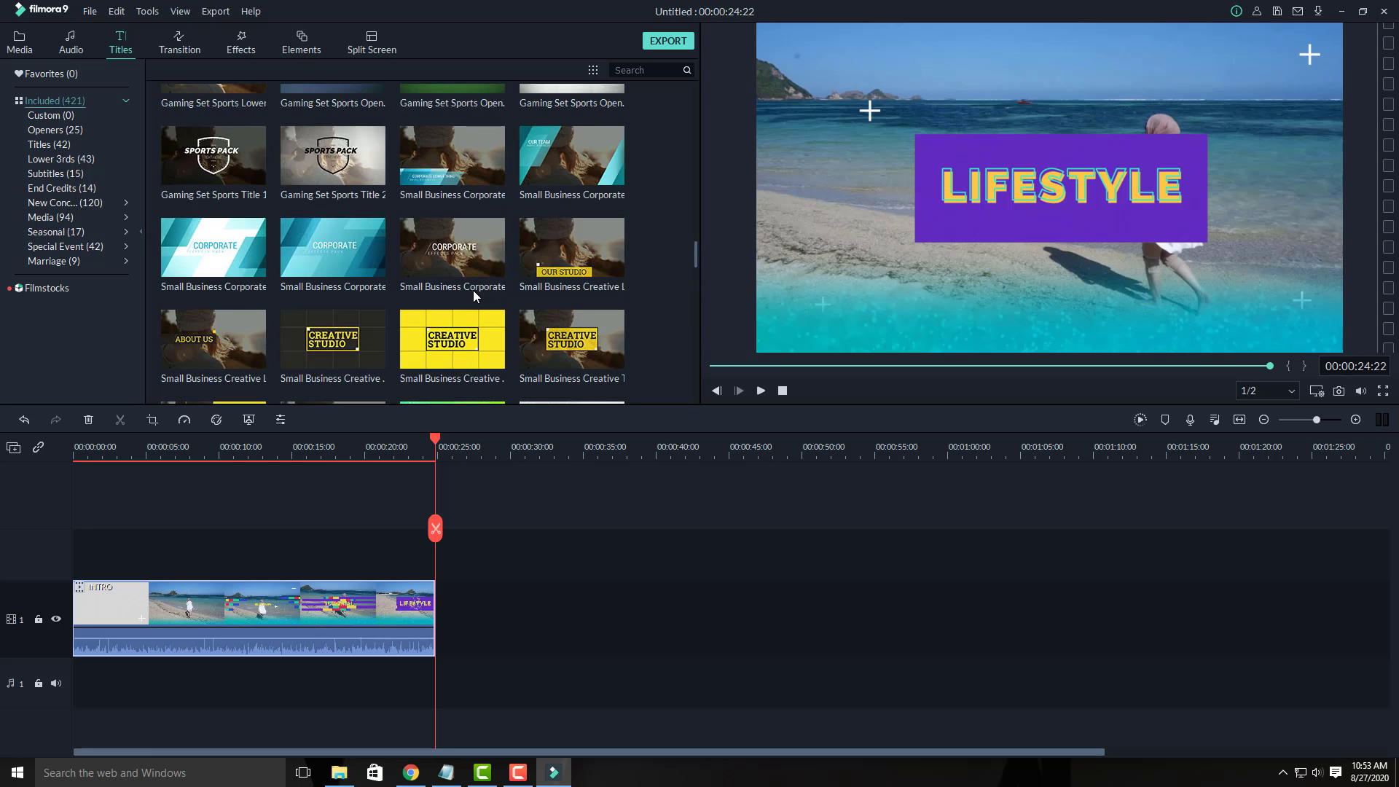
pyautogui.scroll(6, 474, 290)
pyautogui.scroll(3, 474, 290)
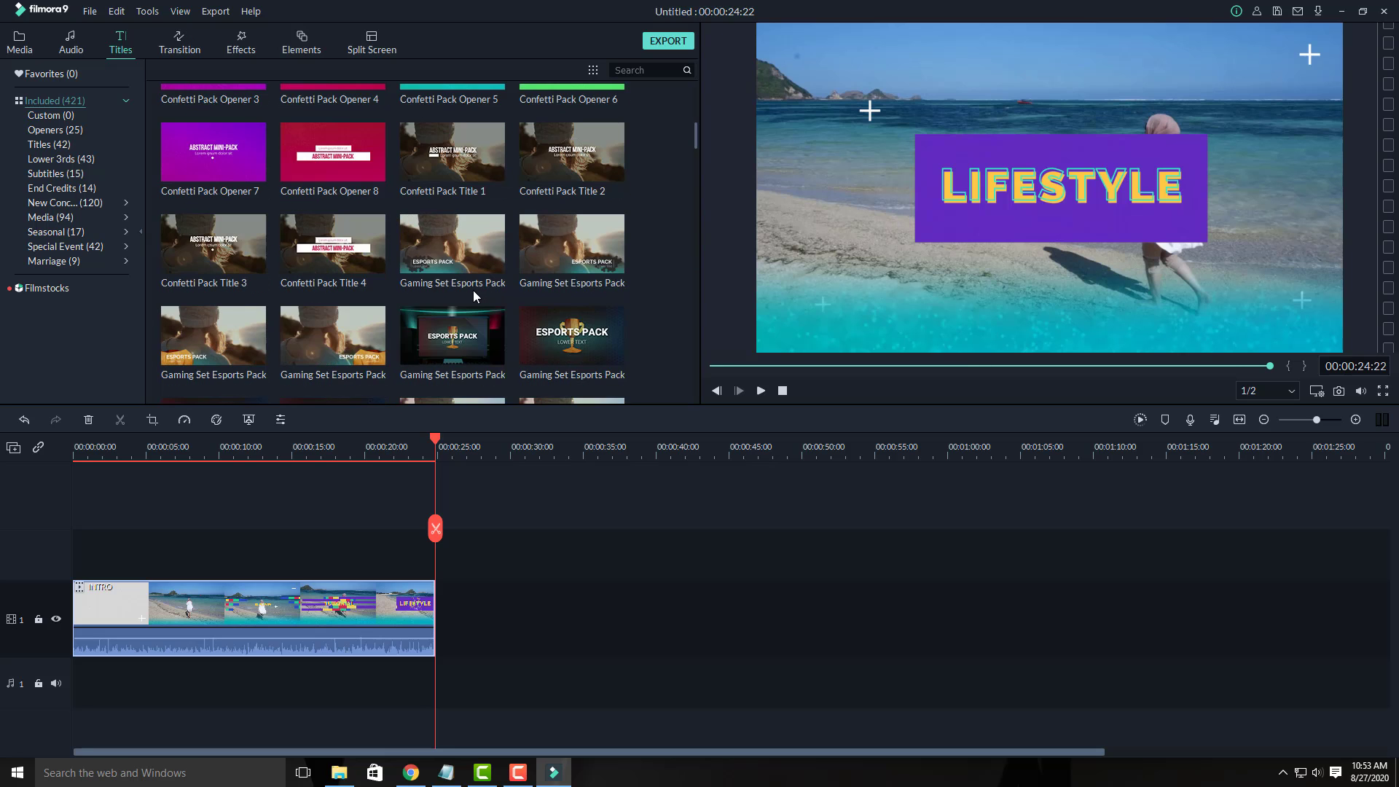
pyautogui.scroll(3, 474, 290)
pyautogui.scroll(-10, 474, 290)
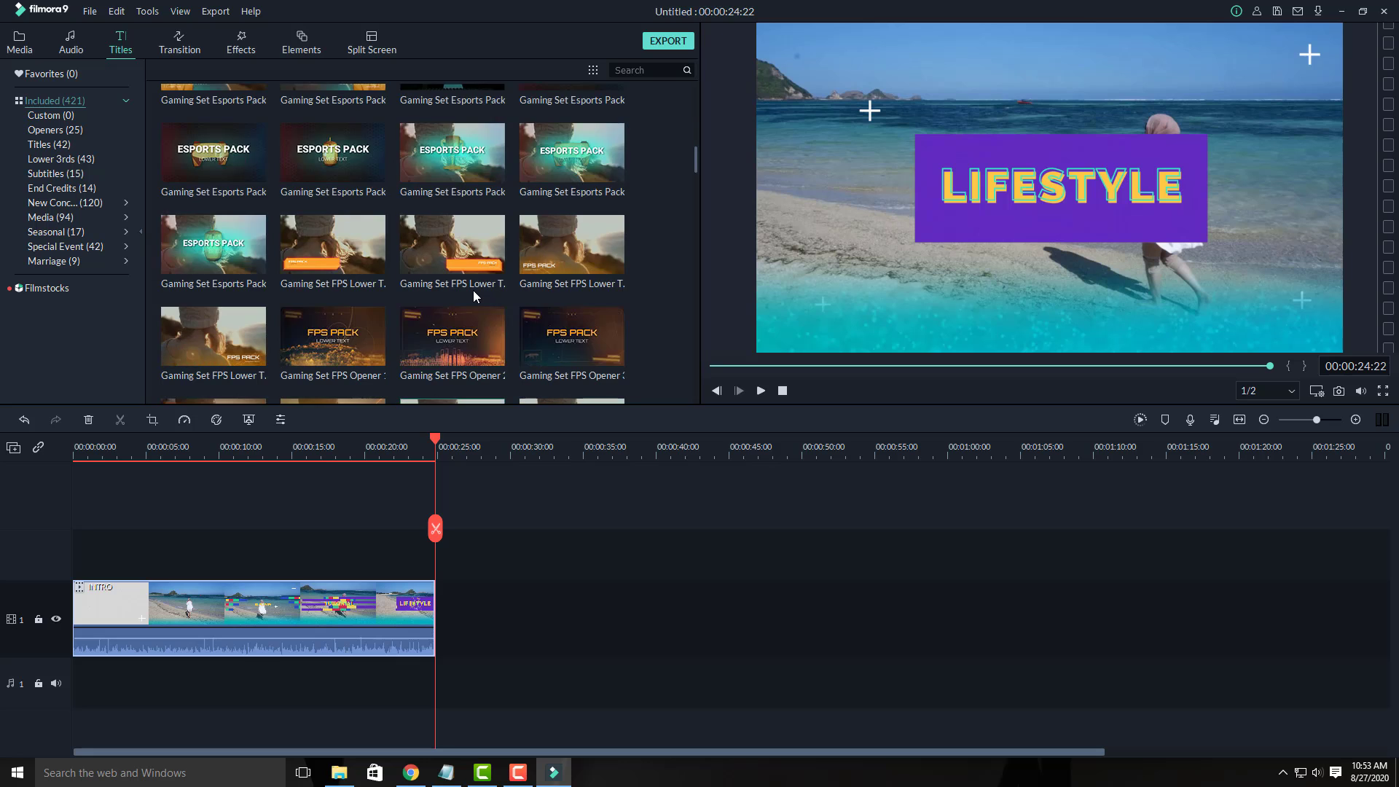
pyautogui.scroll(-5, 474, 290)
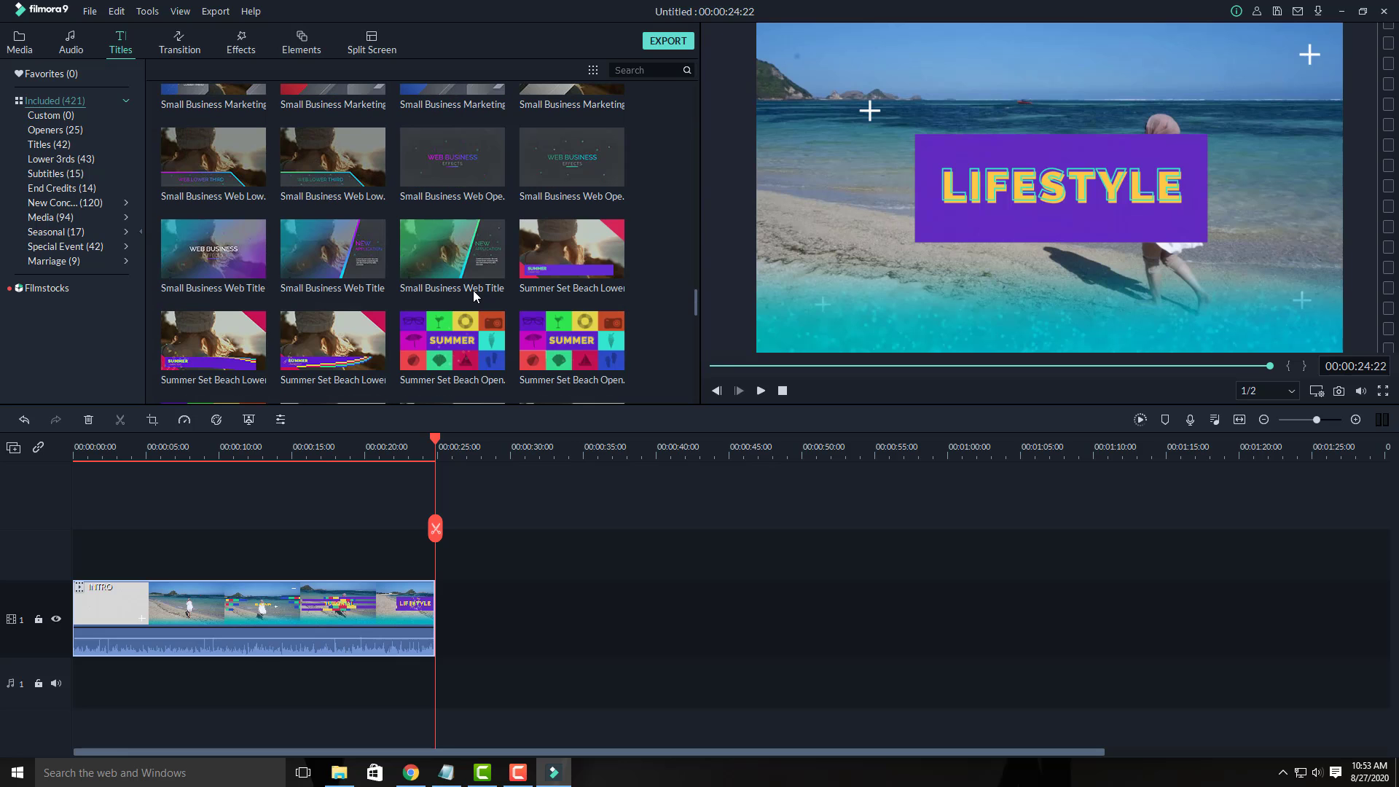
pyautogui.scroll(-3, 474, 290)
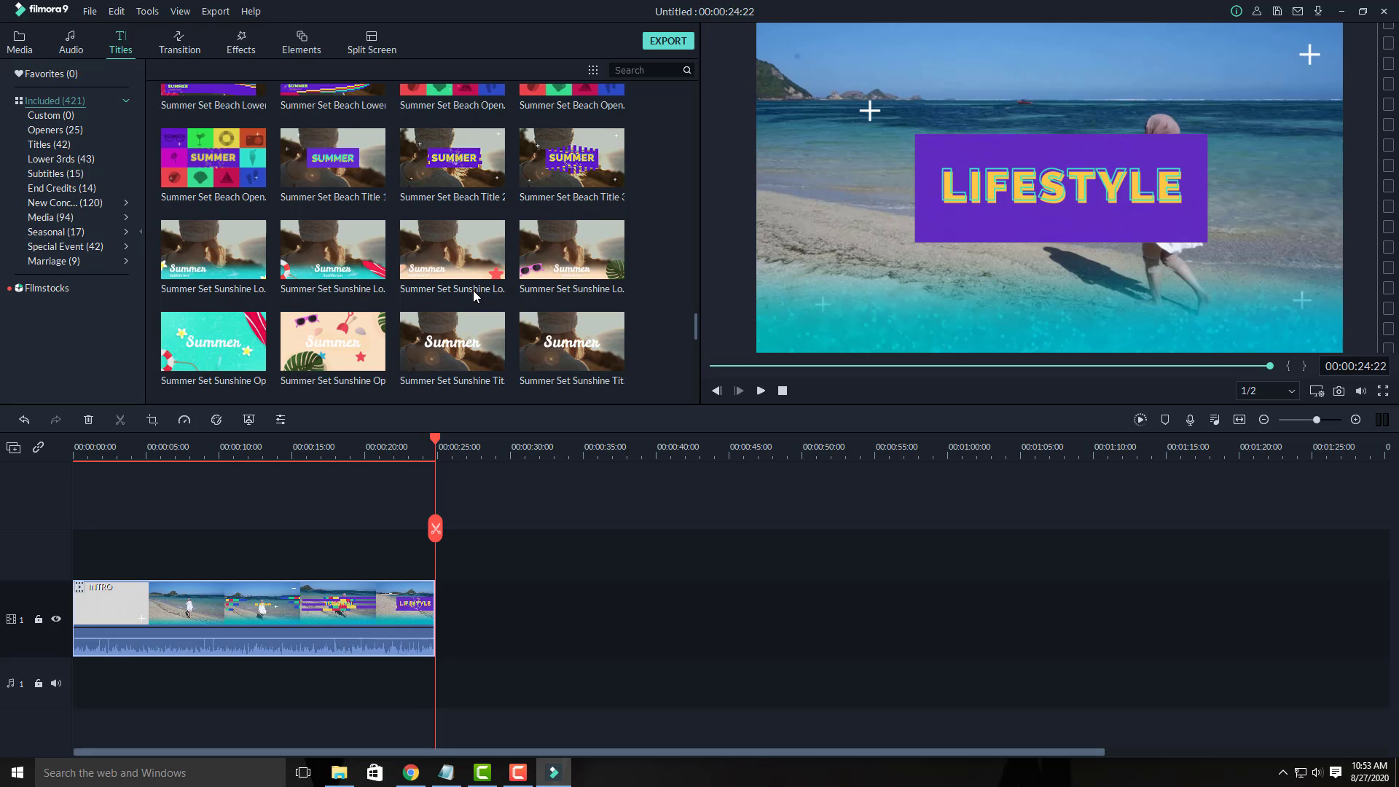
pyautogui.moveTo(470, 273)
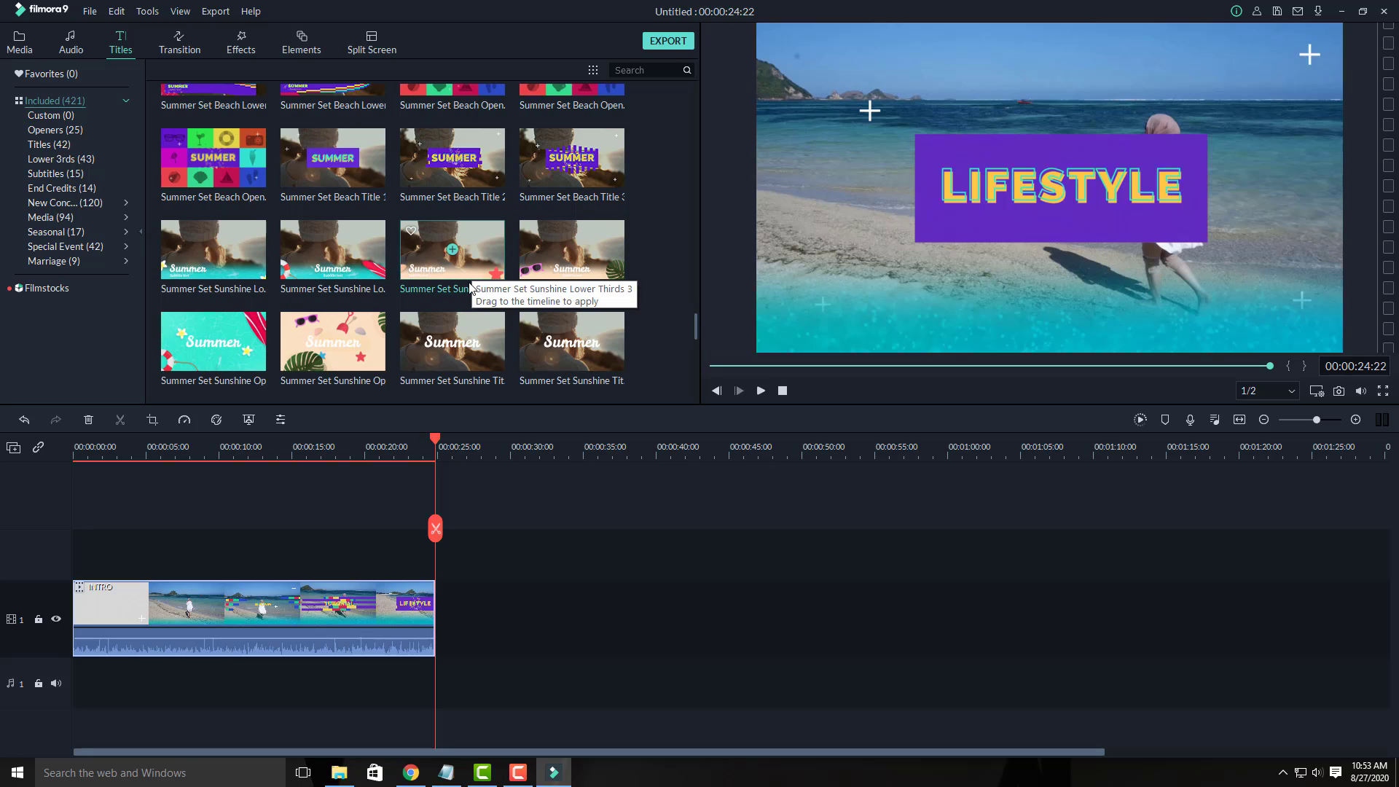
pyautogui.scroll(-10, 458, 318)
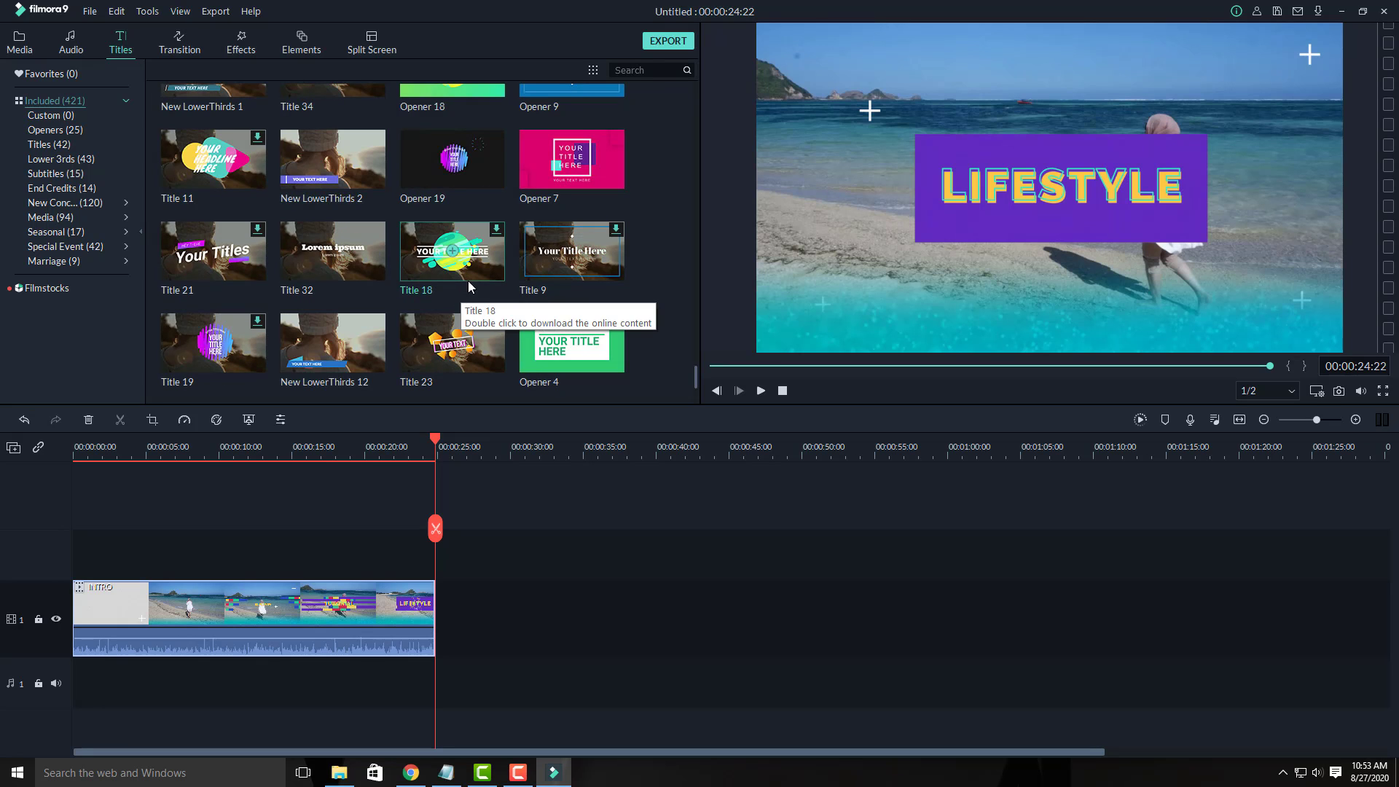
pyautogui.moveTo(572, 170)
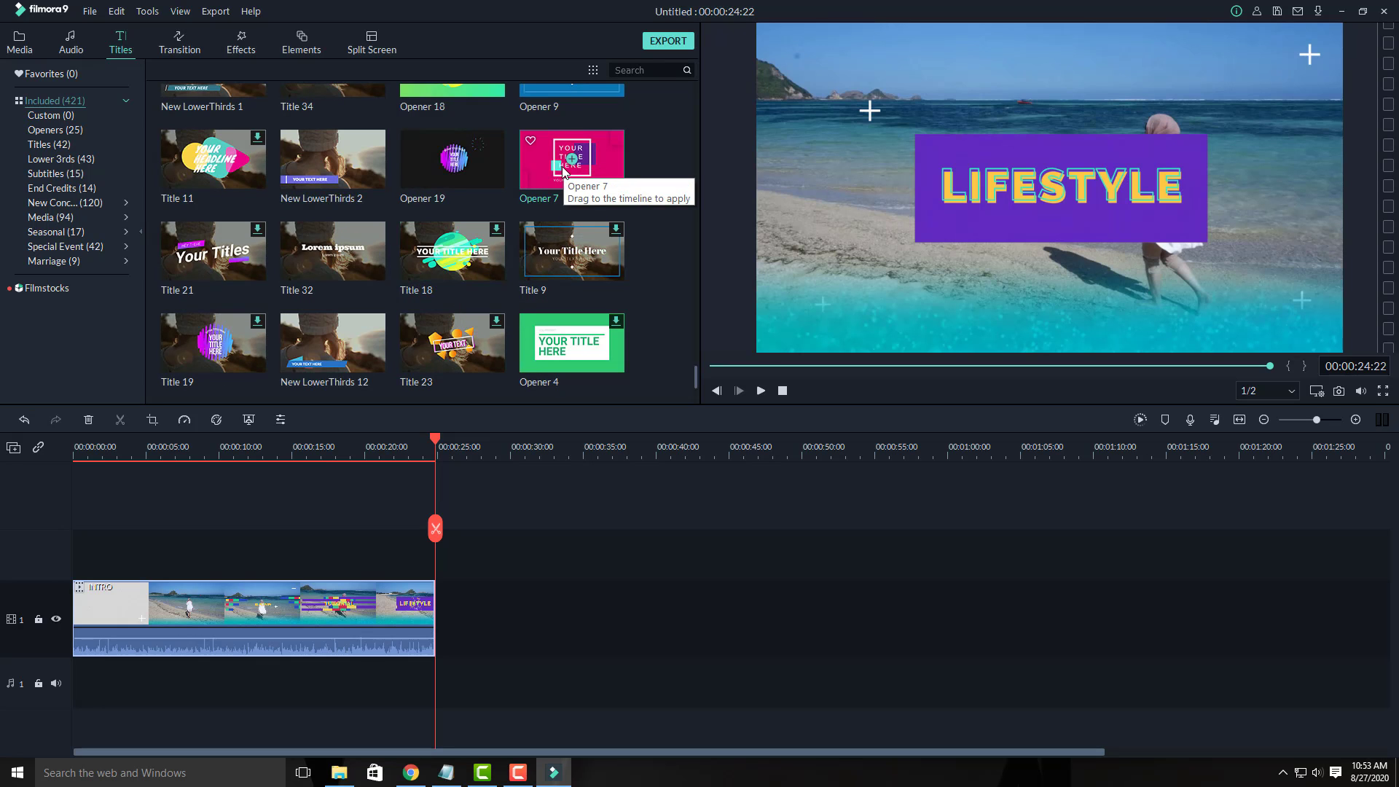
pyautogui.scroll(3, 562, 166)
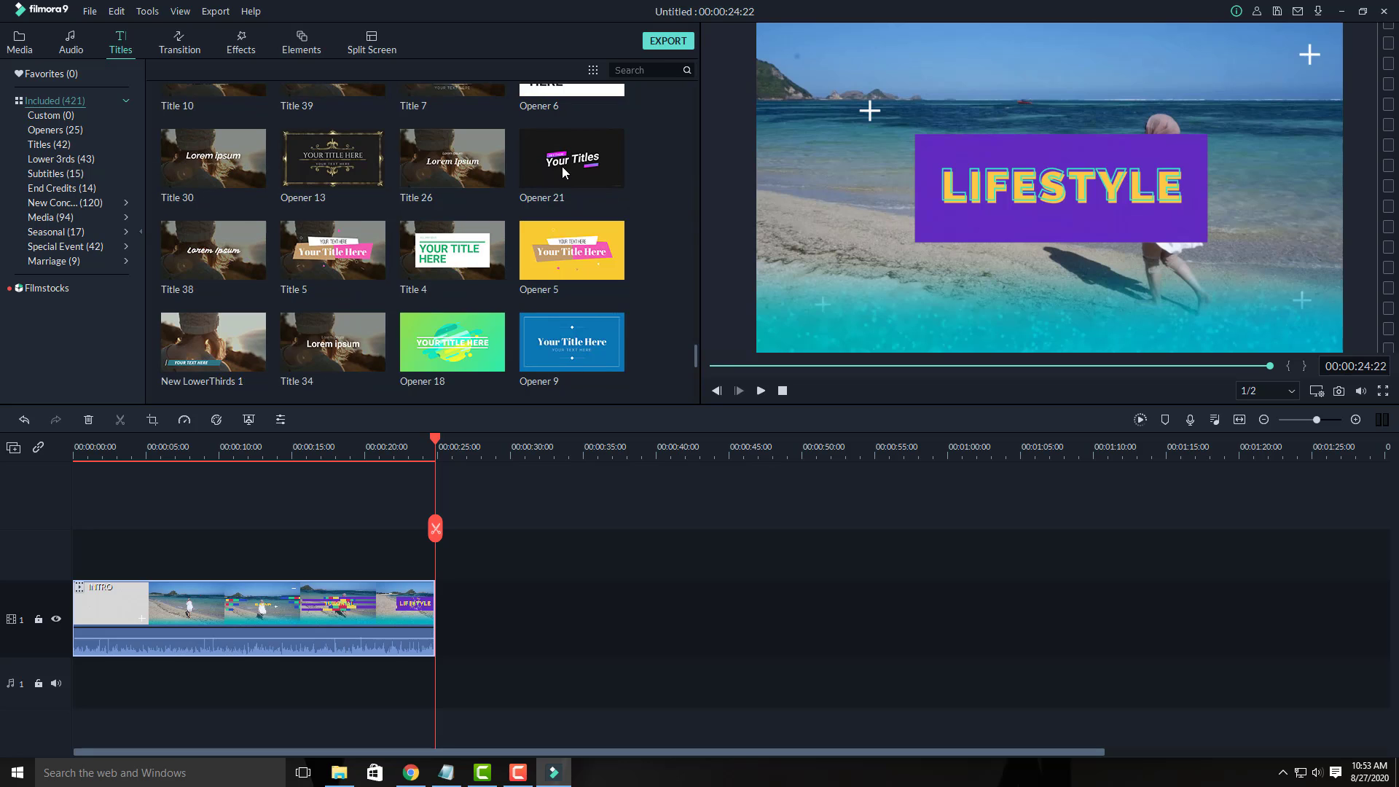
pyautogui.moveTo(331, 262)
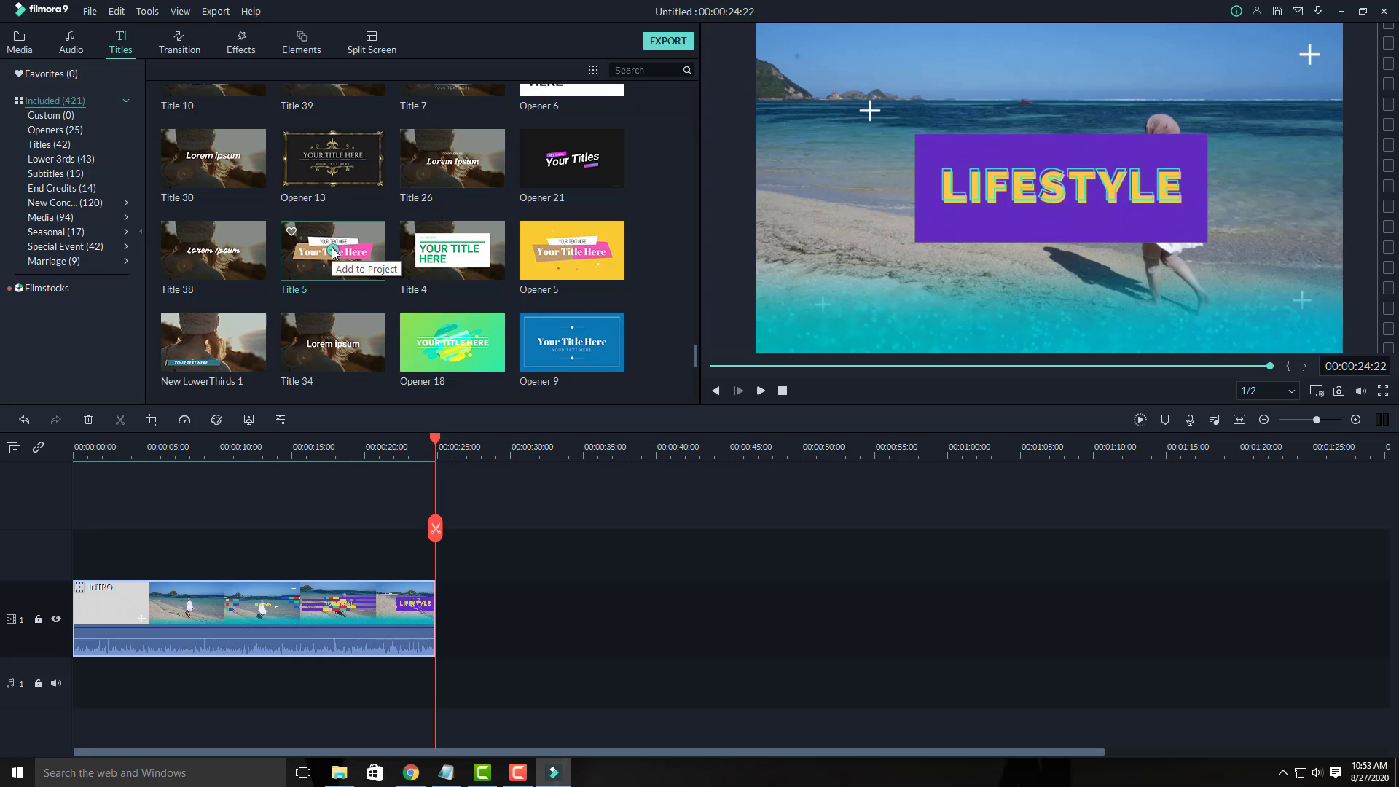
pyautogui.click(332, 251)
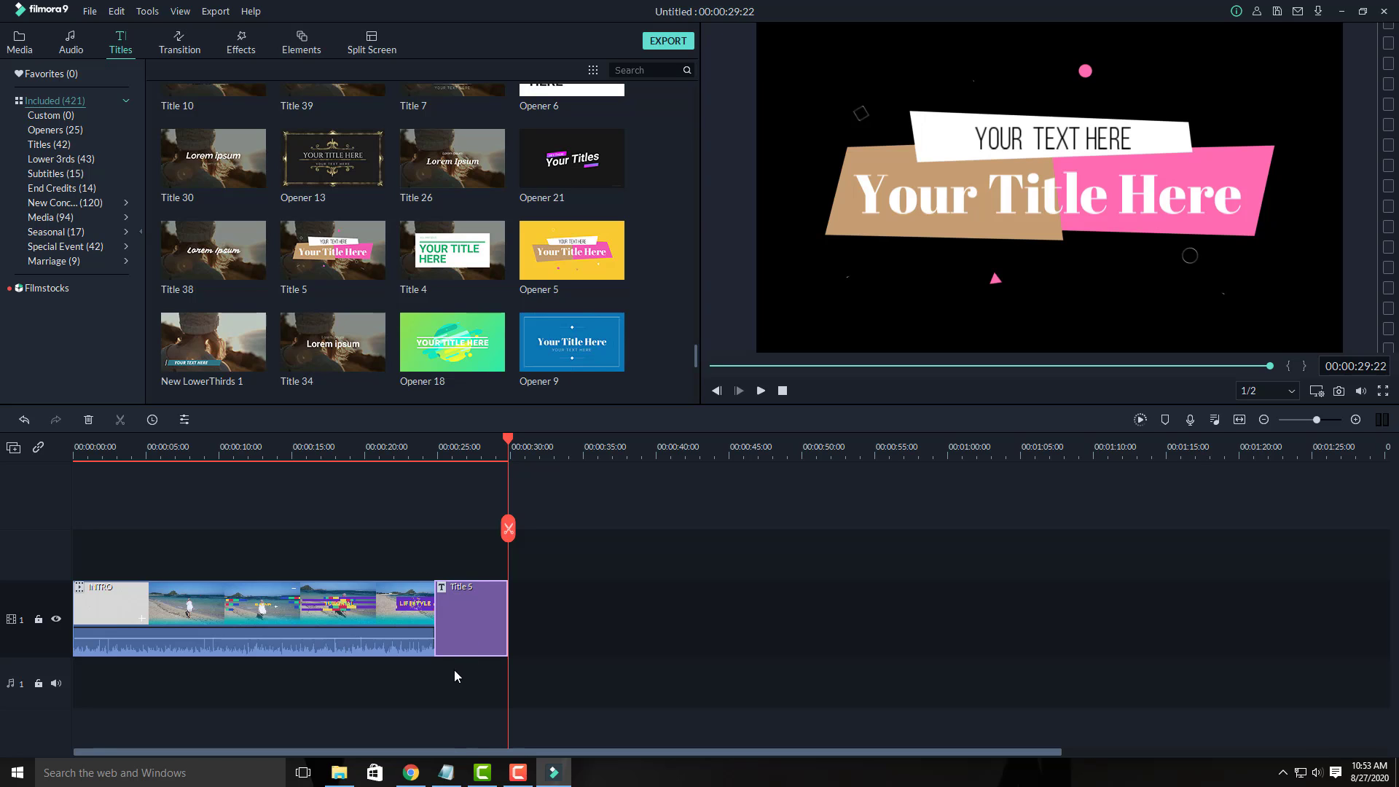
# - Replace the main text of the Title 5 clip with "Hak Atas Kekayaan Intelektual", breaking the line before "Kekayaan"
pyautogui.doubleClick(459, 622)
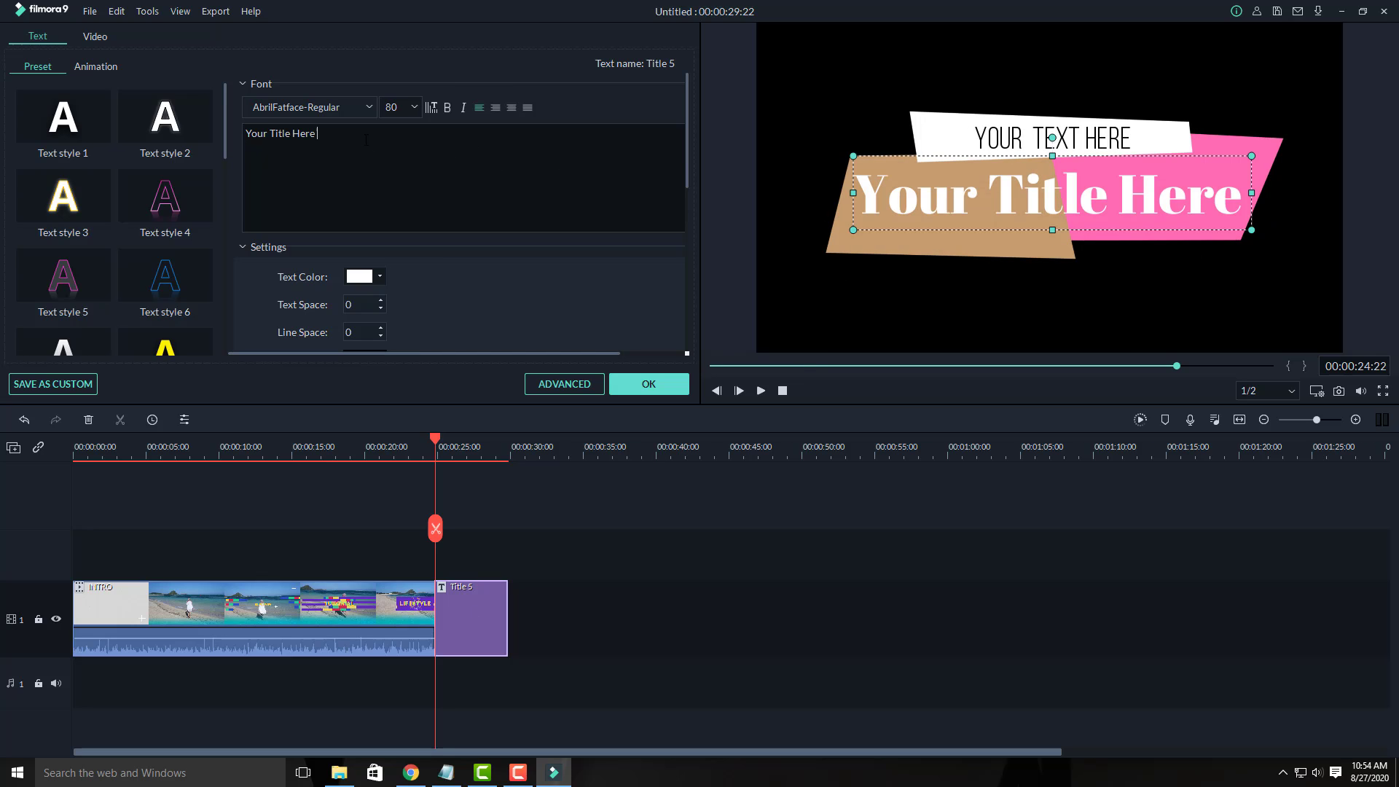
pyautogui.moveTo(366, 140); pyautogui.dragTo(243, 134)
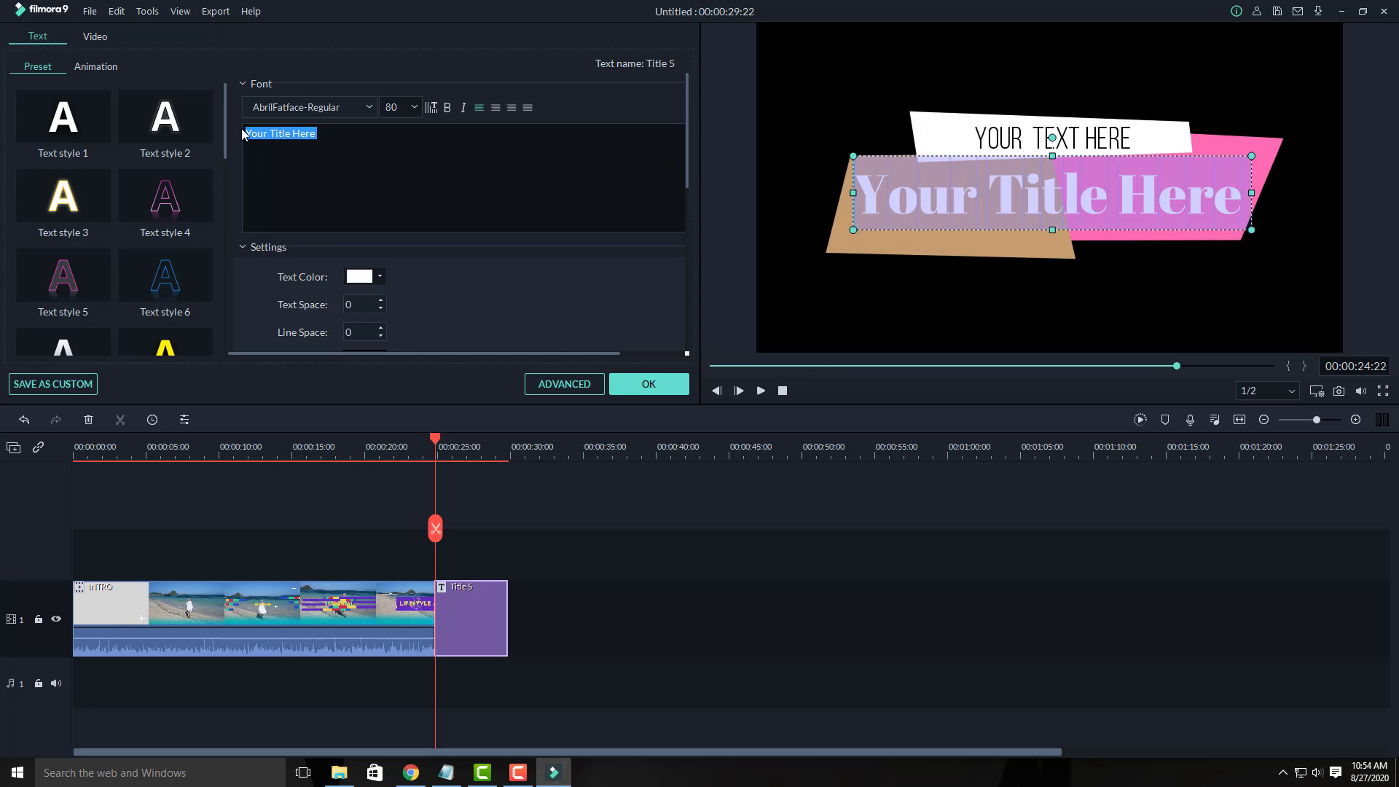
pyautogui.write('H')
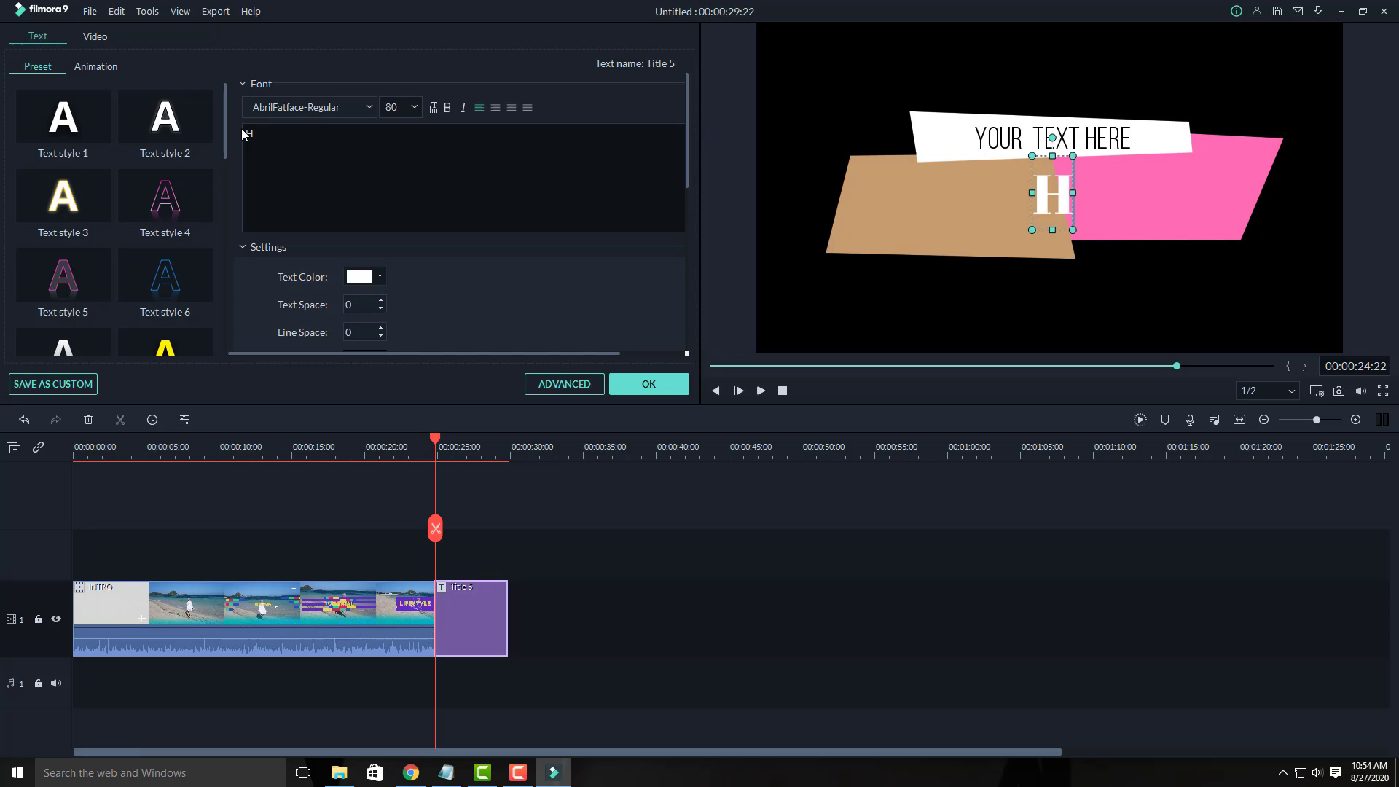
pyautogui.write('ak')
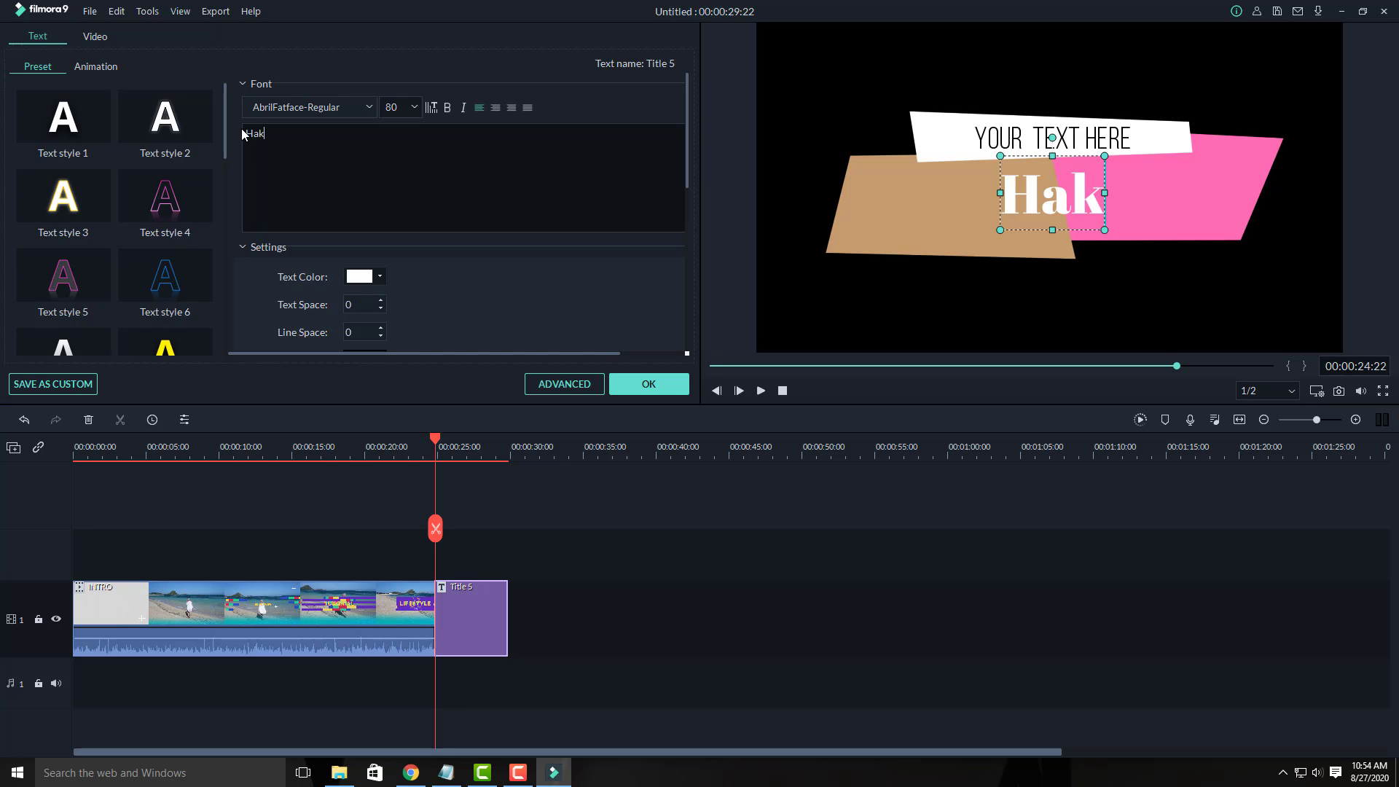
pyautogui.write('A')
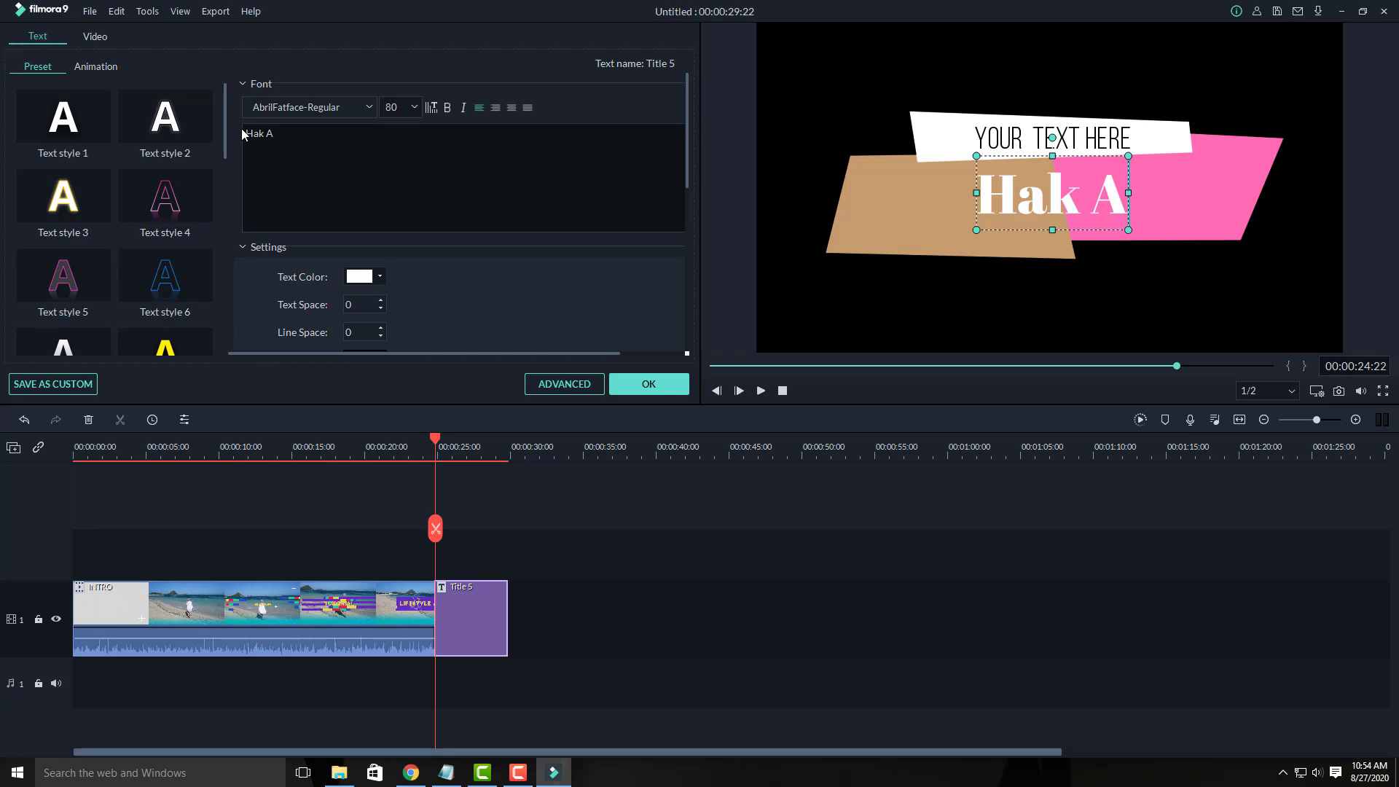
pyautogui.write('tas')
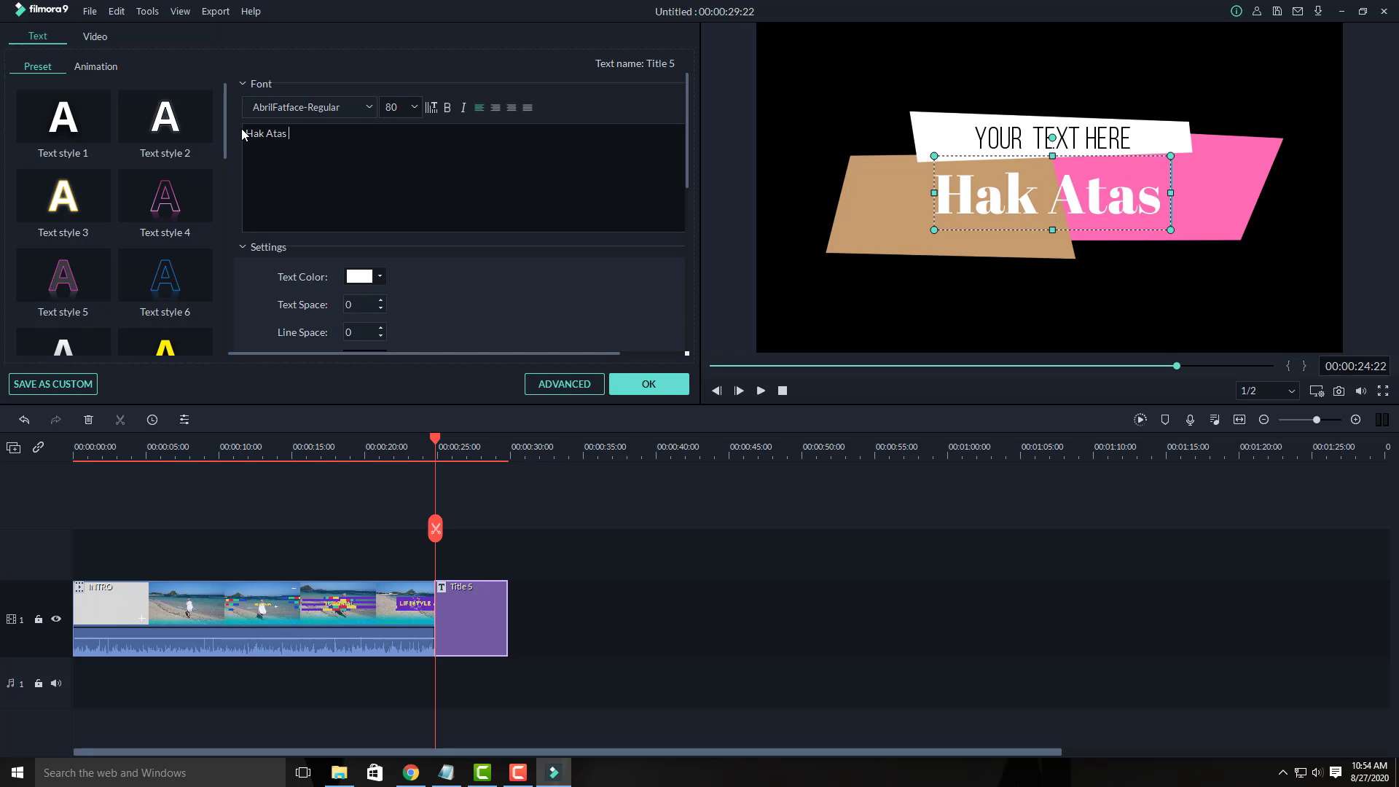
pyautogui.write(' Kw')
pyautogui.press('BackSpace')
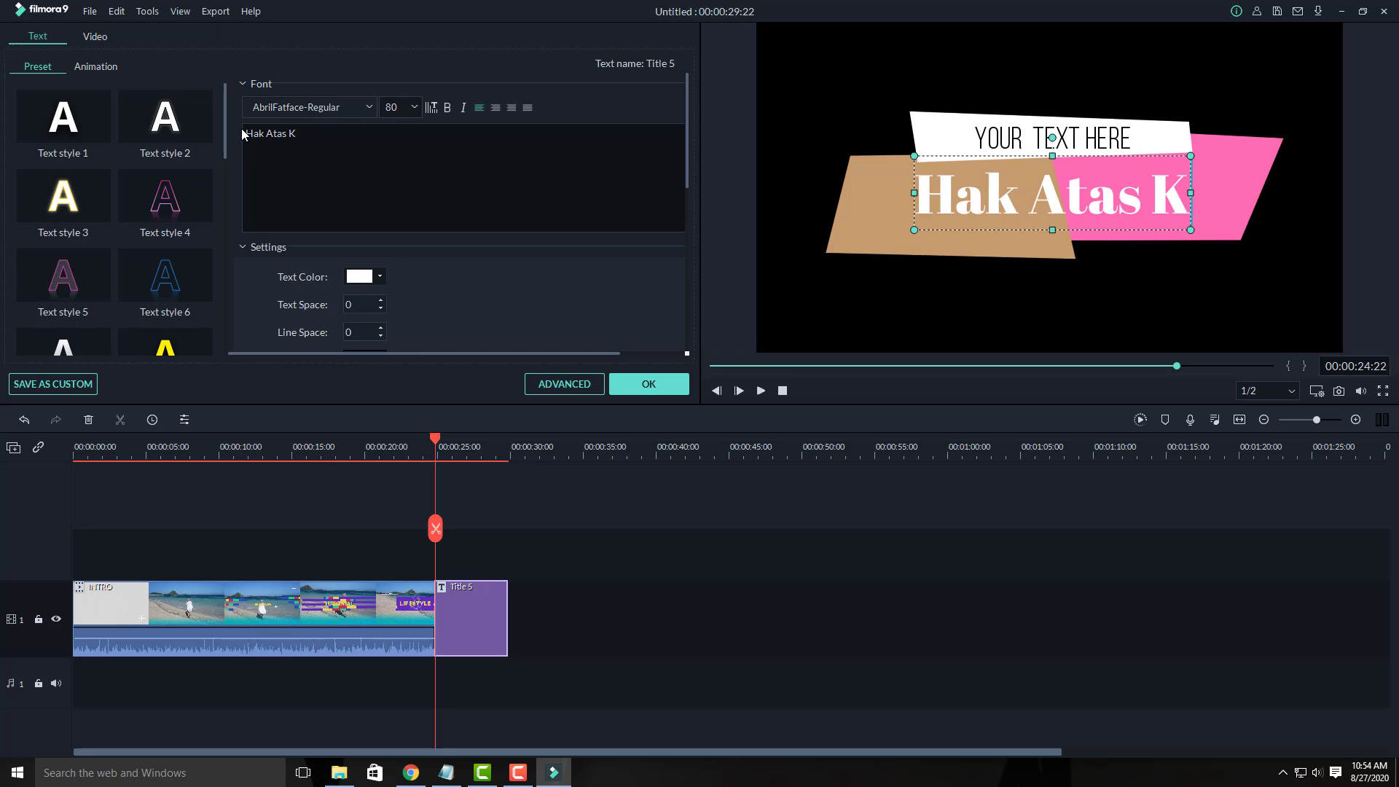
pyautogui.write('ekaya')
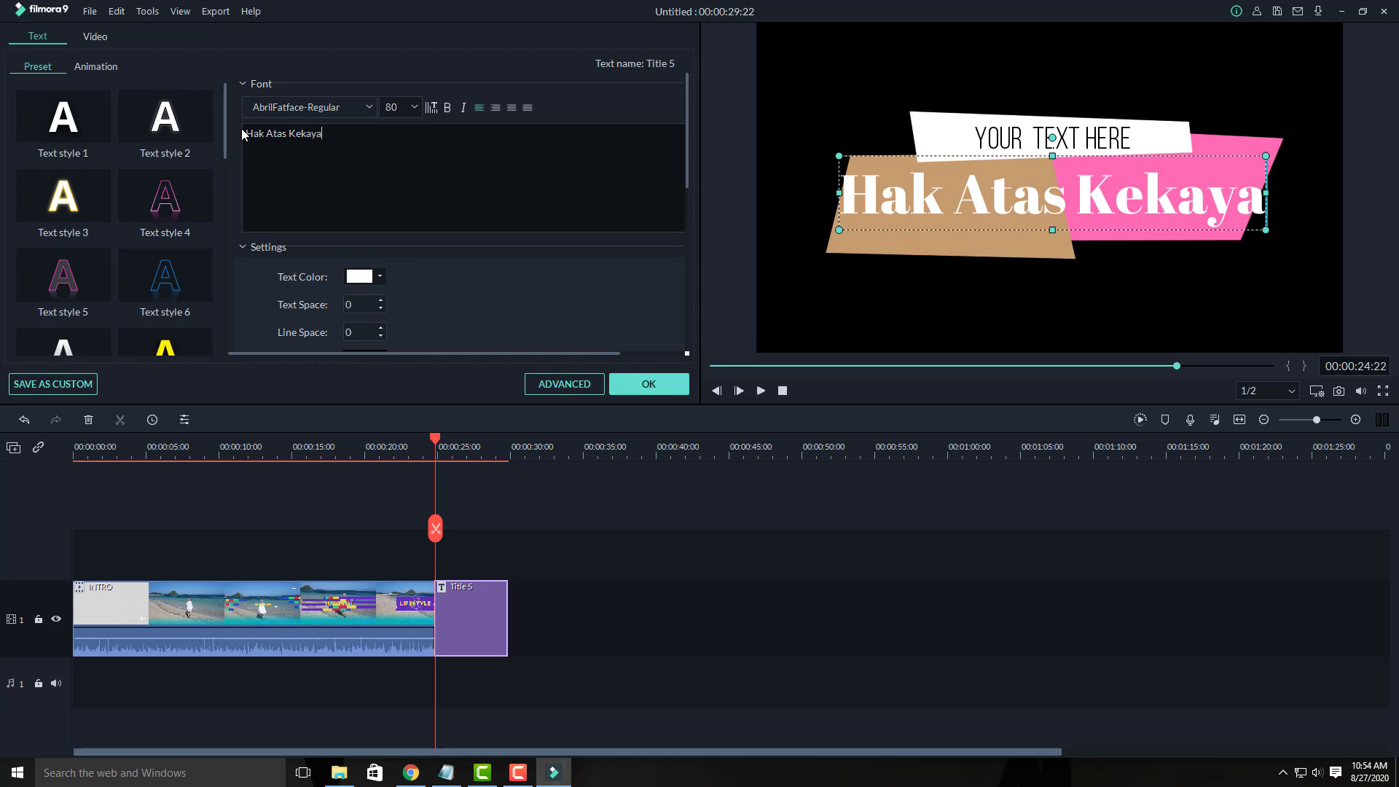
pyautogui.write('an')
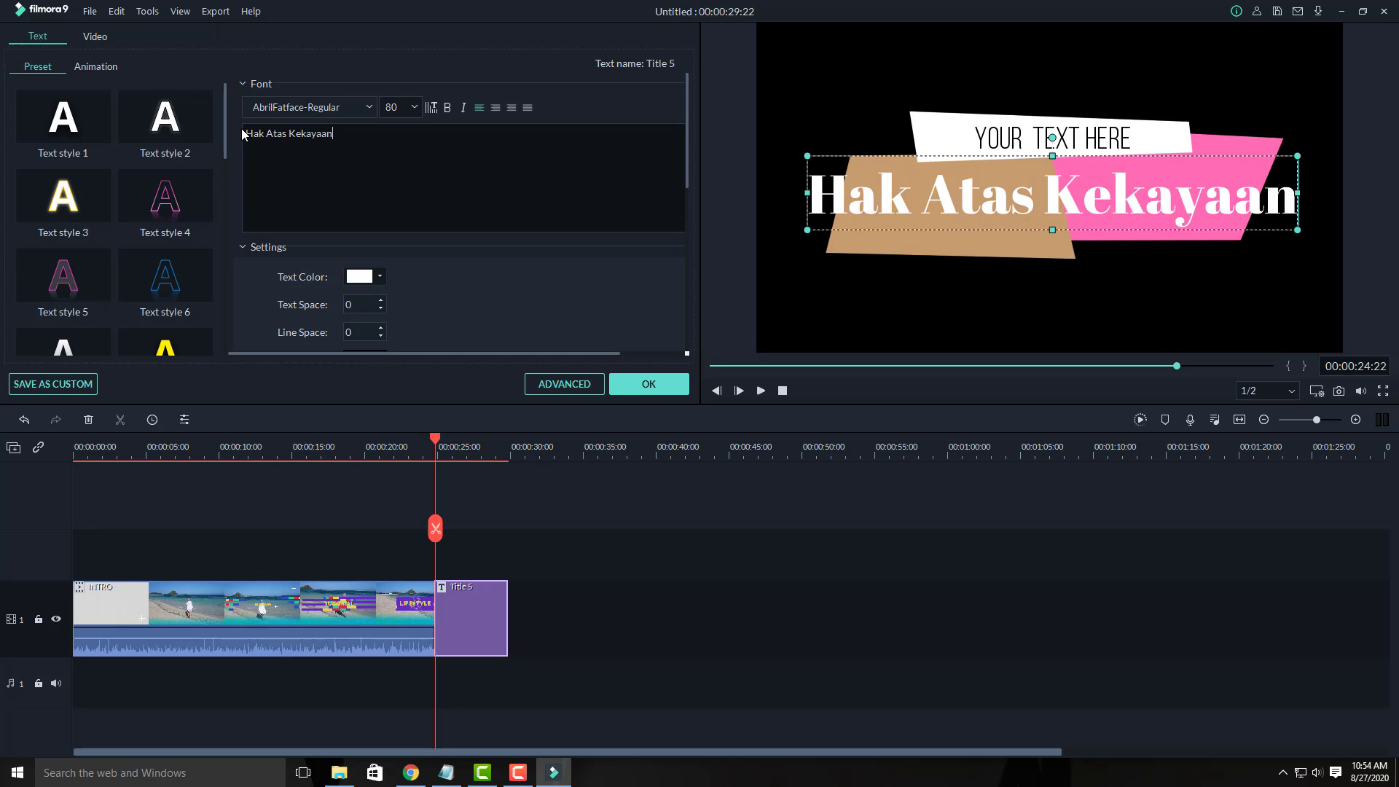
pyautogui.write(' Int')
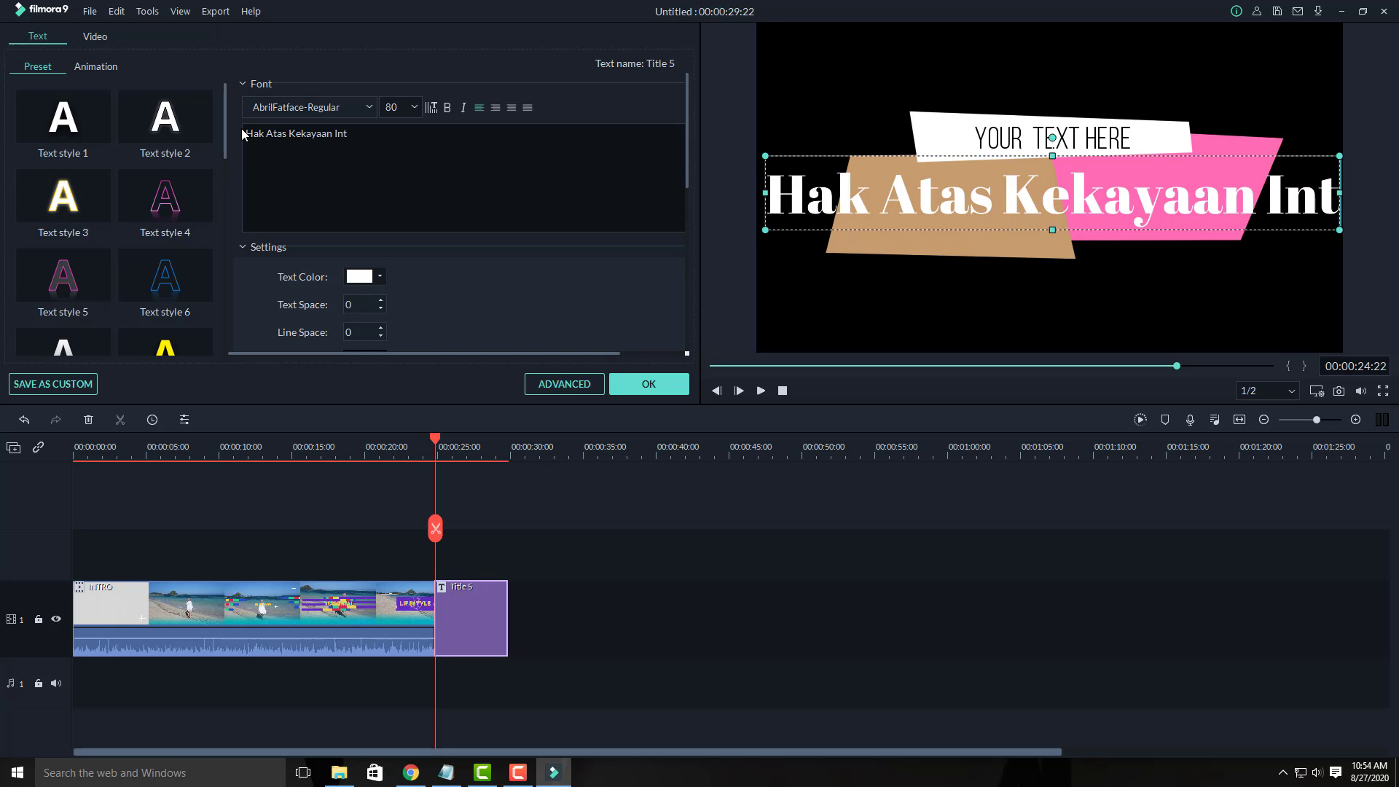
pyautogui.write('elektus')
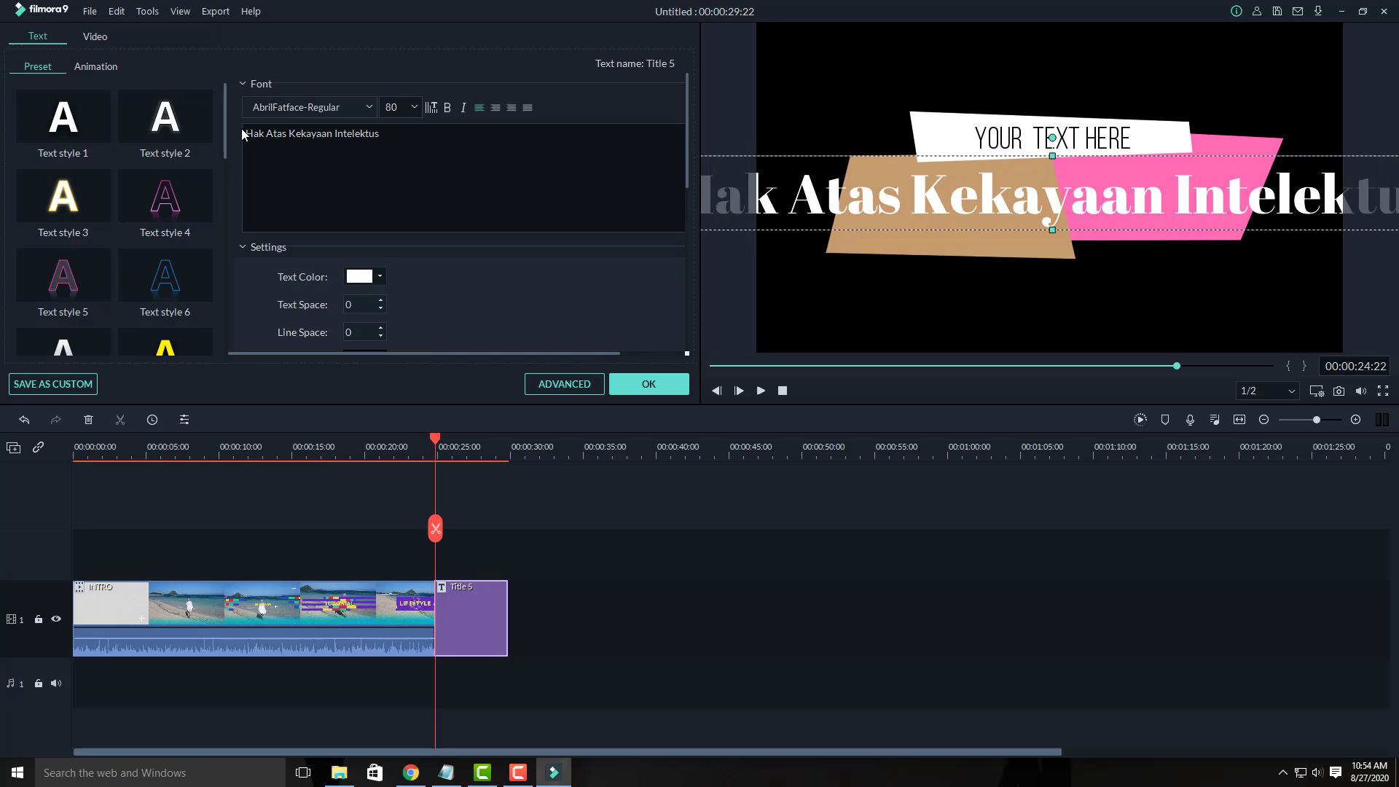
pyautogui.write('=')
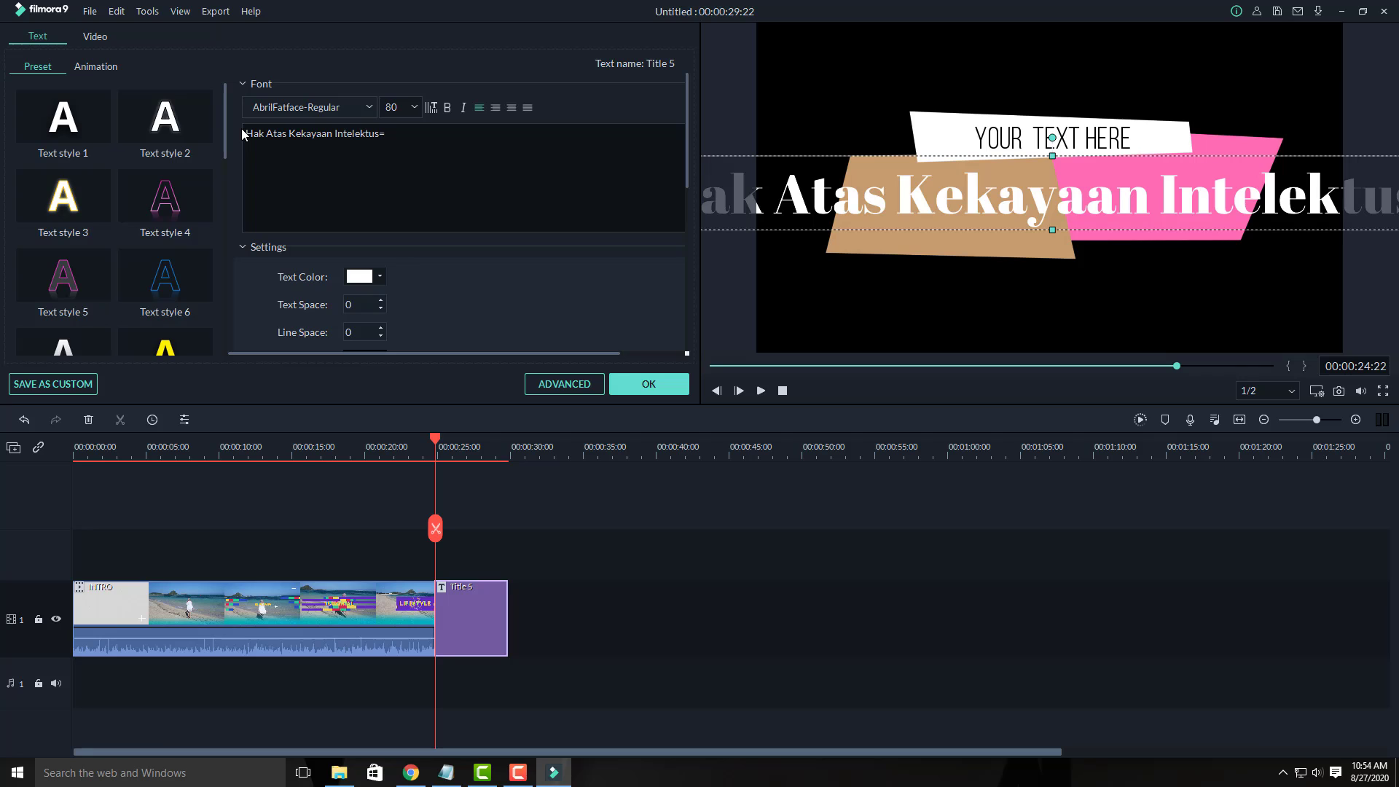
pyautogui.press('BackSpace')
pyautogui.press('BackSpace')
pyautogui.write('al')
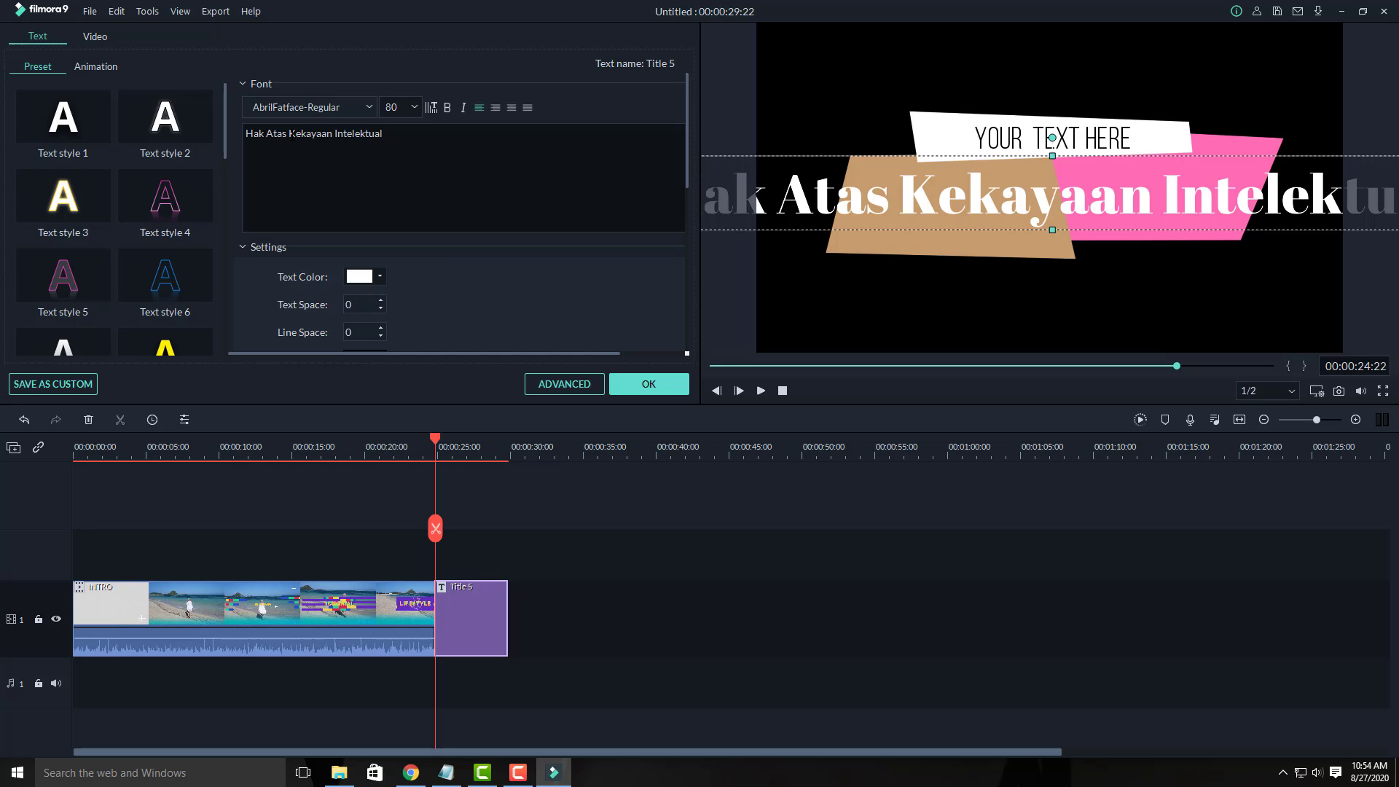
pyautogui.click(290, 133)
pyautogui.press('Return')
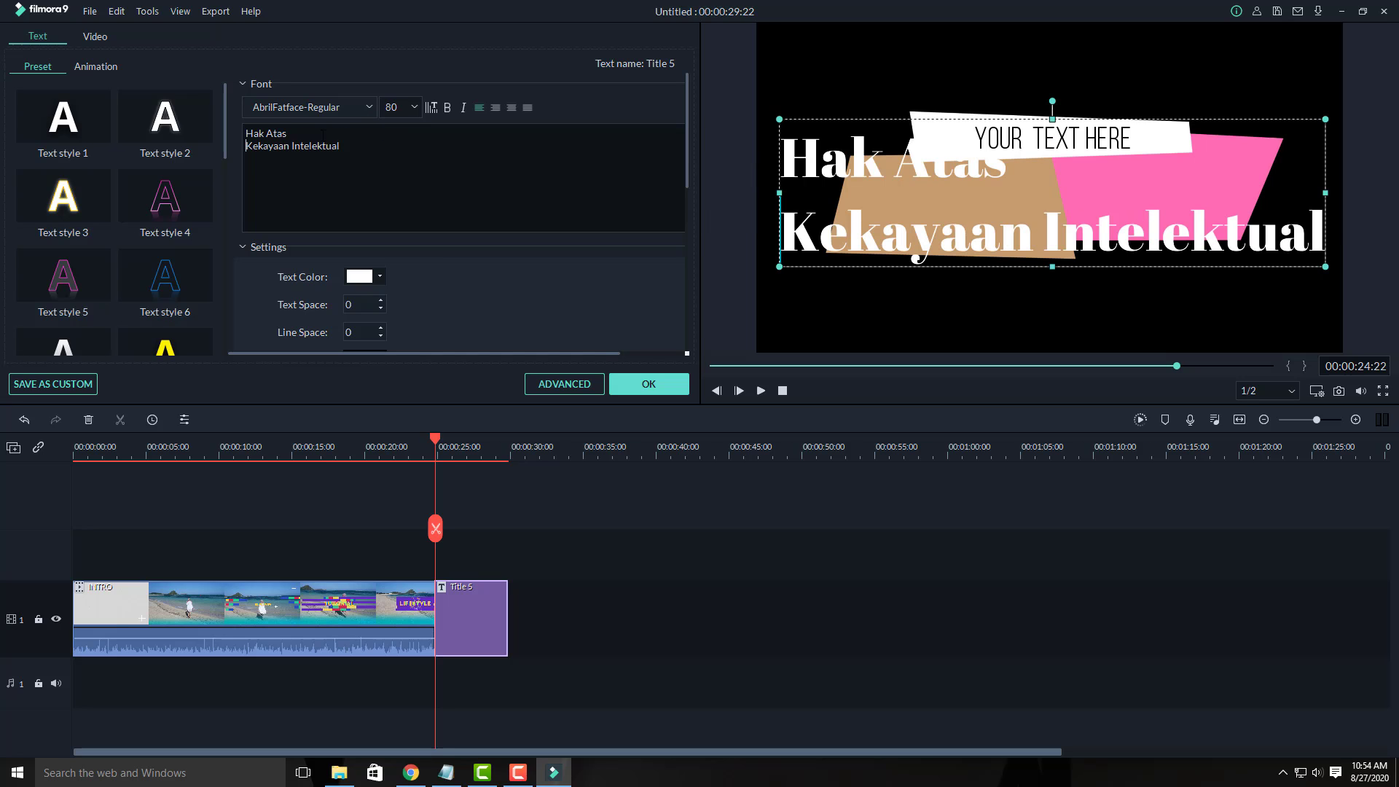
# - Center-align the two-line main title text and reduce its font size to 56
pyautogui.click(413, 108)
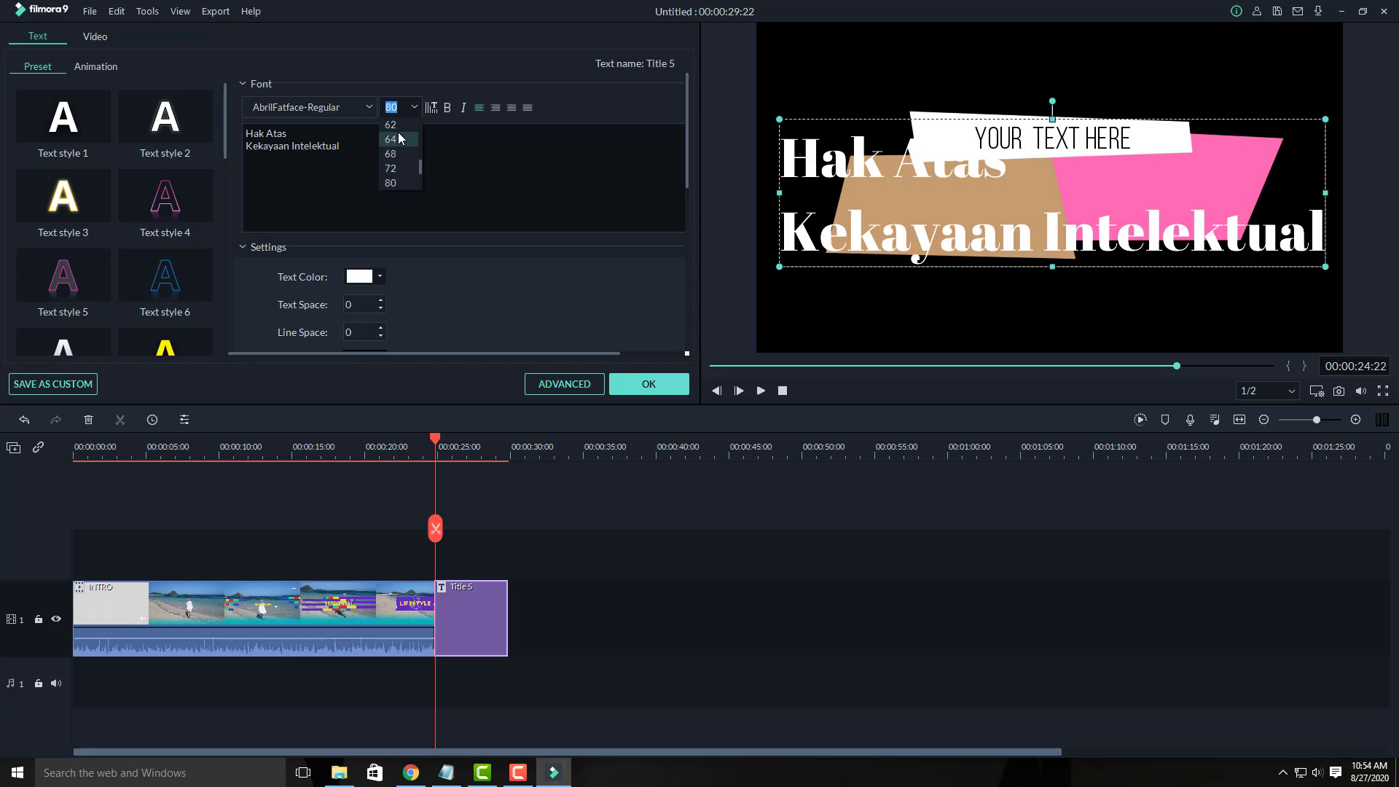
pyautogui.click(398, 132)
pyautogui.click(413, 107)
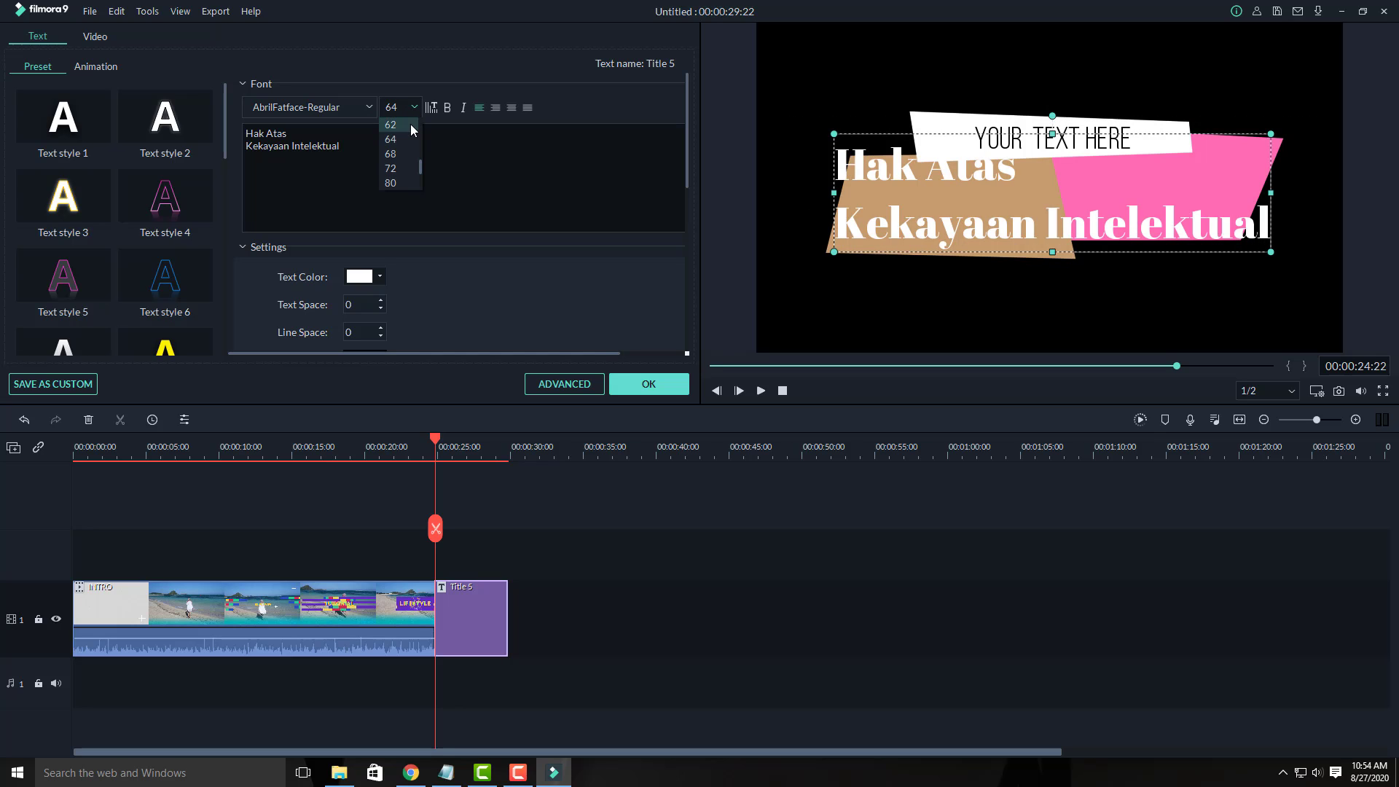
pyautogui.click(406, 125)
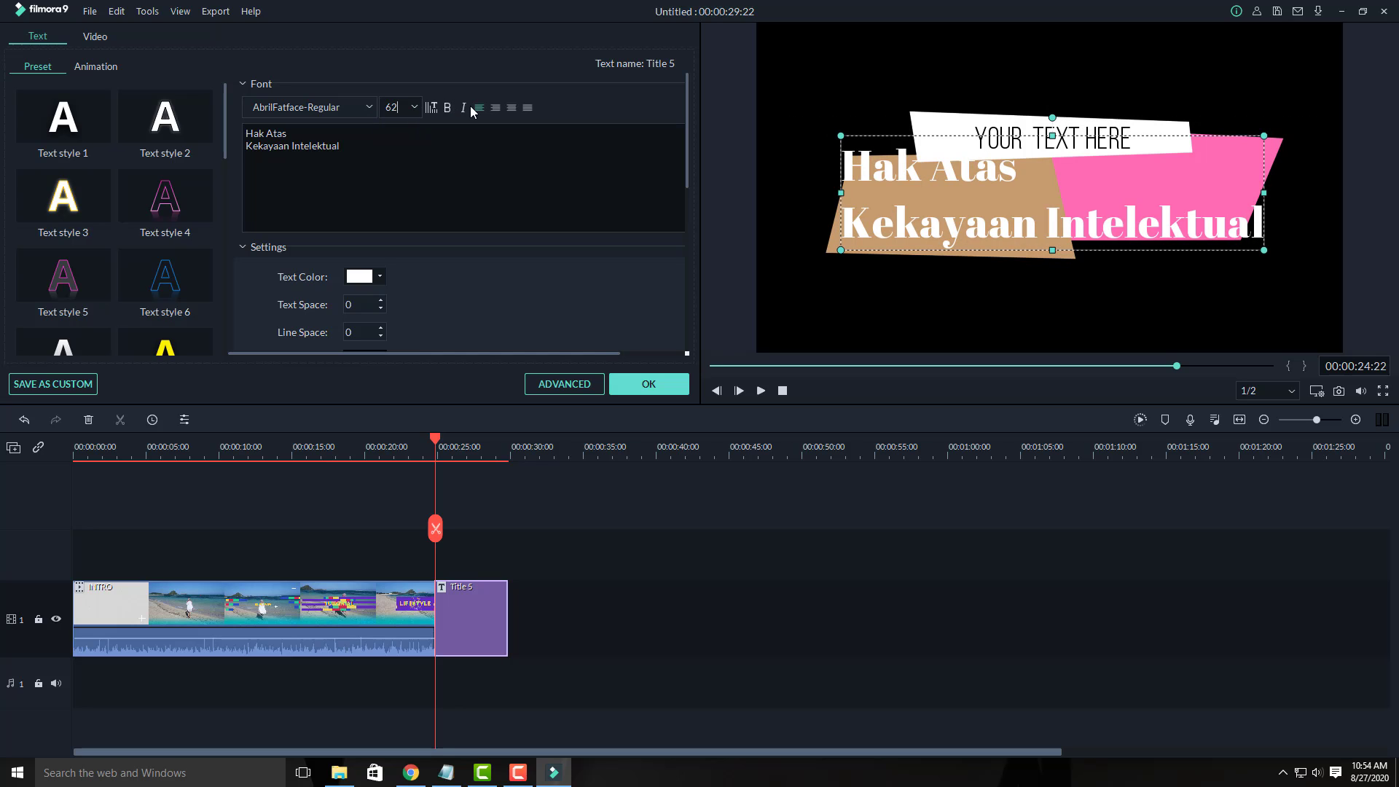
pyautogui.click(512, 108)
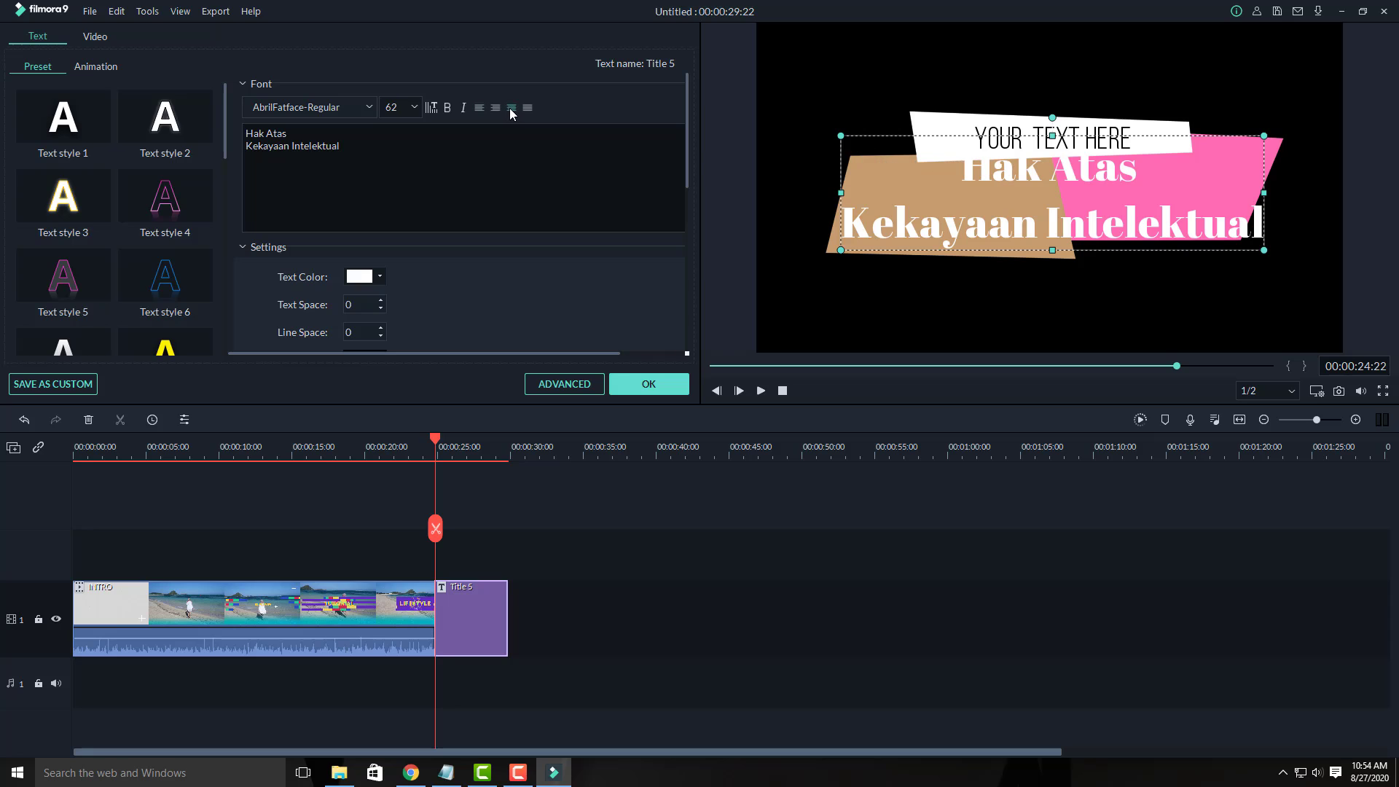
pyautogui.click(413, 109)
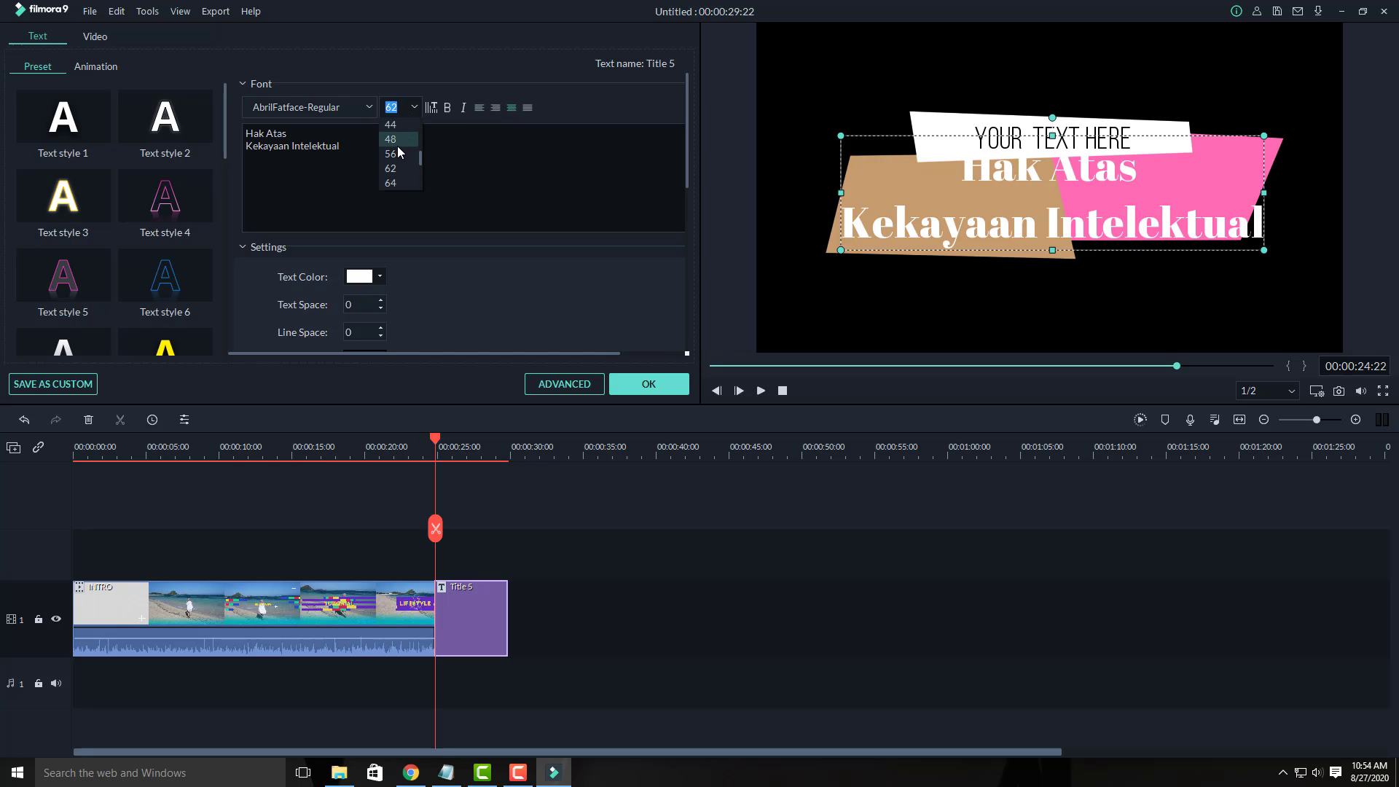
pyautogui.click(399, 153)
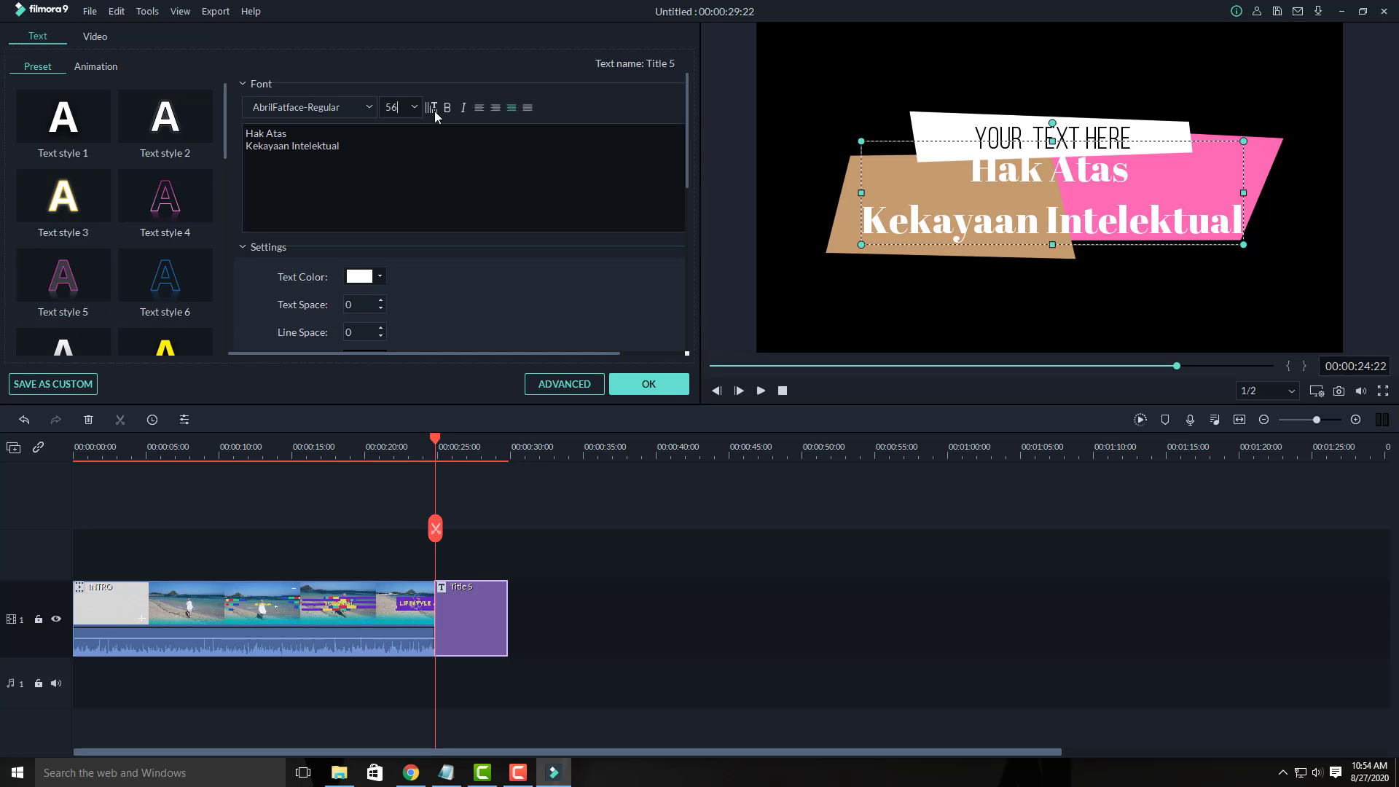
# - Reduce the main title's font size further and replace the "YOUR TEXT HERE" line with the presenter's first name
pyautogui.click(414, 108)
pyautogui.click(400, 136)
pyautogui.click(1015, 134)
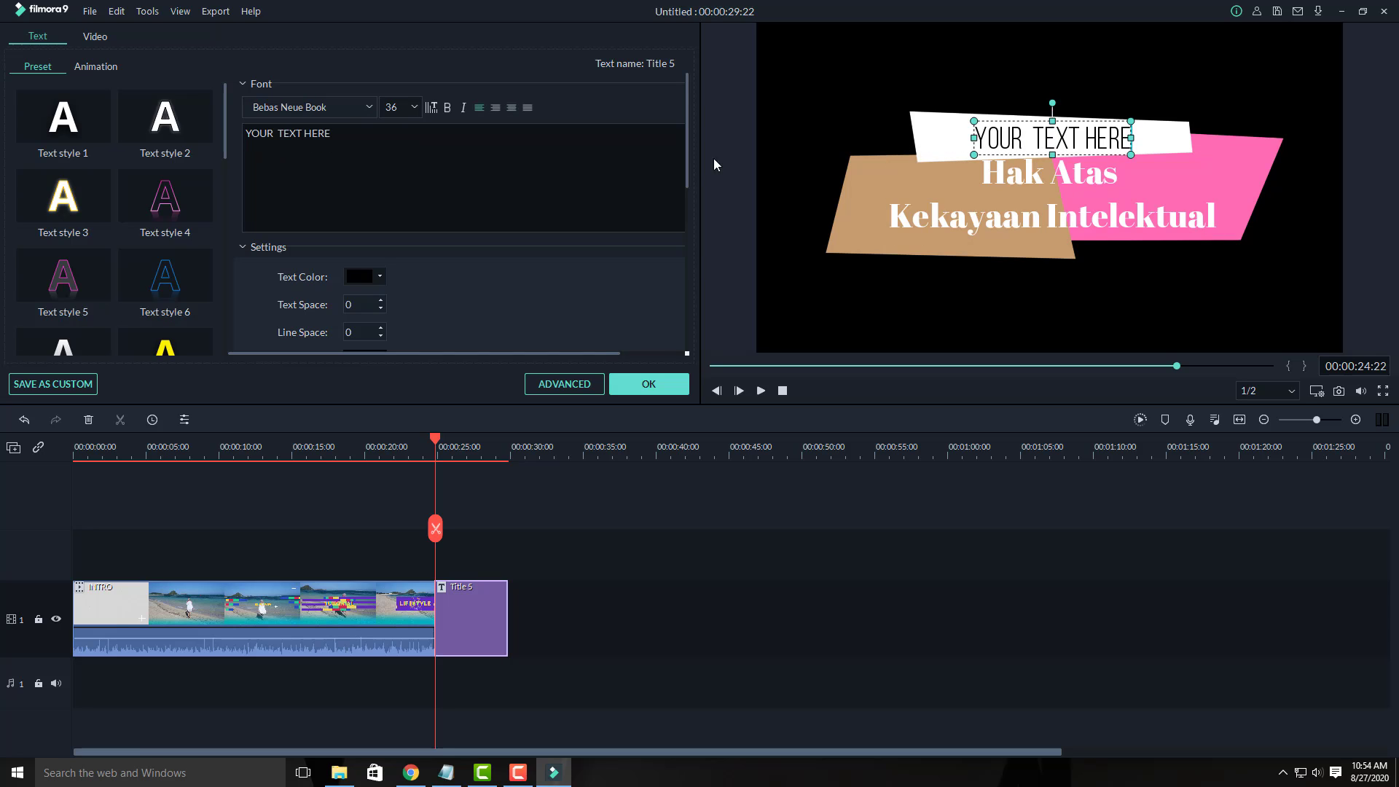
pyautogui.moveTo(332, 133); pyautogui.dragTo(248, 131)
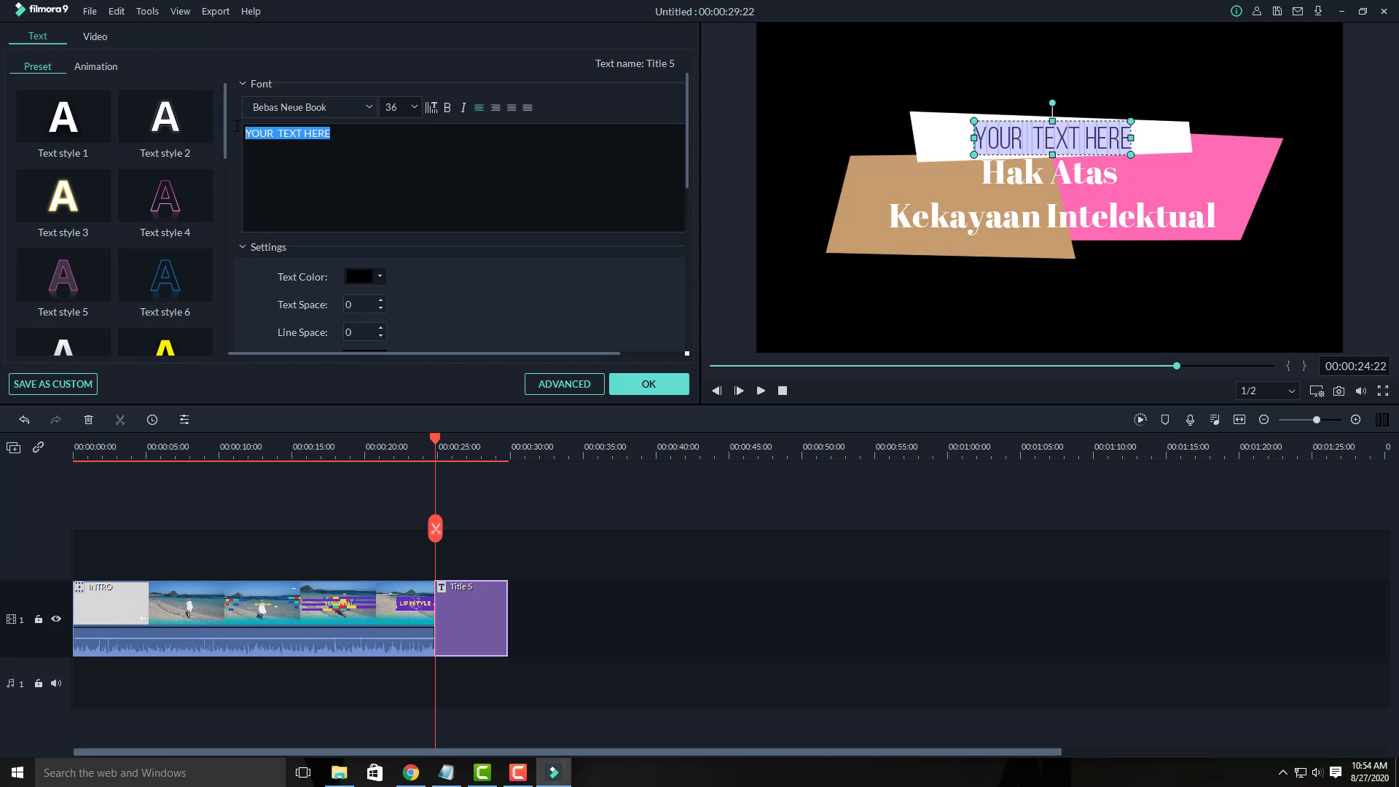
pyautogui.write('RATIH')
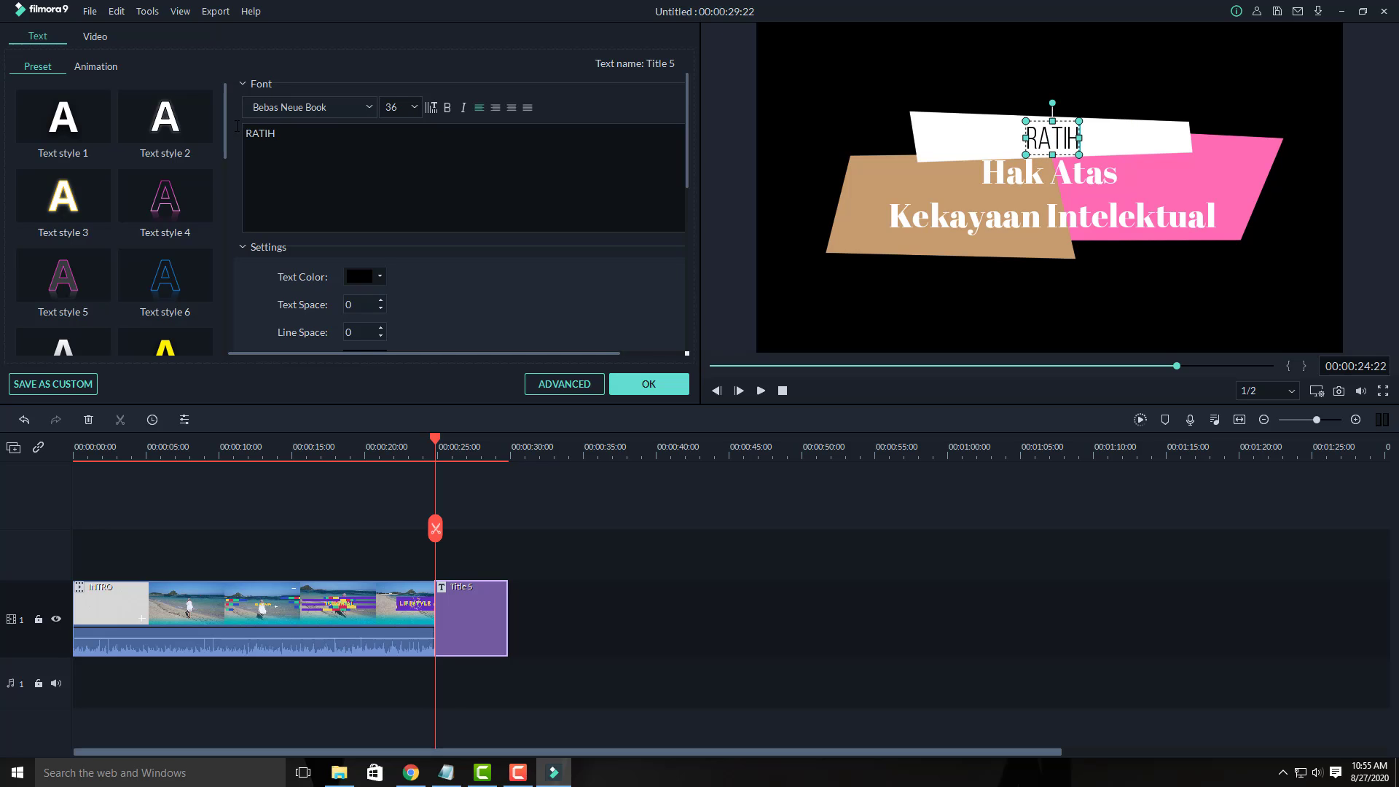
pyautogui.click(641, 383)
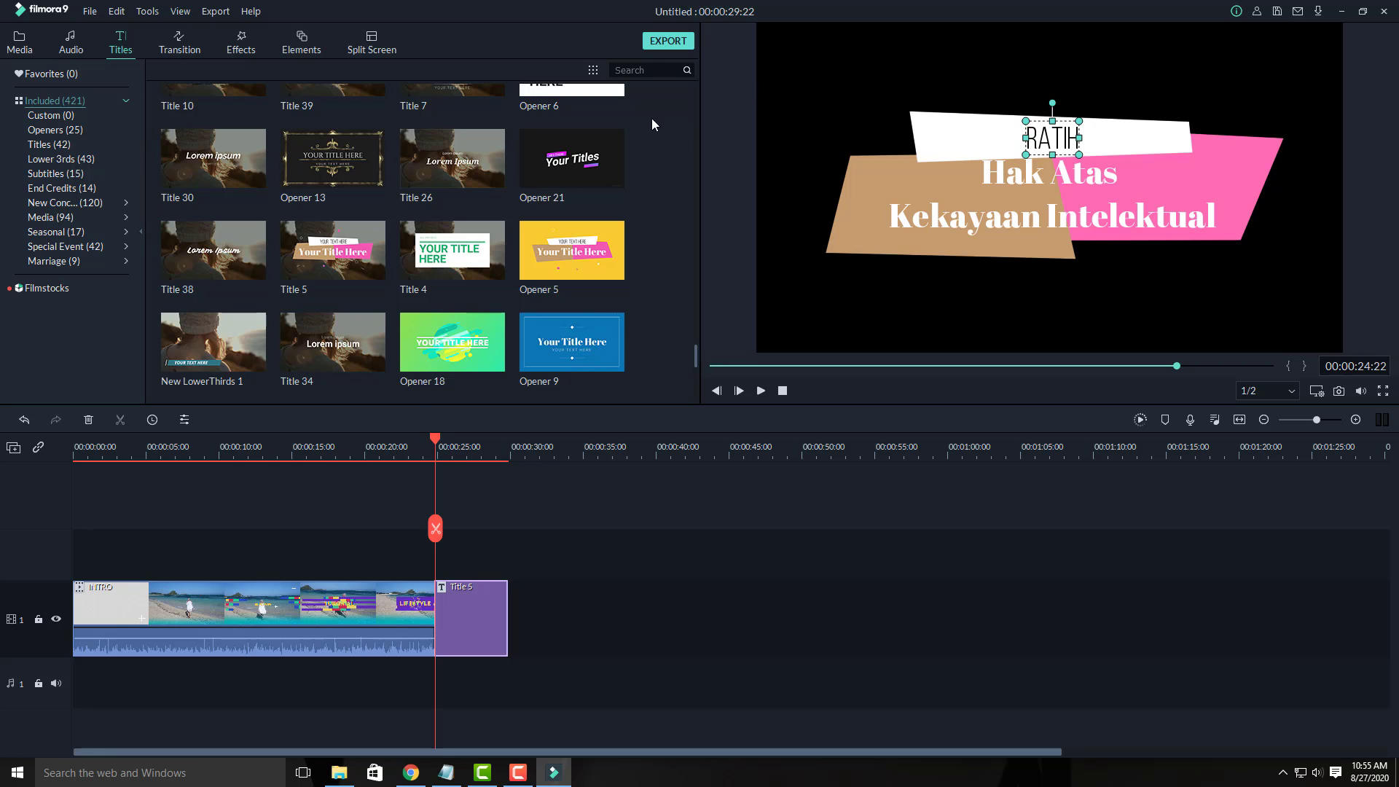
# - Import the "Canva - Modern Office Work Desk" picture from the IMAGE folder in Downloads into the project media
pyautogui.click(20, 43)
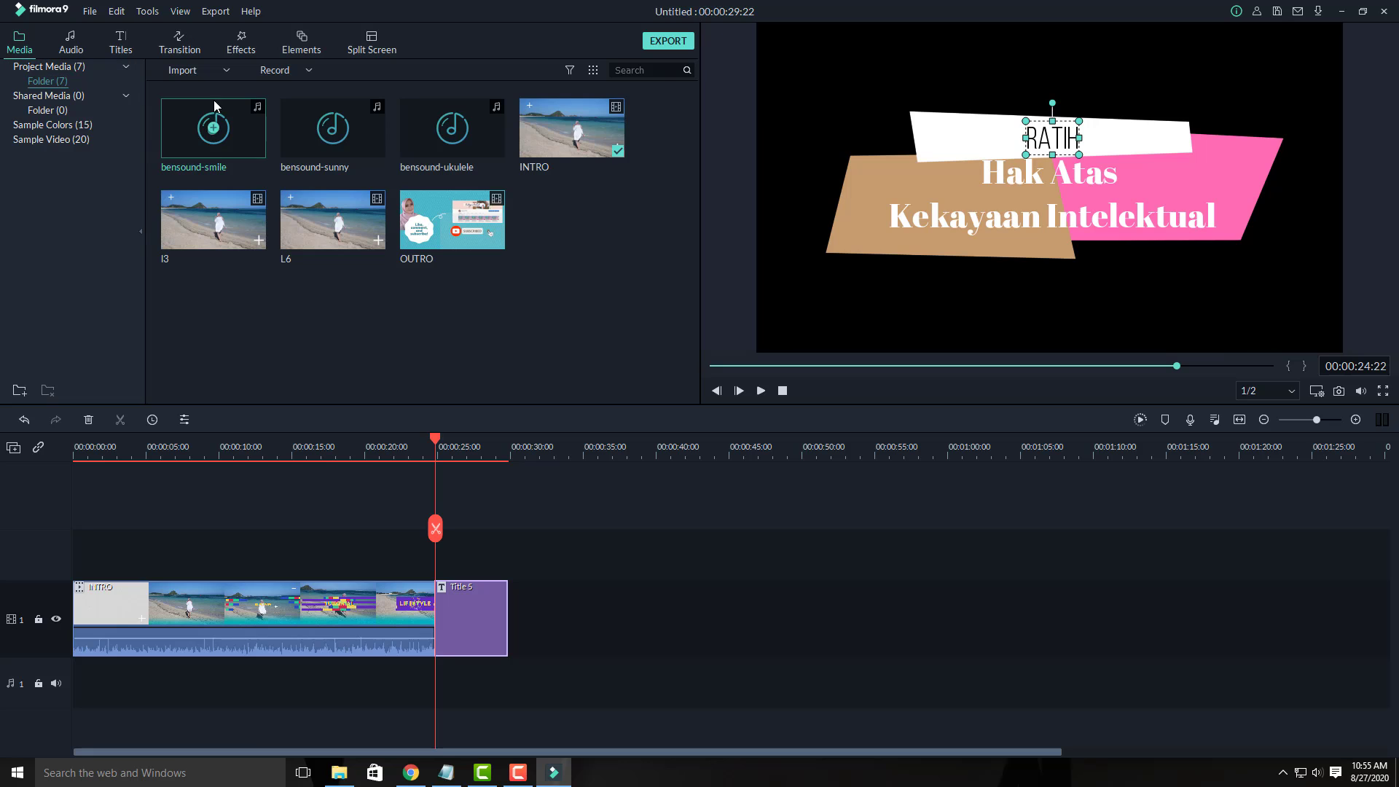
pyautogui.click(194, 68)
pyautogui.click(194, 90)
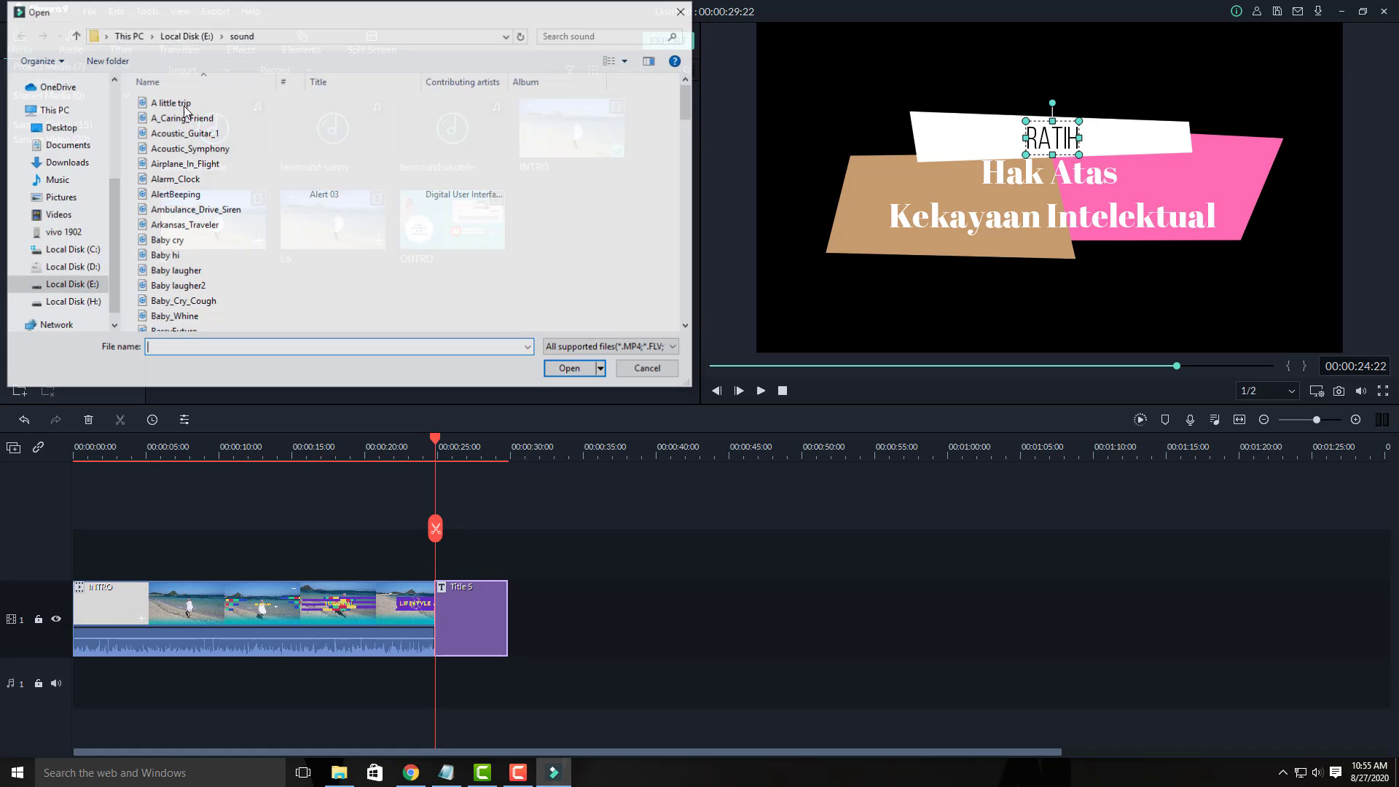
pyautogui.click(64, 162)
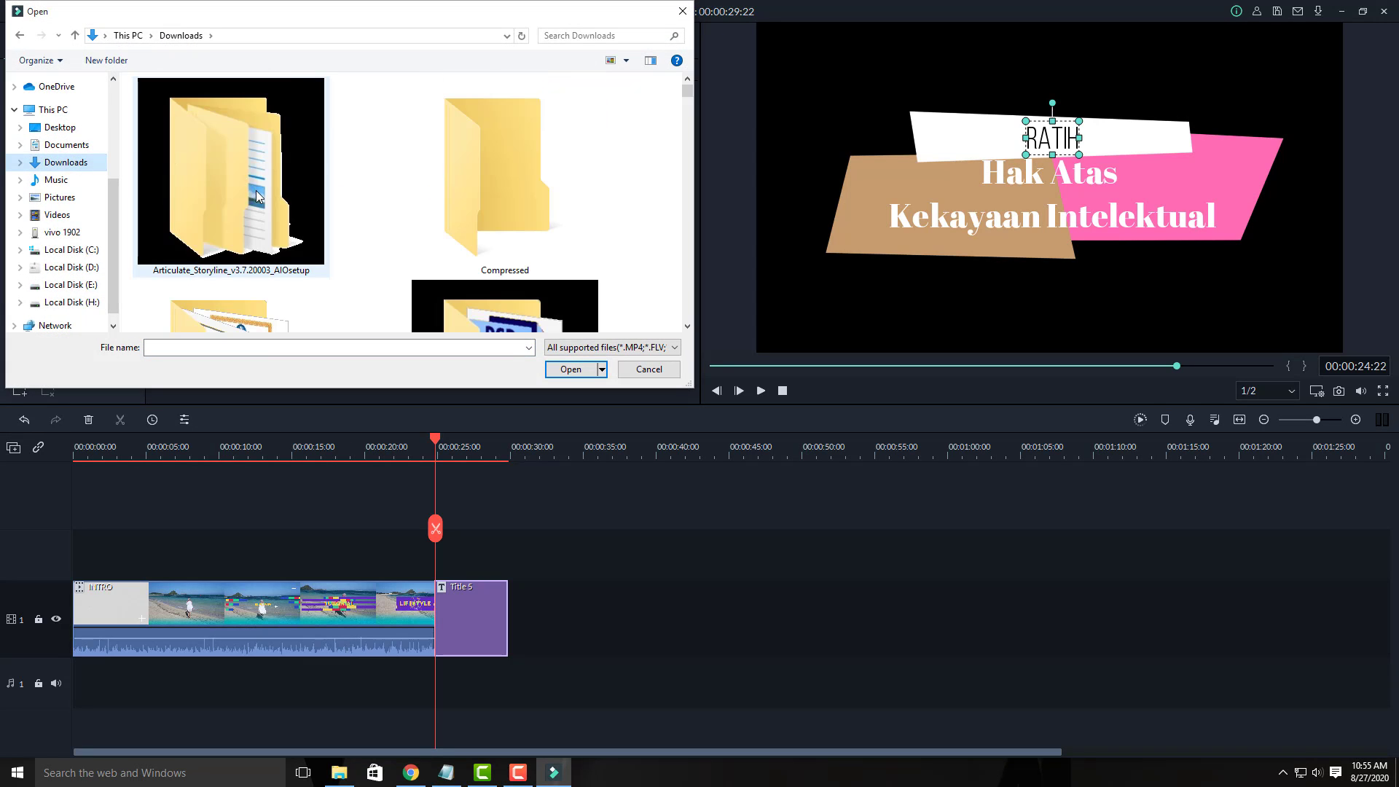
pyautogui.scroll(-5, 259, 200)
pyautogui.doubleClick(535, 256)
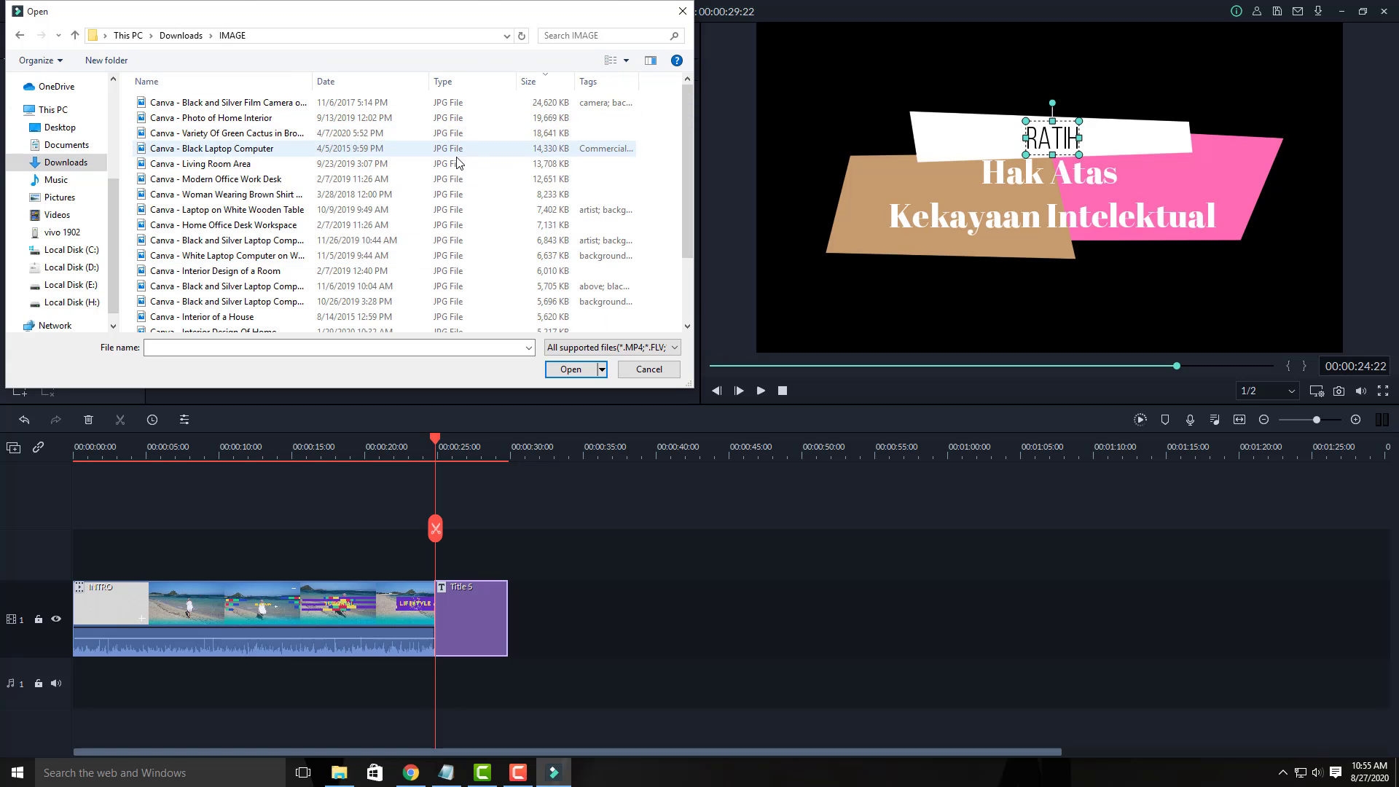
pyautogui.click(431, 180)
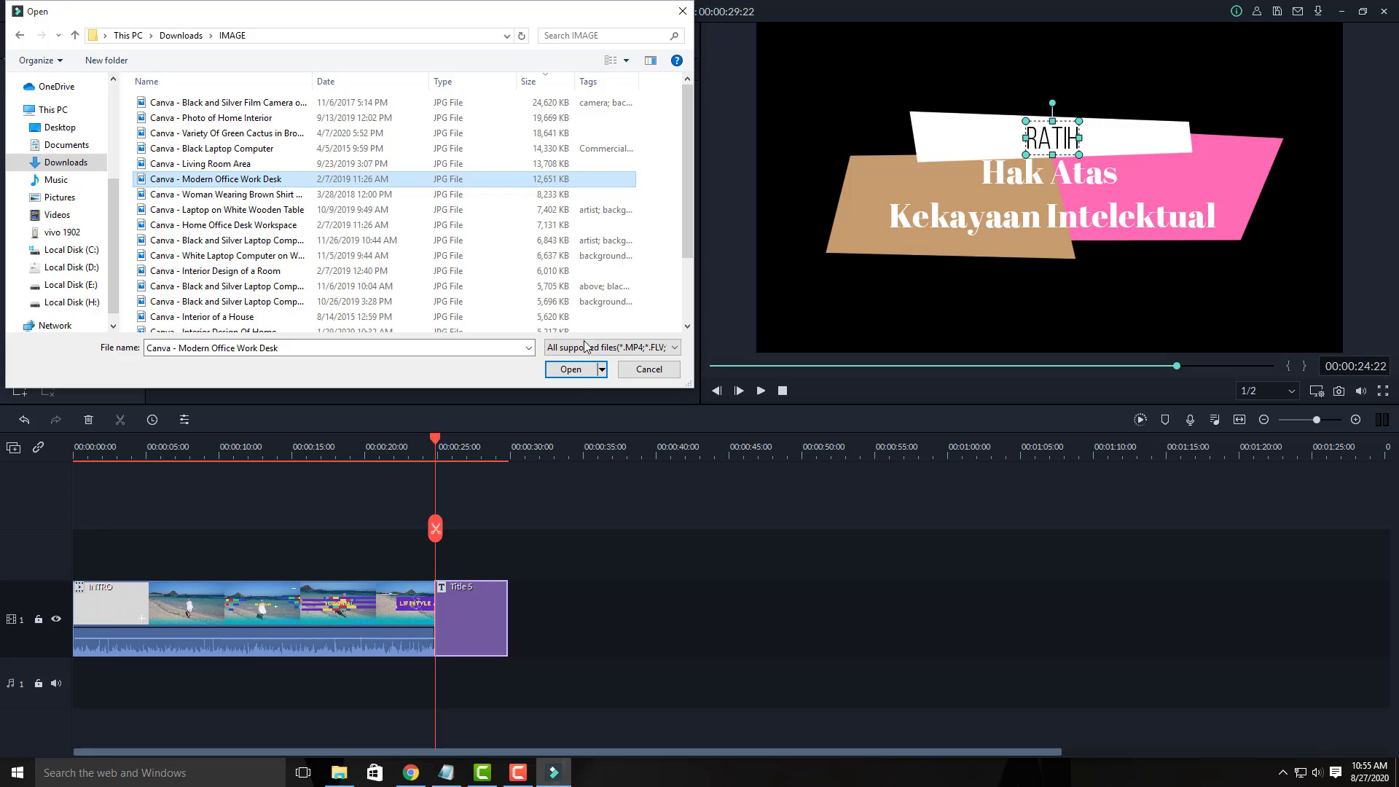
pyautogui.click(572, 369)
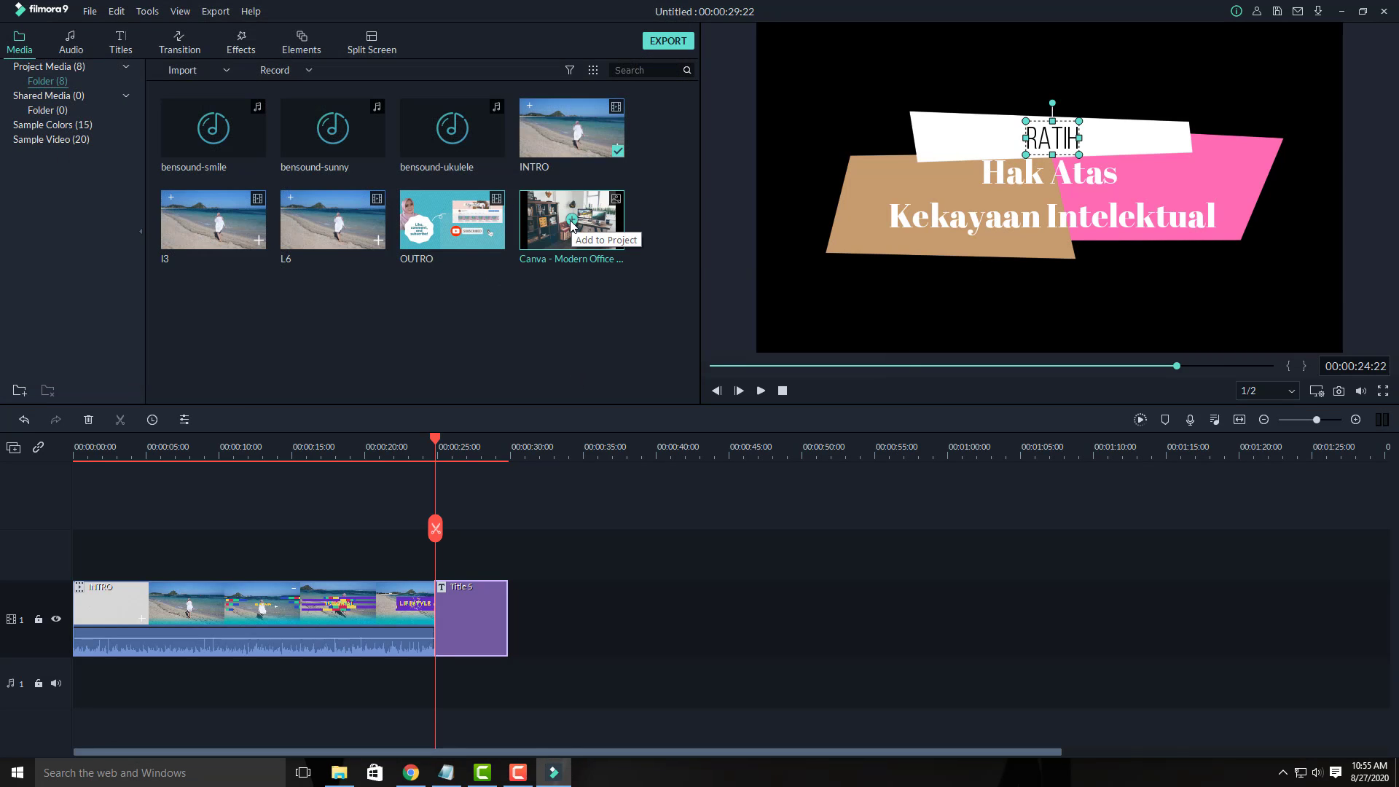
# - Place the Modern Office Work Desk picture on video track 1 after the INTRO clip, with the Title 5 clip above it on track 2
pyautogui.moveTo(572, 230); pyautogui.dragTo(499, 552)
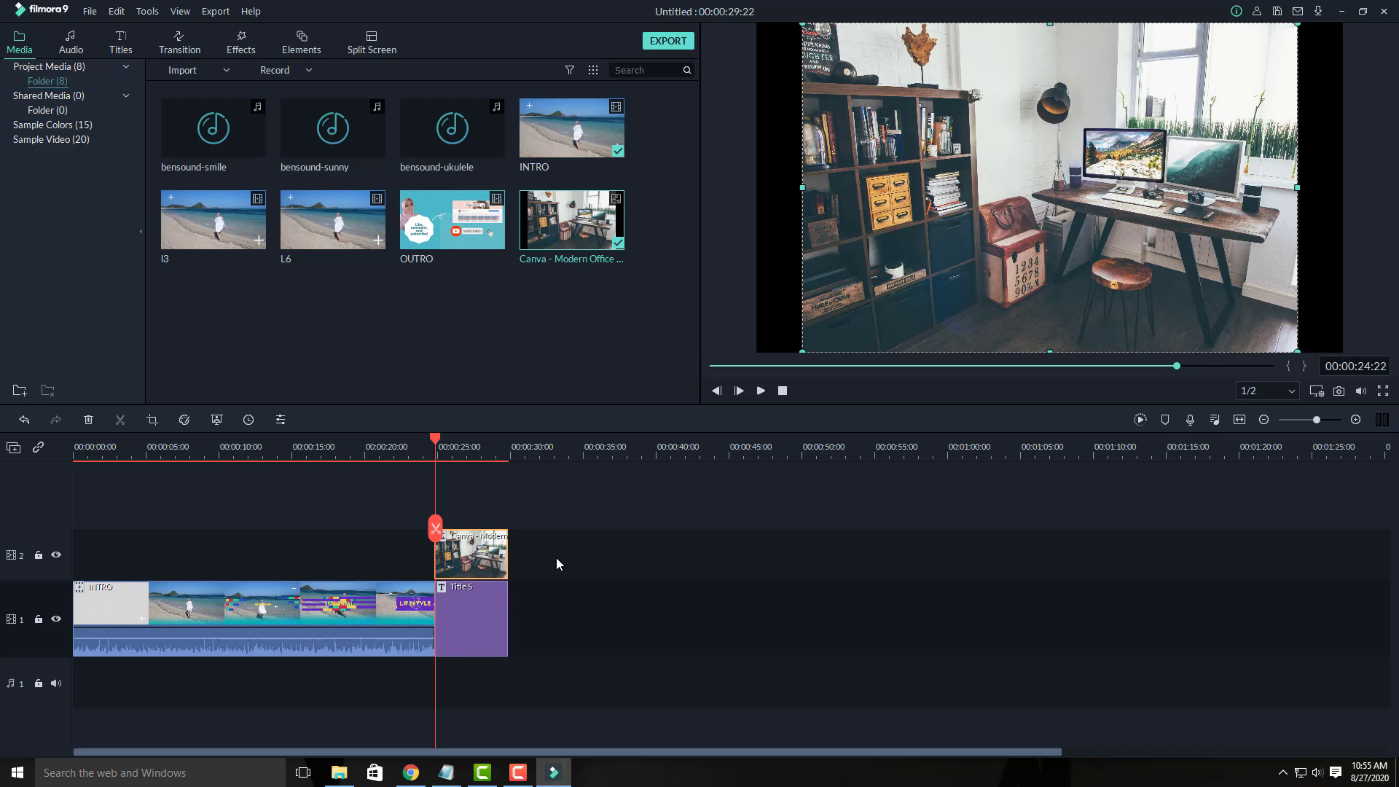
pyautogui.click(557, 558)
pyautogui.click(484, 606)
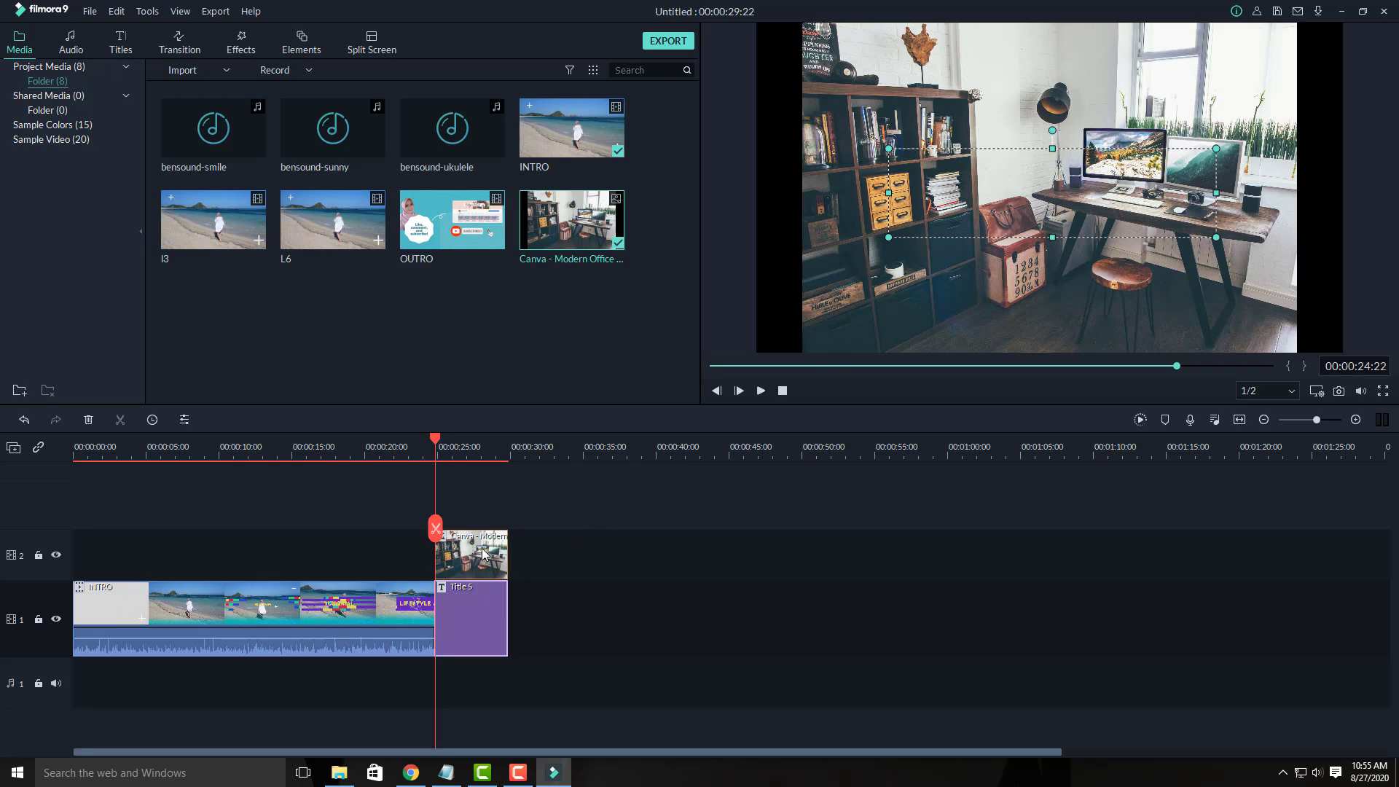
pyautogui.moveTo(483, 551); pyautogui.dragTo(484, 724)
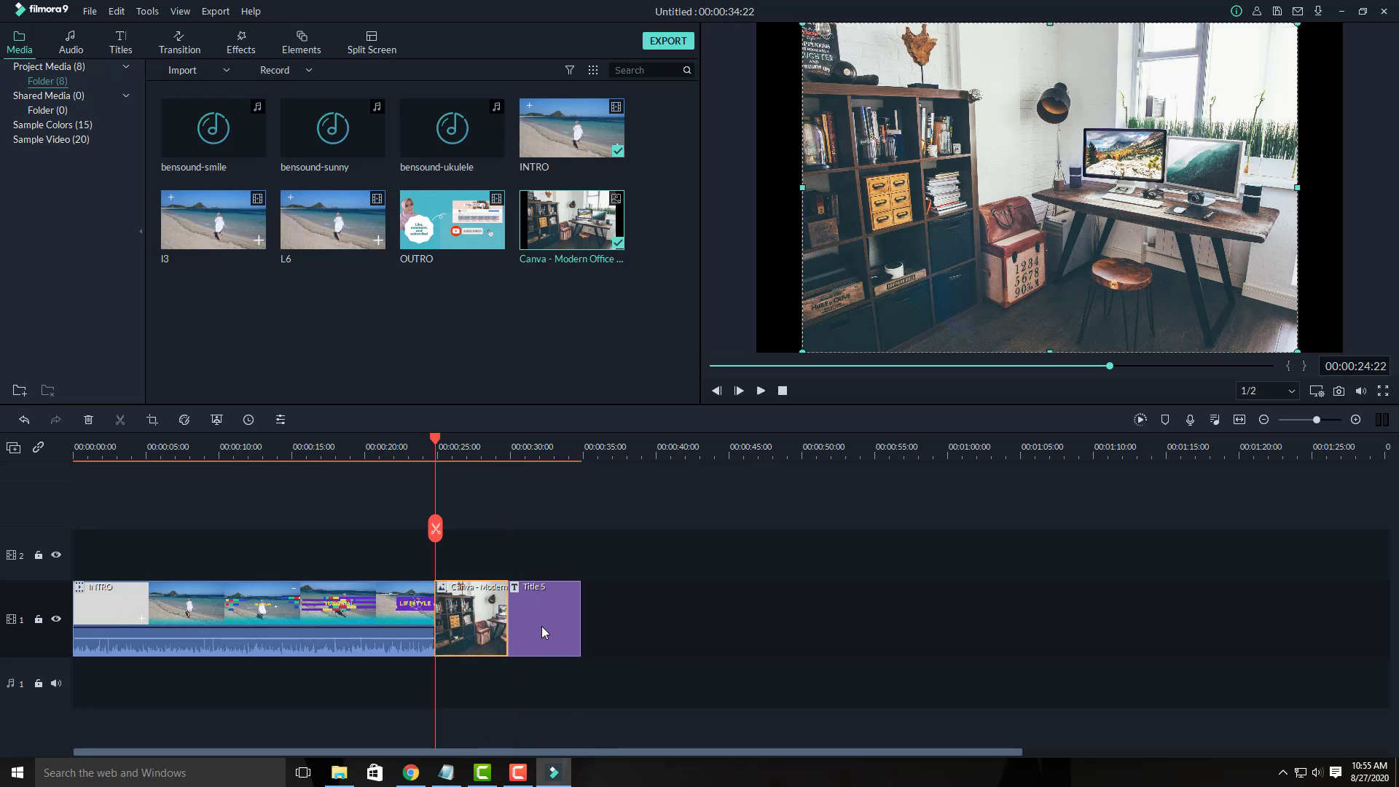
pyautogui.moveTo(540, 627); pyautogui.dragTo(483, 545)
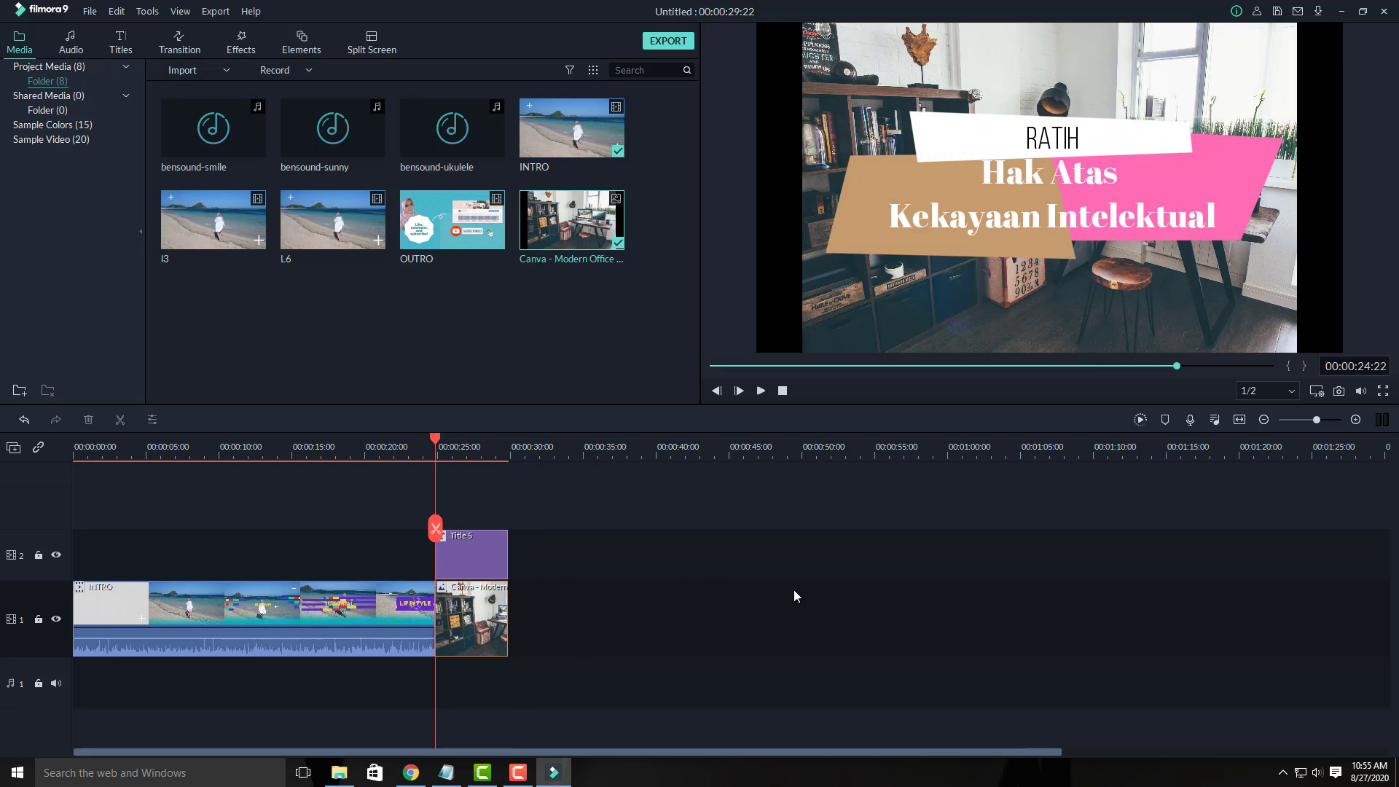
# - Scale the desk picture to 122.76% so it fills the frame behind the title
pyautogui.doubleClick(486, 628)
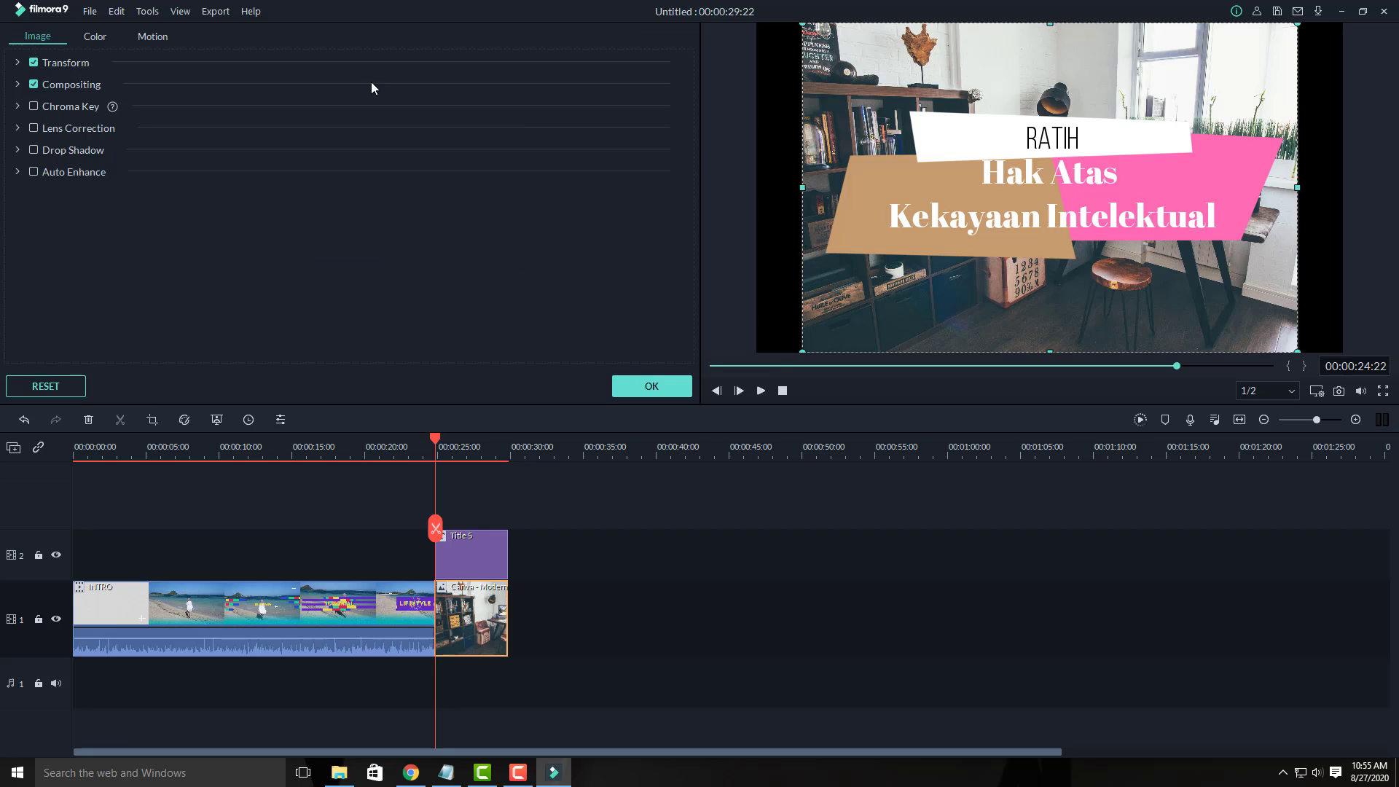
pyautogui.click(73, 63)
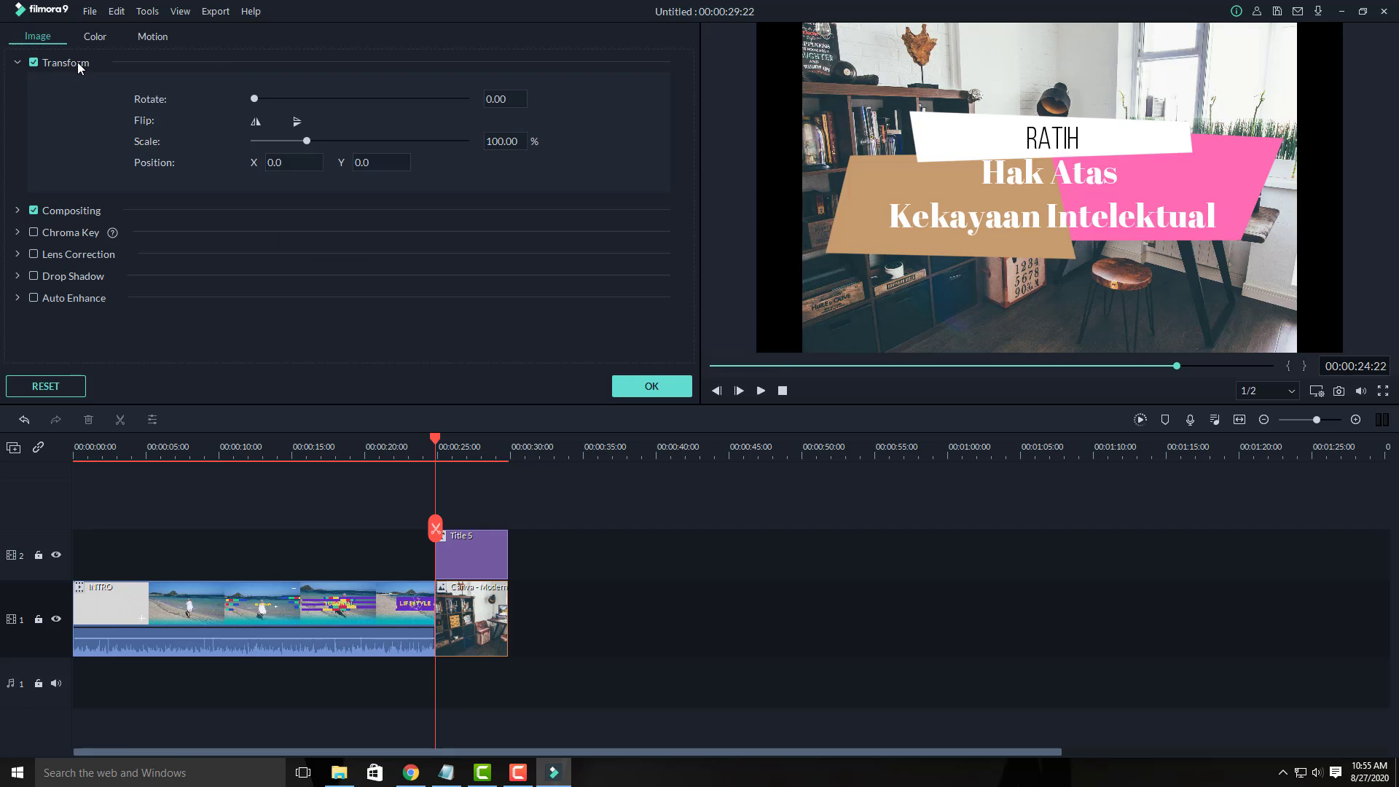
pyautogui.moveTo(306, 142); pyautogui.dragTo(318, 143)
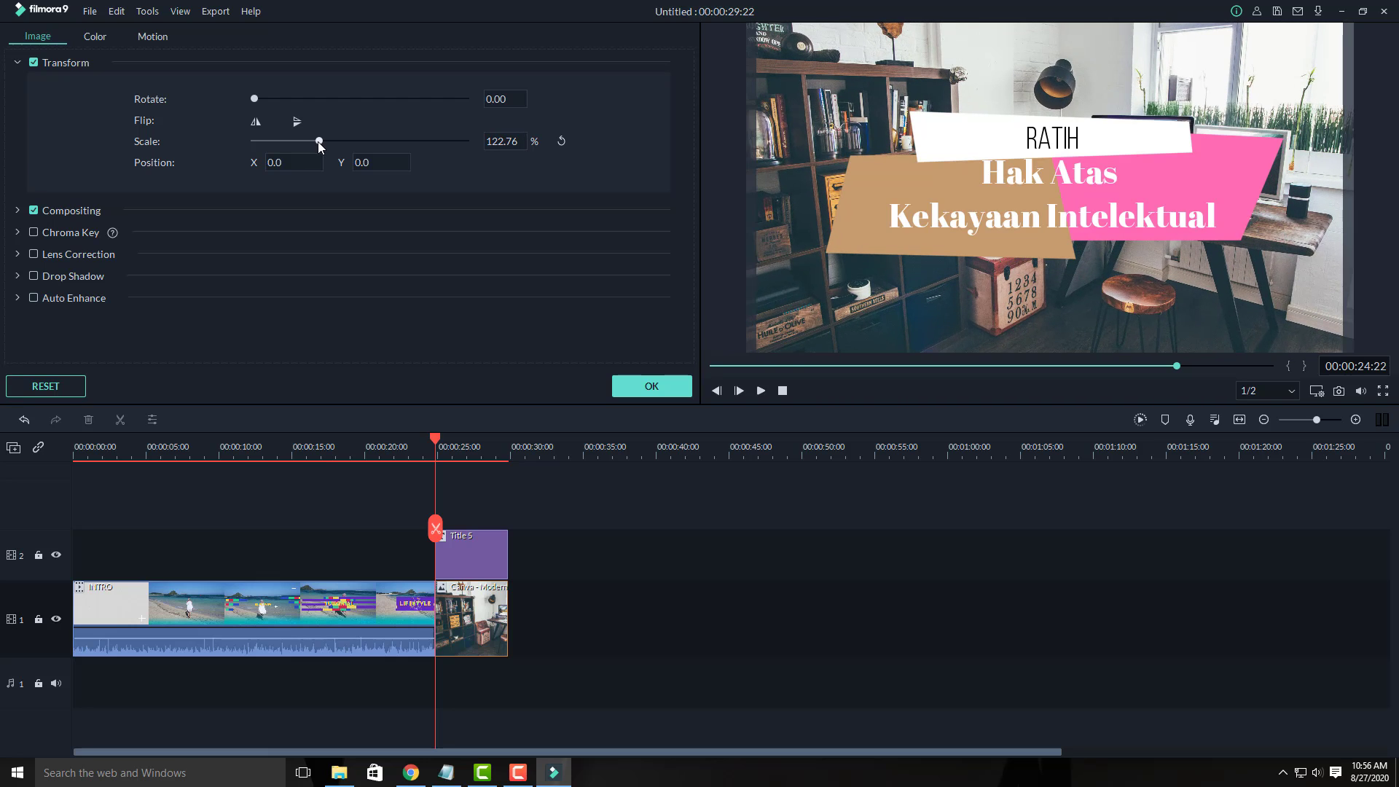
pyautogui.click(650, 384)
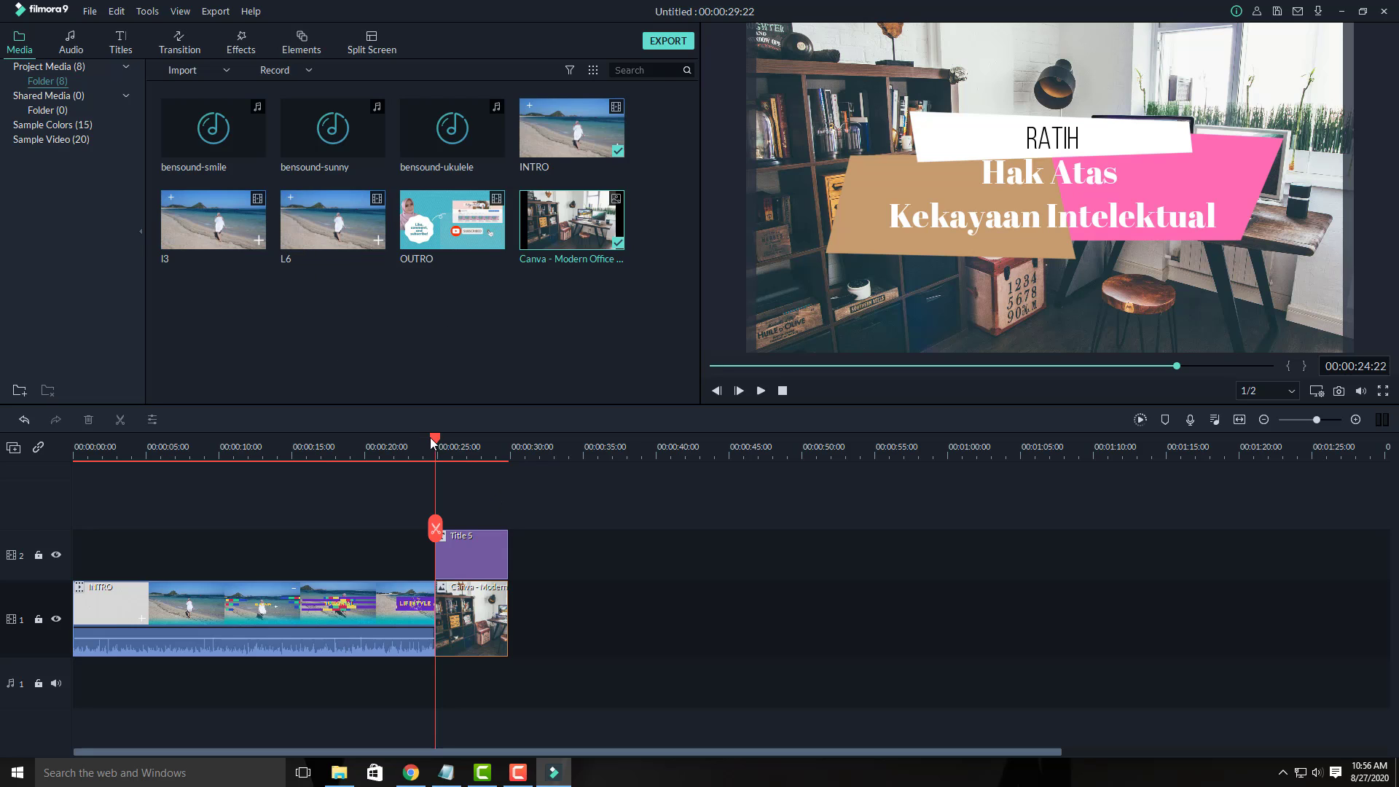
# - Scrub through the title over the desk picture and play the preview from 00:00:29:11
pyautogui.moveTo(436, 440); pyautogui.dragTo(516, 451)
pyautogui.moveTo(530, 450); pyautogui.dragTo(501, 448)
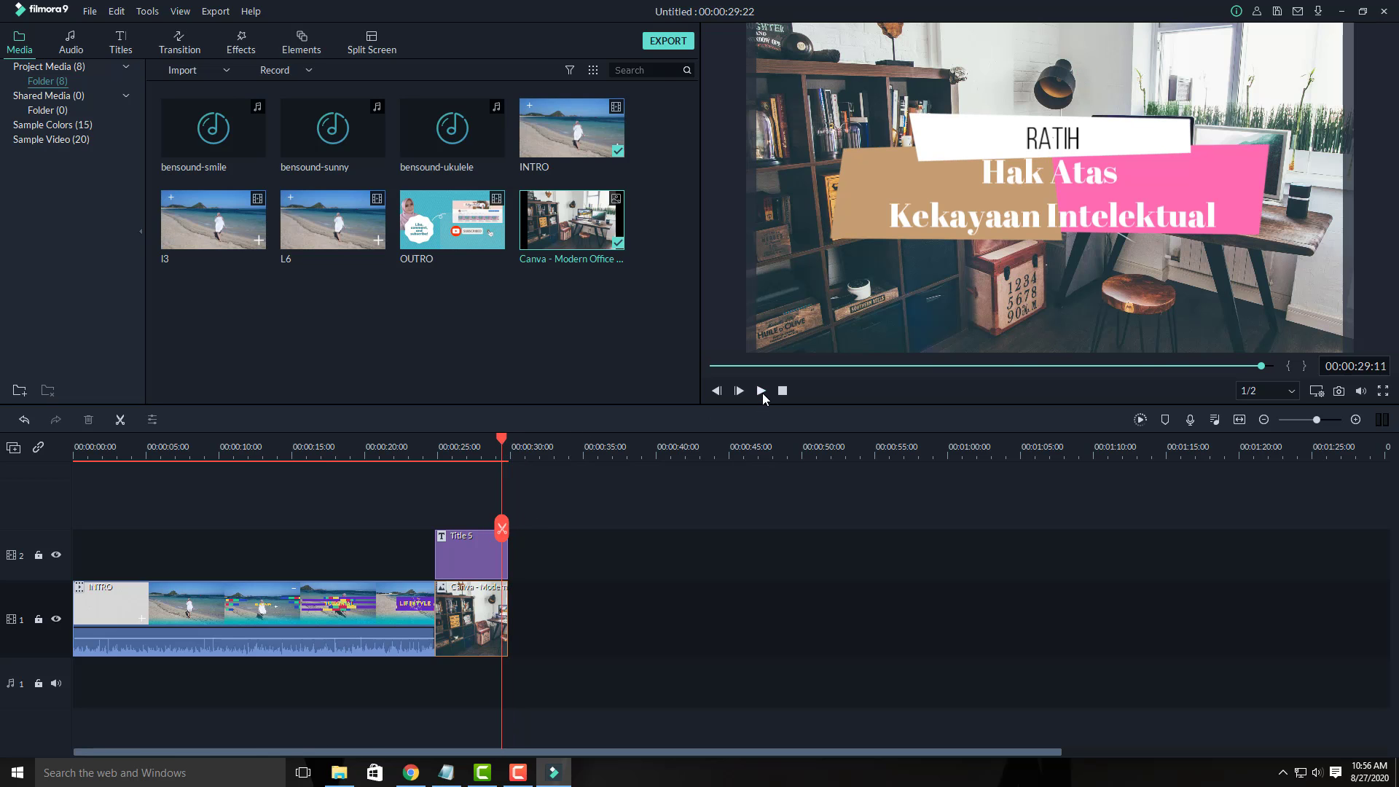
pyautogui.click(762, 391)
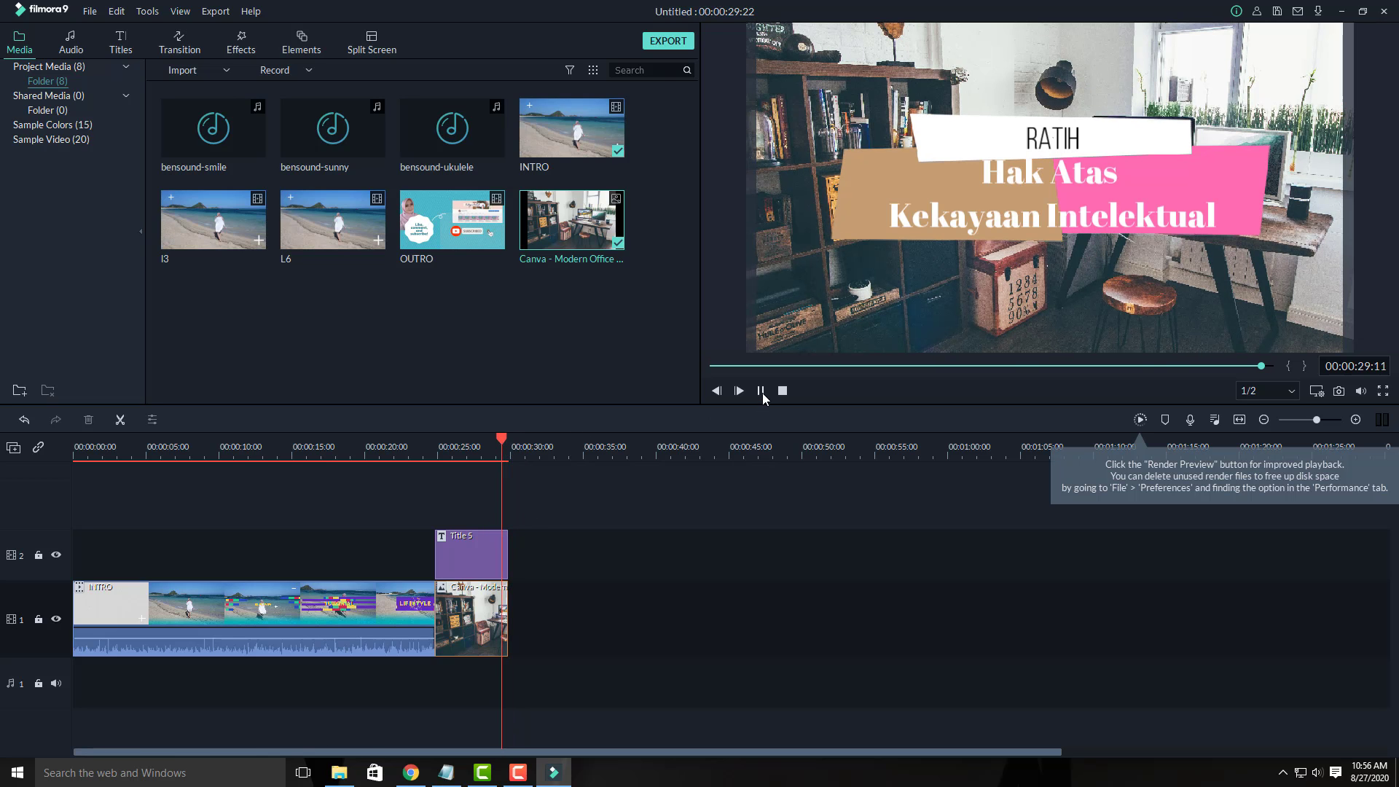
# - Move the Title 5 clip to video track 3 above the desk picture and delete the gap after INTRO on track 1
pyautogui.click(219, 227)
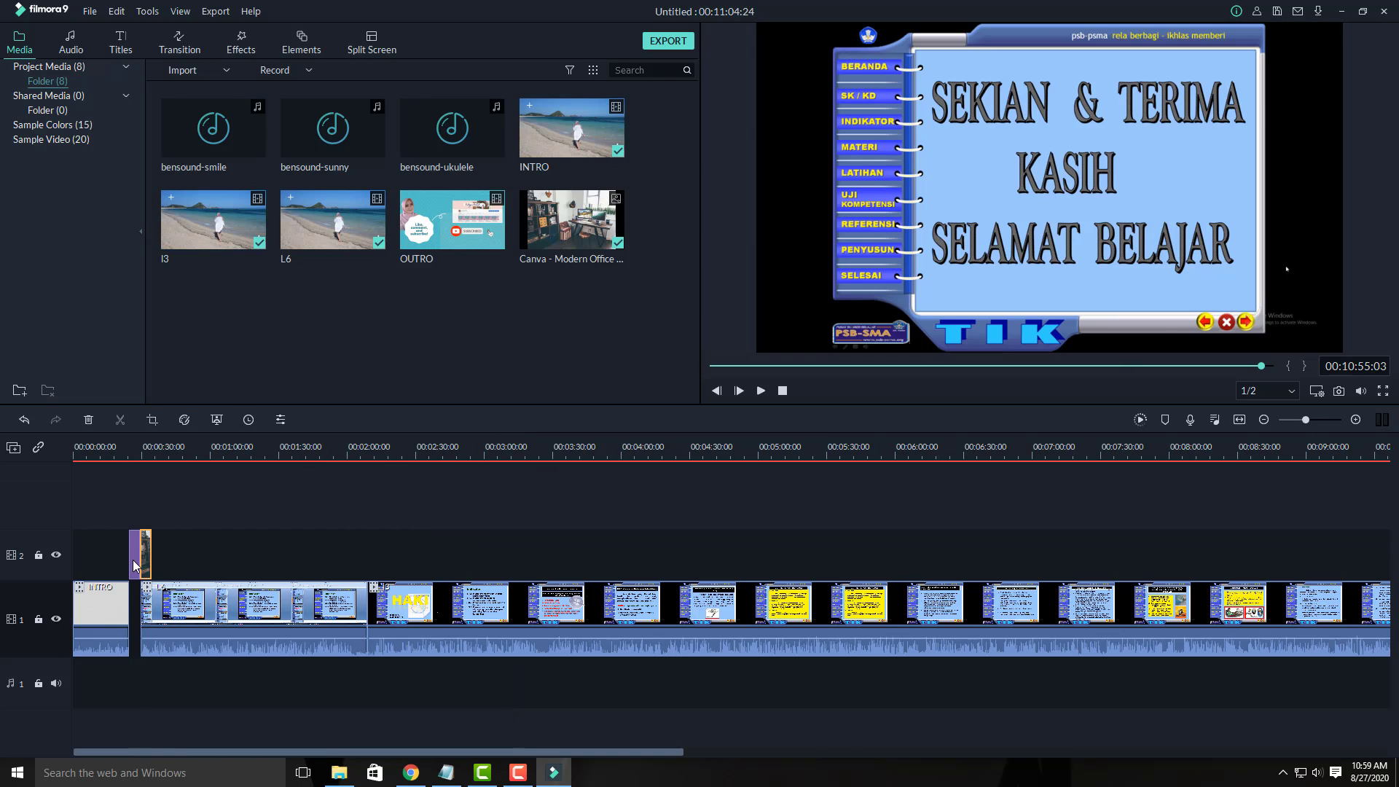
pyautogui.moveTo(136, 563); pyautogui.dragTo(148, 510)
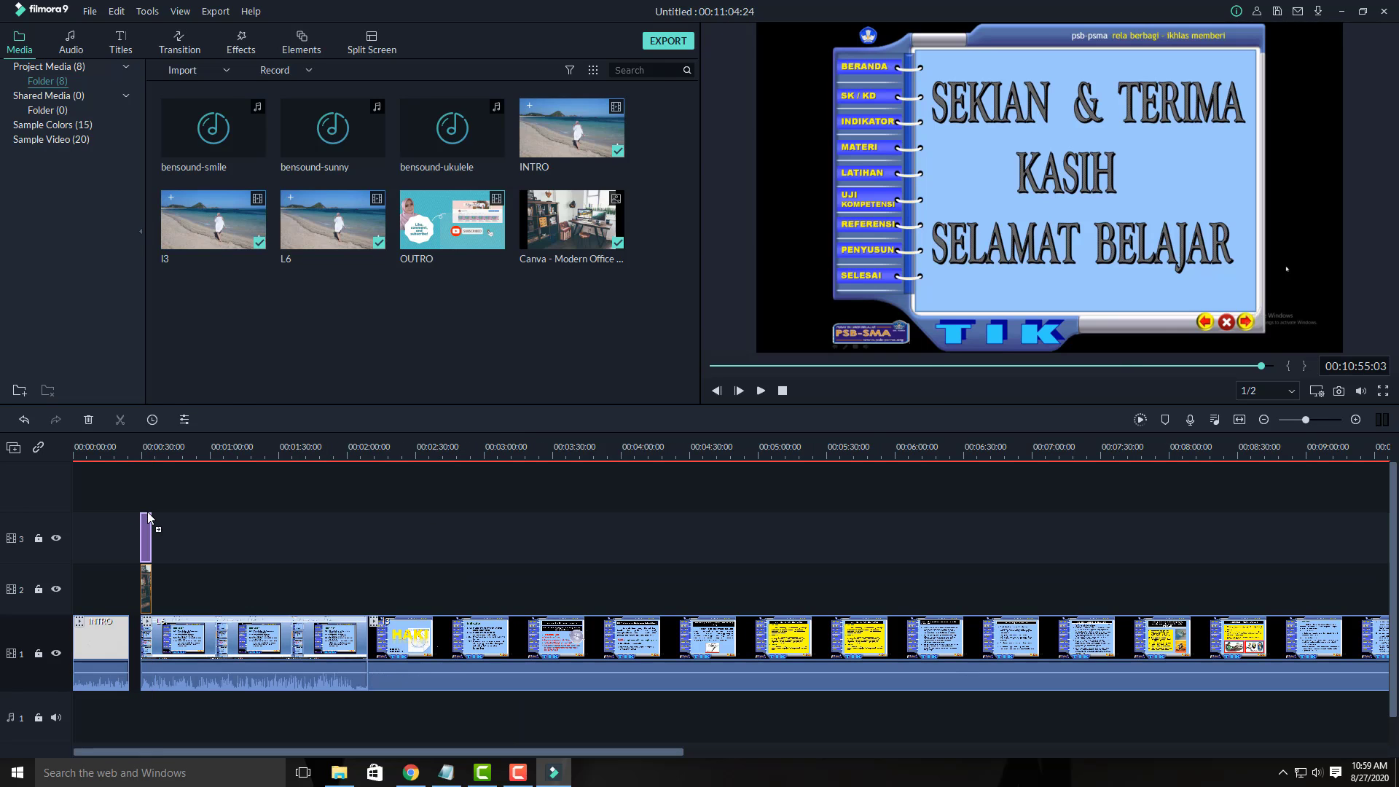
pyautogui.click(138, 647)
pyautogui.press('Delete')
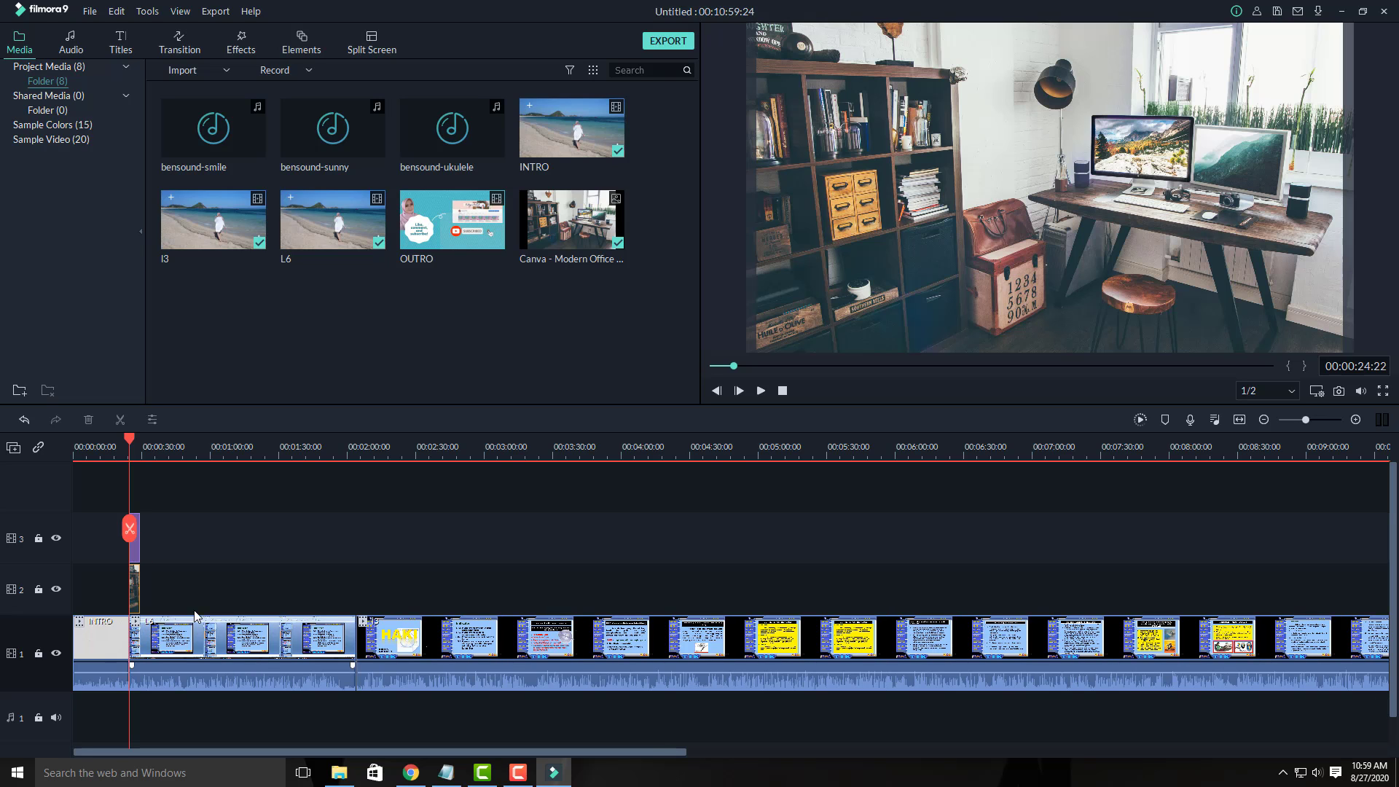
# - Extend the desk picture on track 2 and the Title 5 clip on track 3 to the end of the L6 clip
pyautogui.click(135, 591)
pyautogui.moveTo(138, 592); pyautogui.dragTo(356, 585)
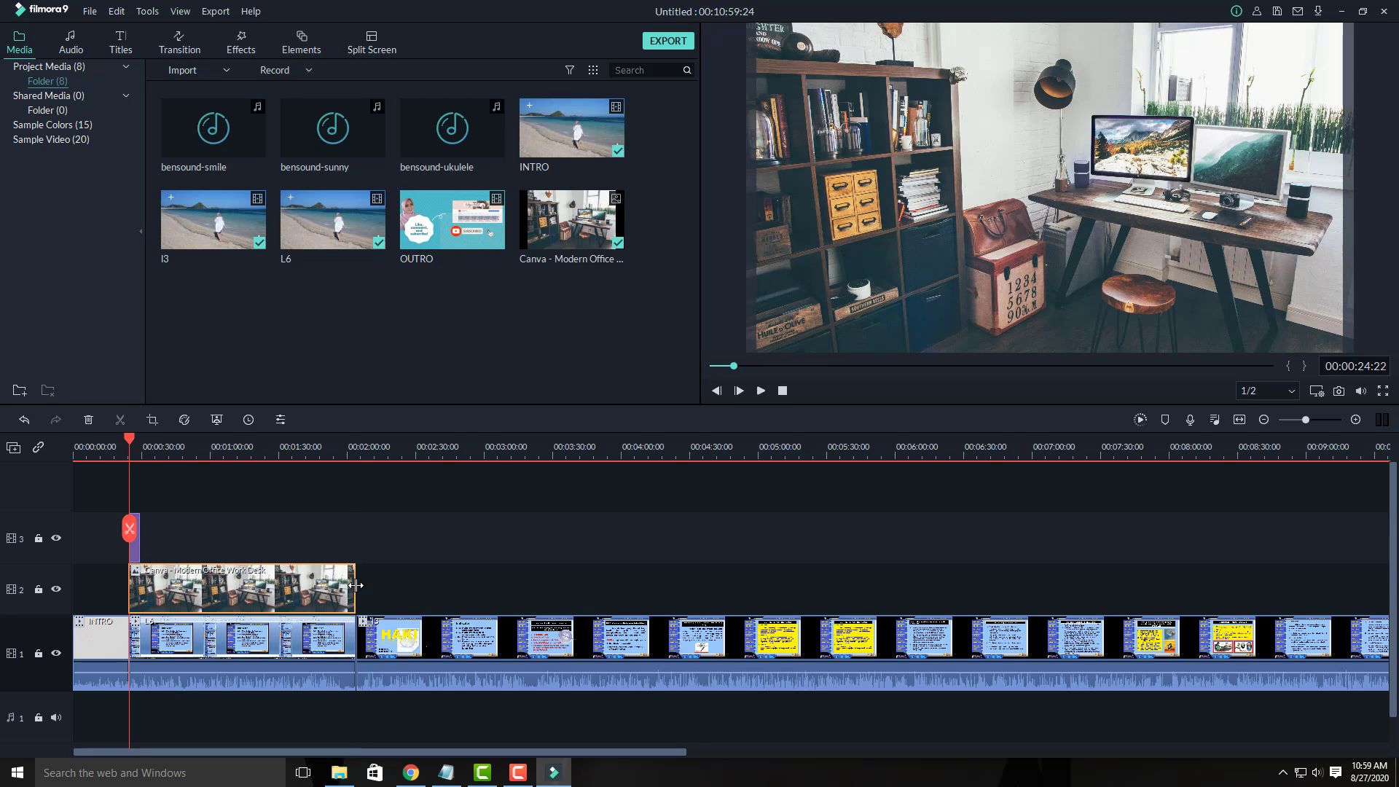
pyautogui.click(137, 544)
pyautogui.moveTo(139, 541); pyautogui.dragTo(357, 543)
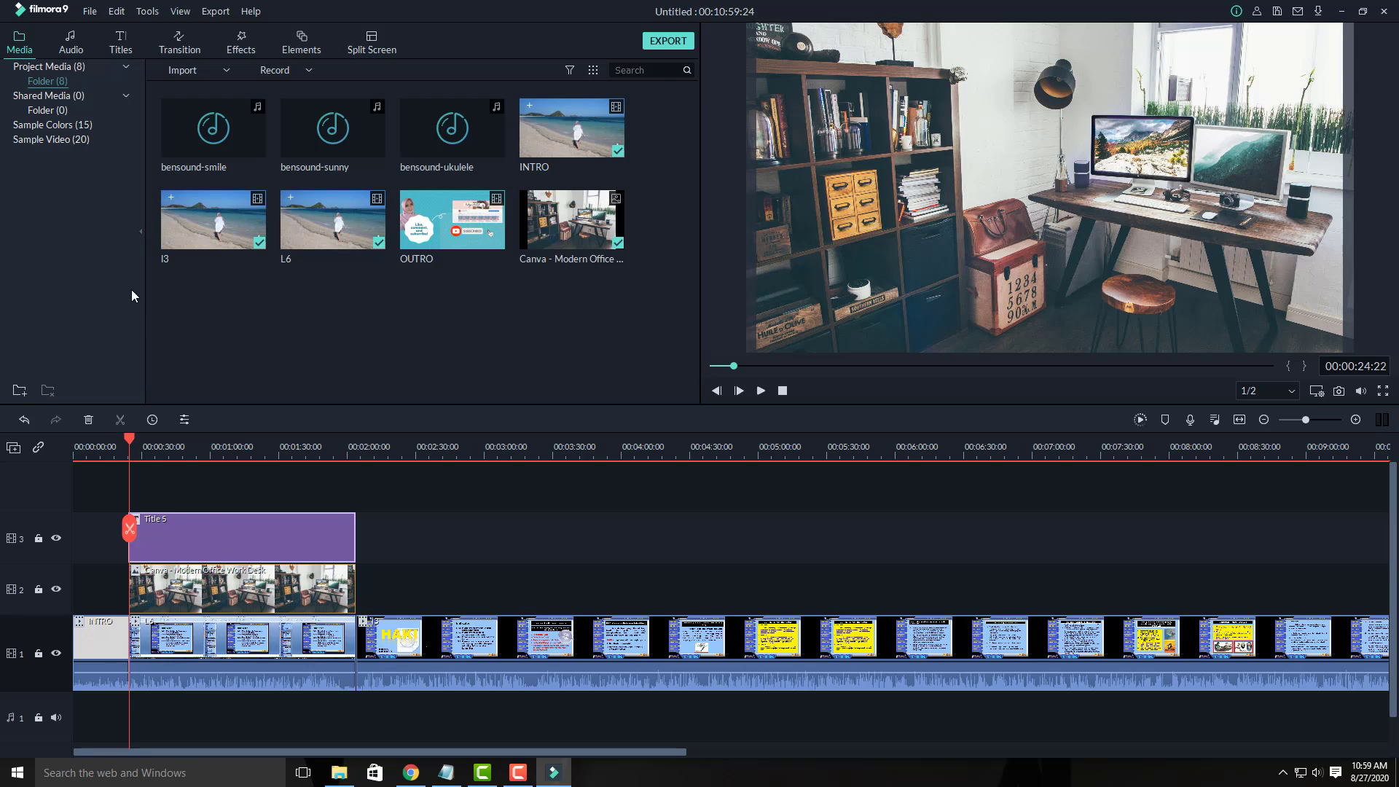
# - Import the inkscape folder from Pictures into the project media
pyautogui.click(184, 72)
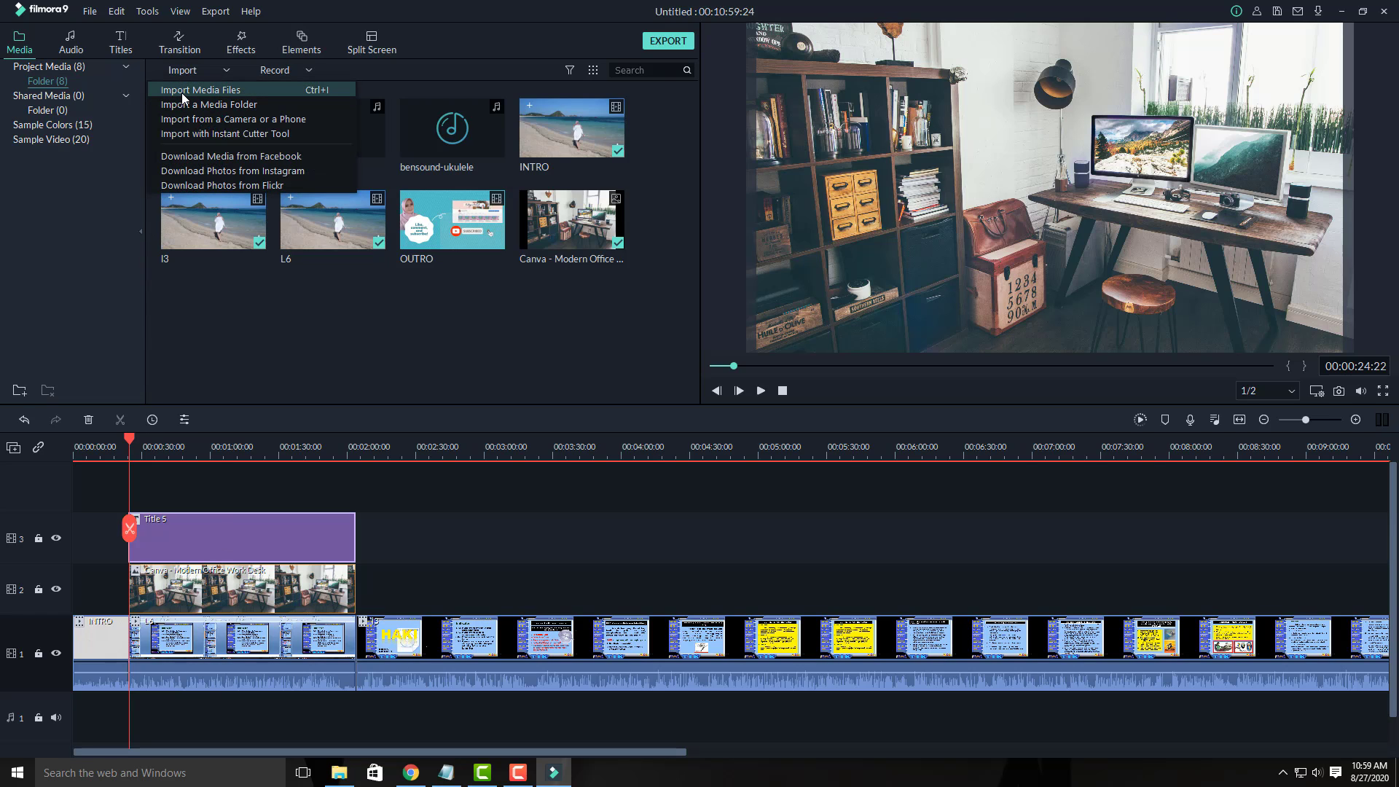
pyautogui.click(176, 107)
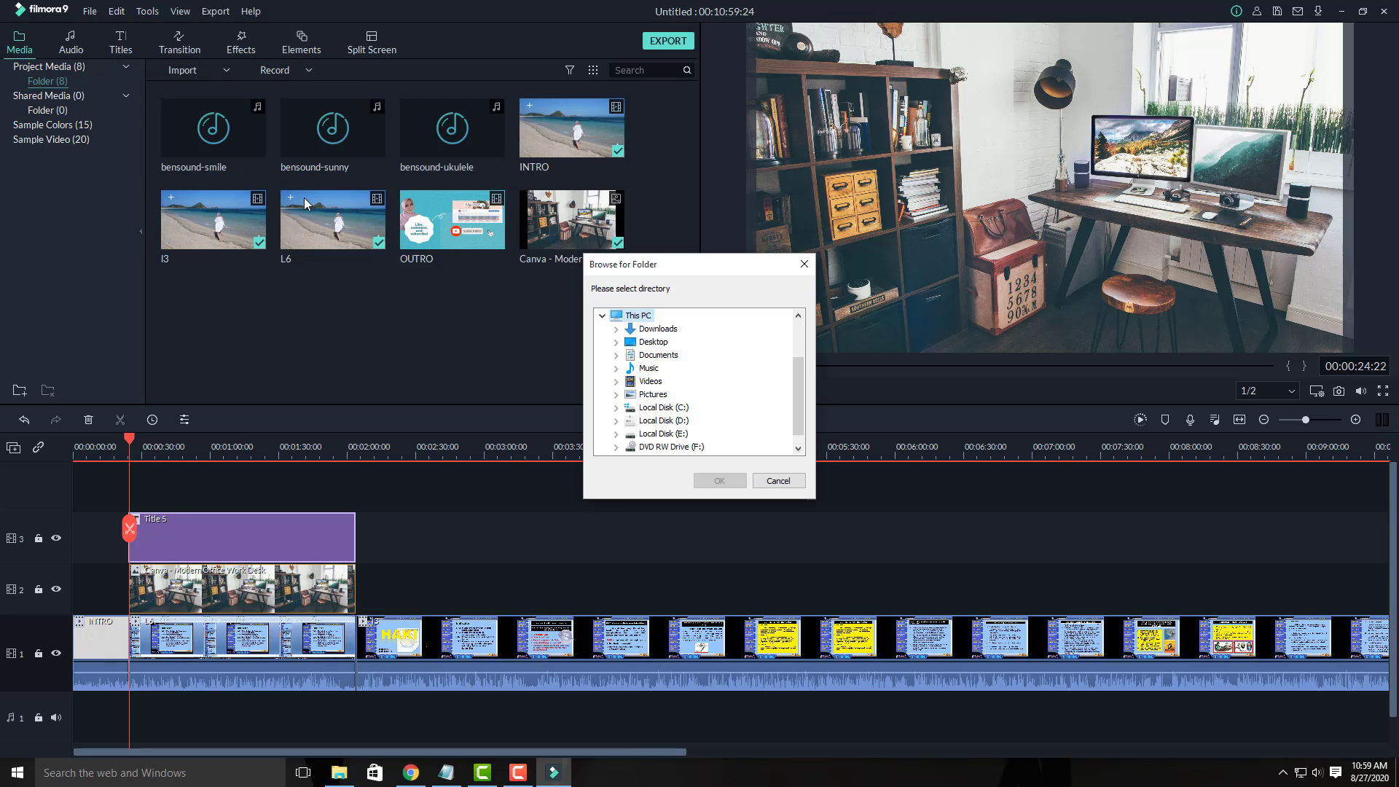
pyautogui.doubleClick(652, 394)
pyautogui.click(663, 434)
pyautogui.click(665, 422)
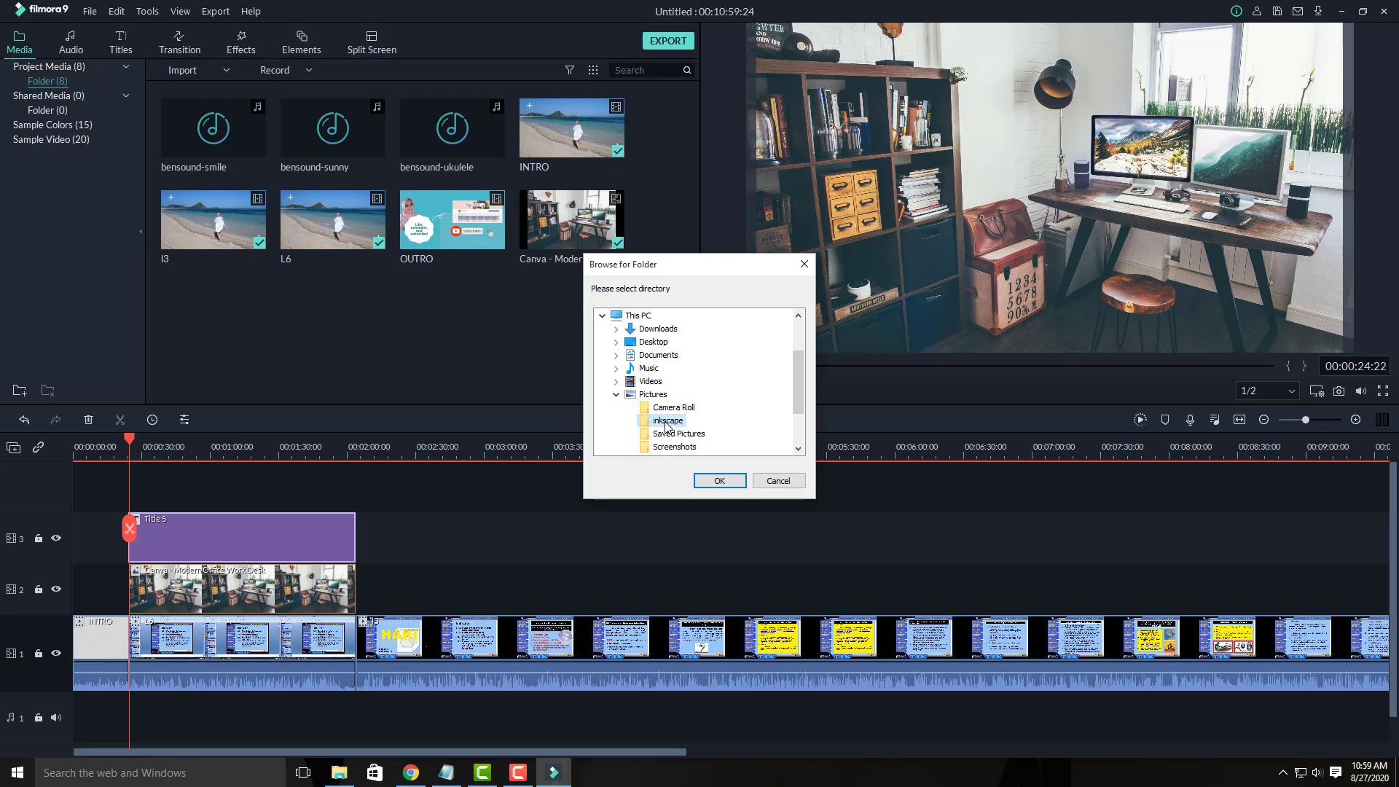
pyautogui.click(703, 481)
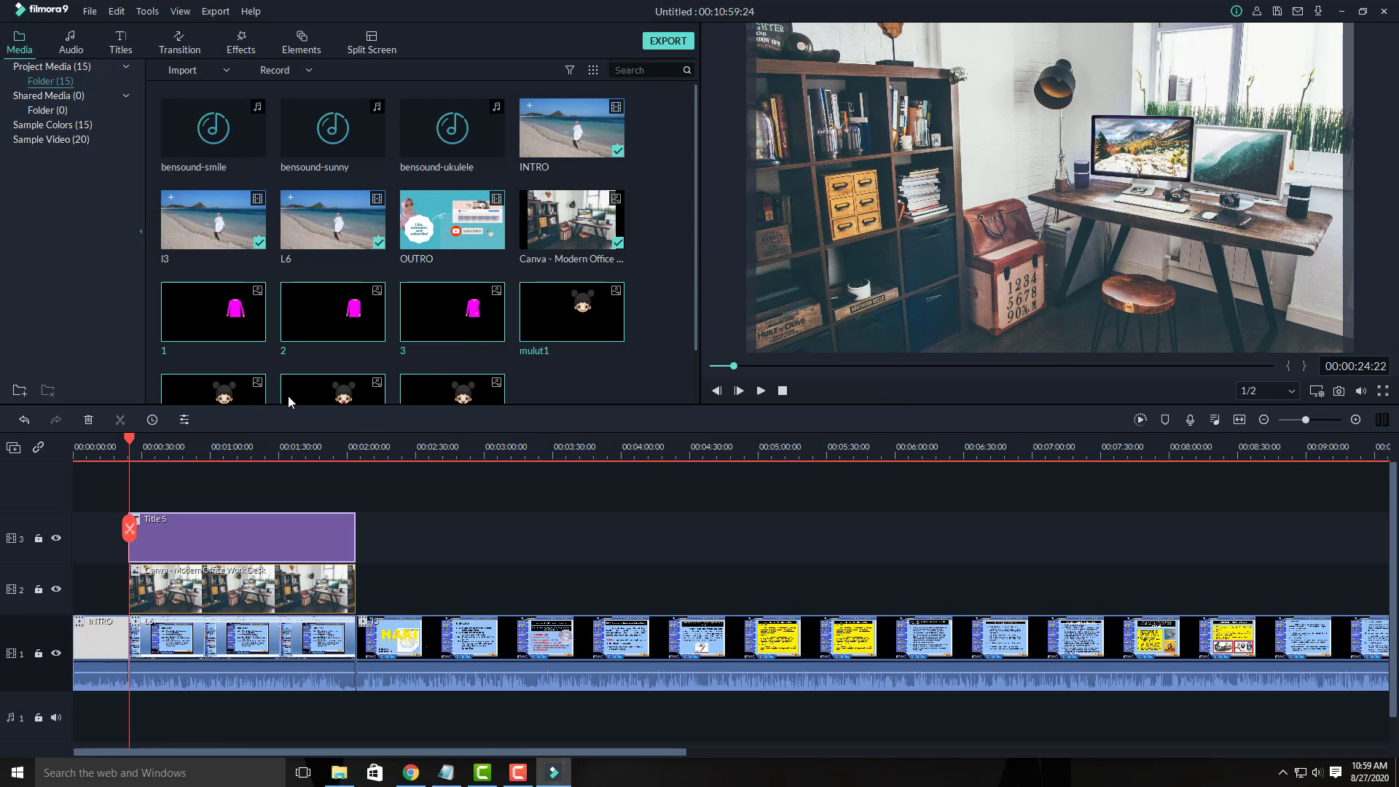
# - Import the PNG images 1, 3 and rect1025 from Local Disk (D:) into the project media
pyautogui.click(169, 70)
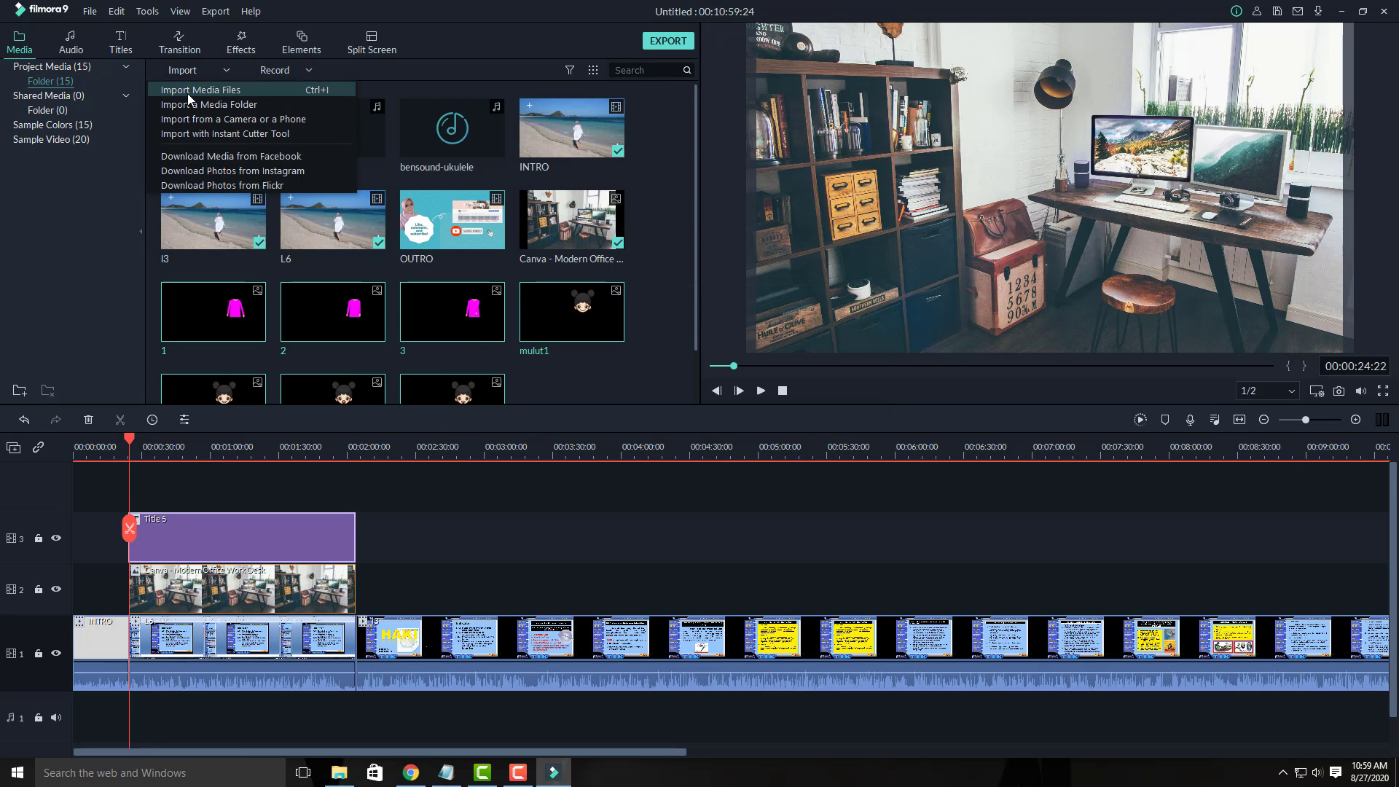
pyautogui.click(187, 93)
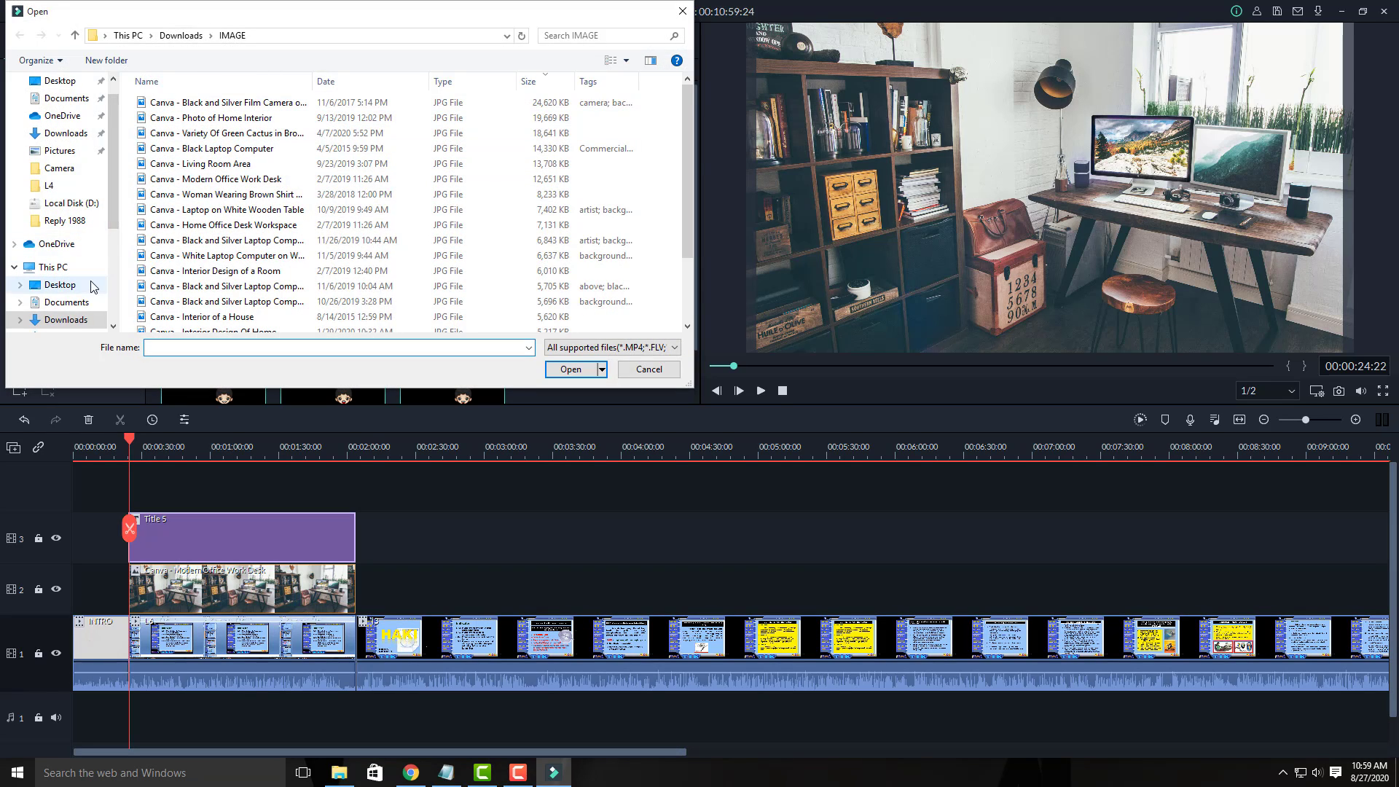
pyautogui.scroll(2, 86, 293)
pyautogui.scroll(-2, 86, 293)
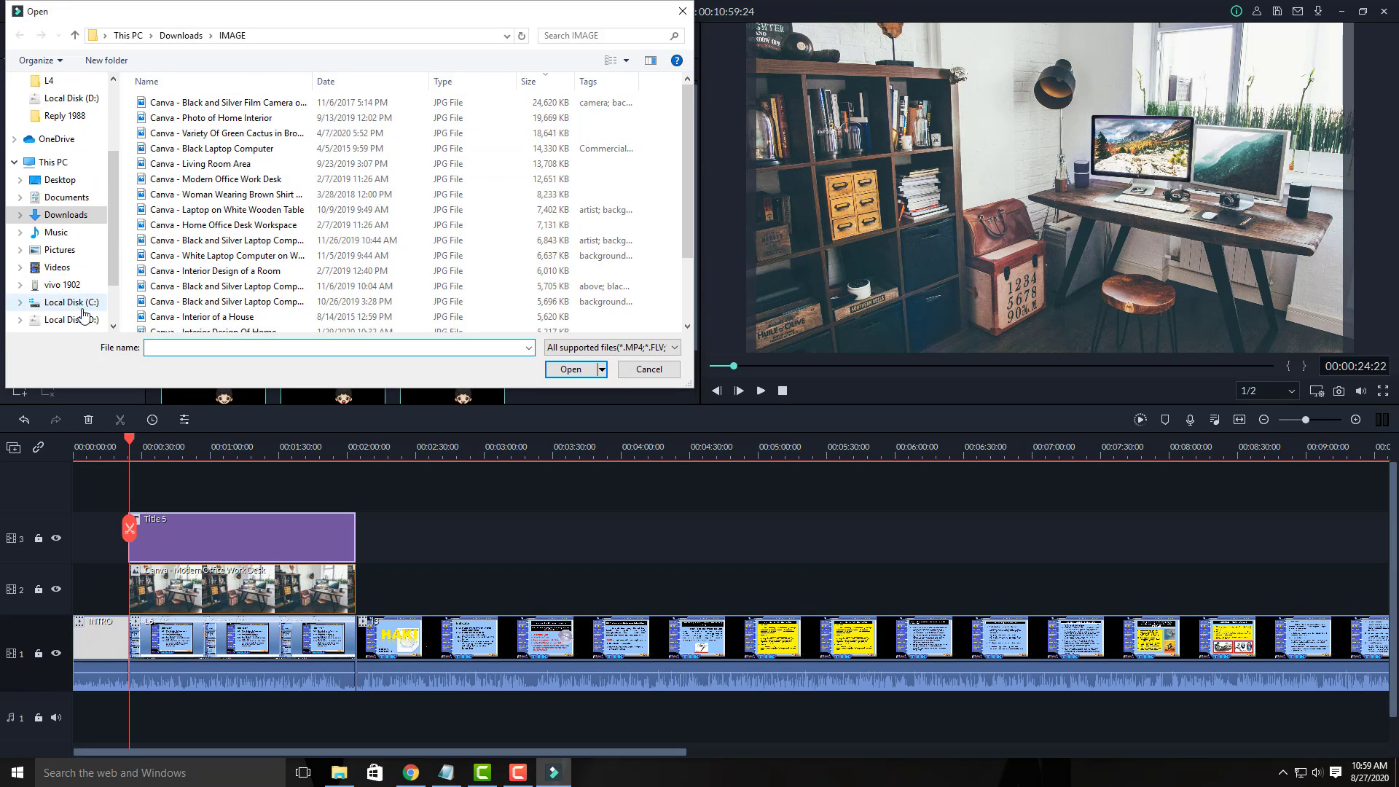
pyautogui.click(71, 319)
pyautogui.scroll(-2, 218, 248)
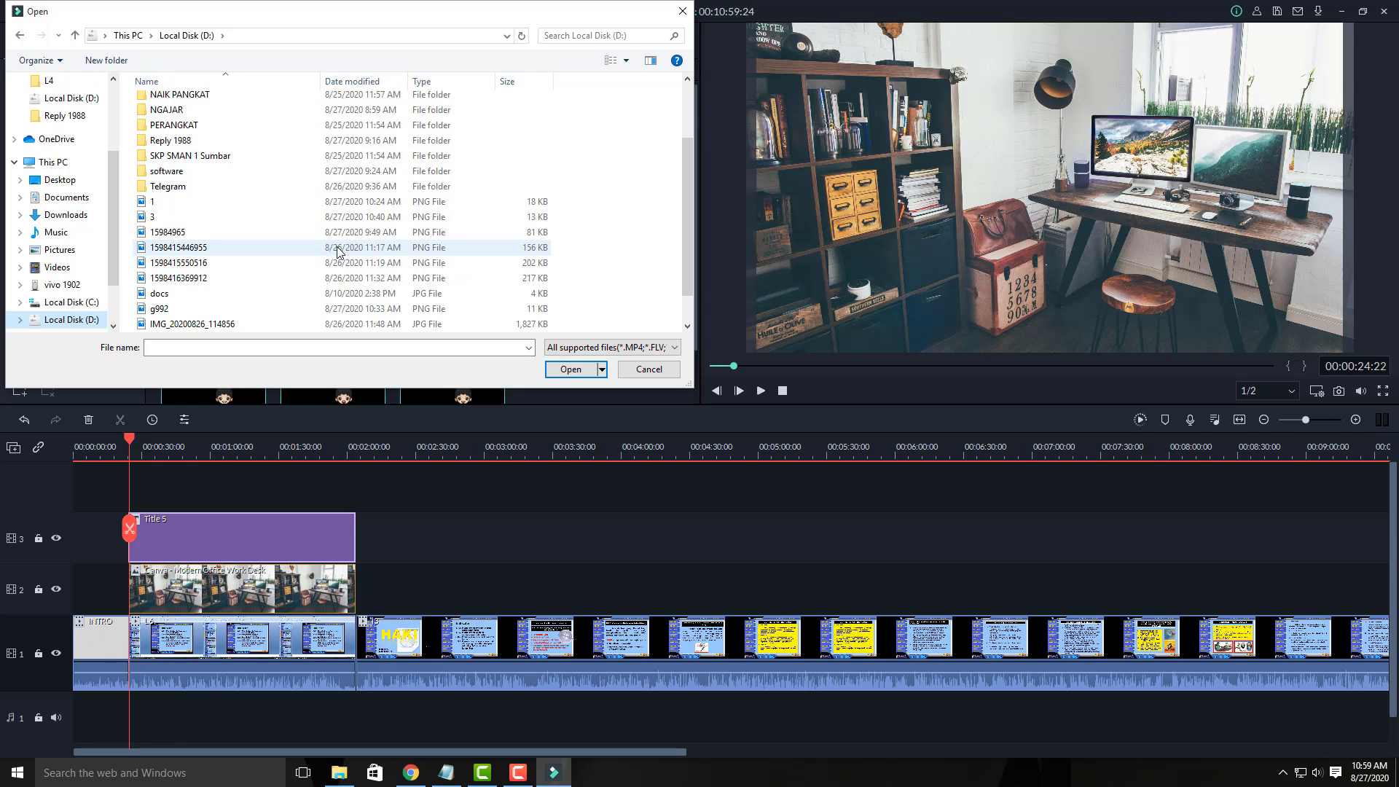
pyautogui.scroll(-1, 339, 255)
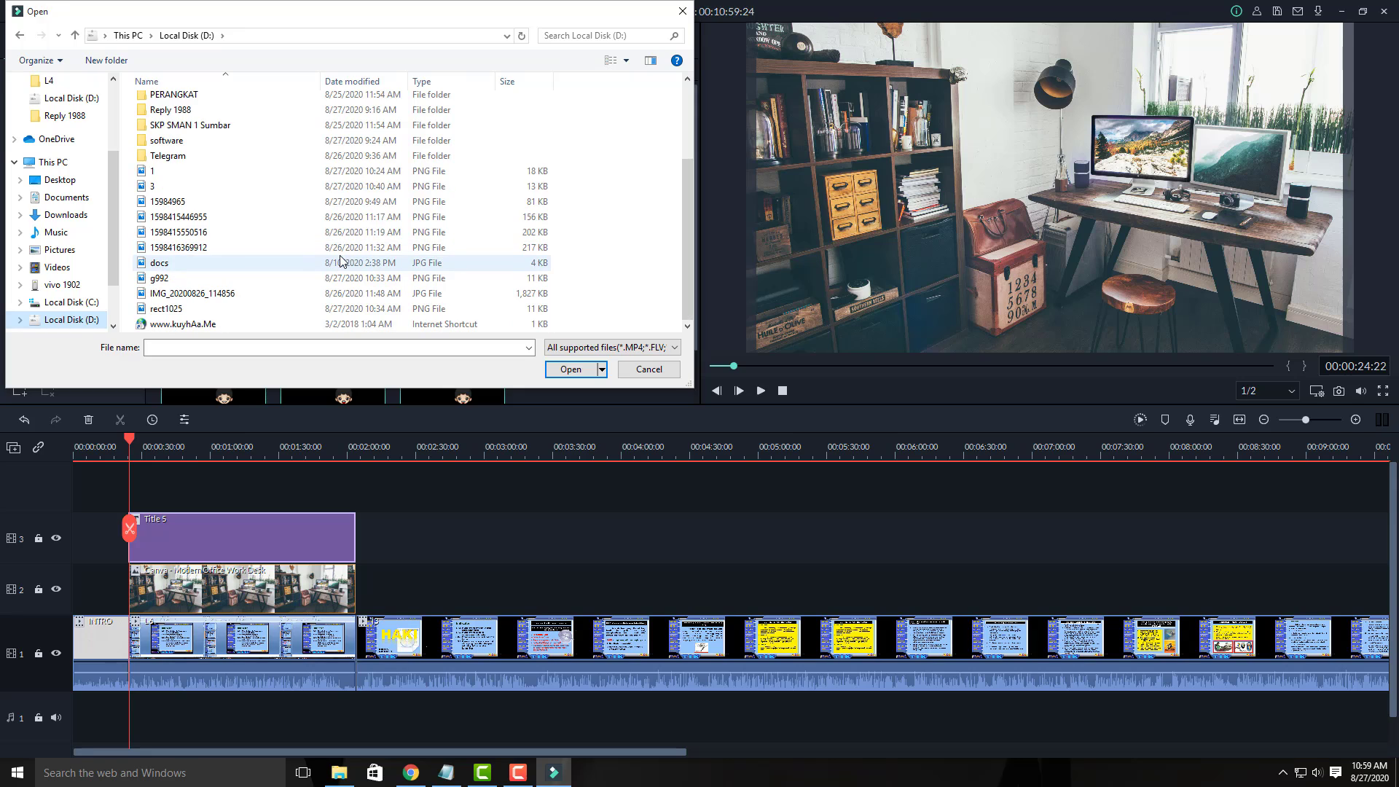
pyautogui.click(321, 172)
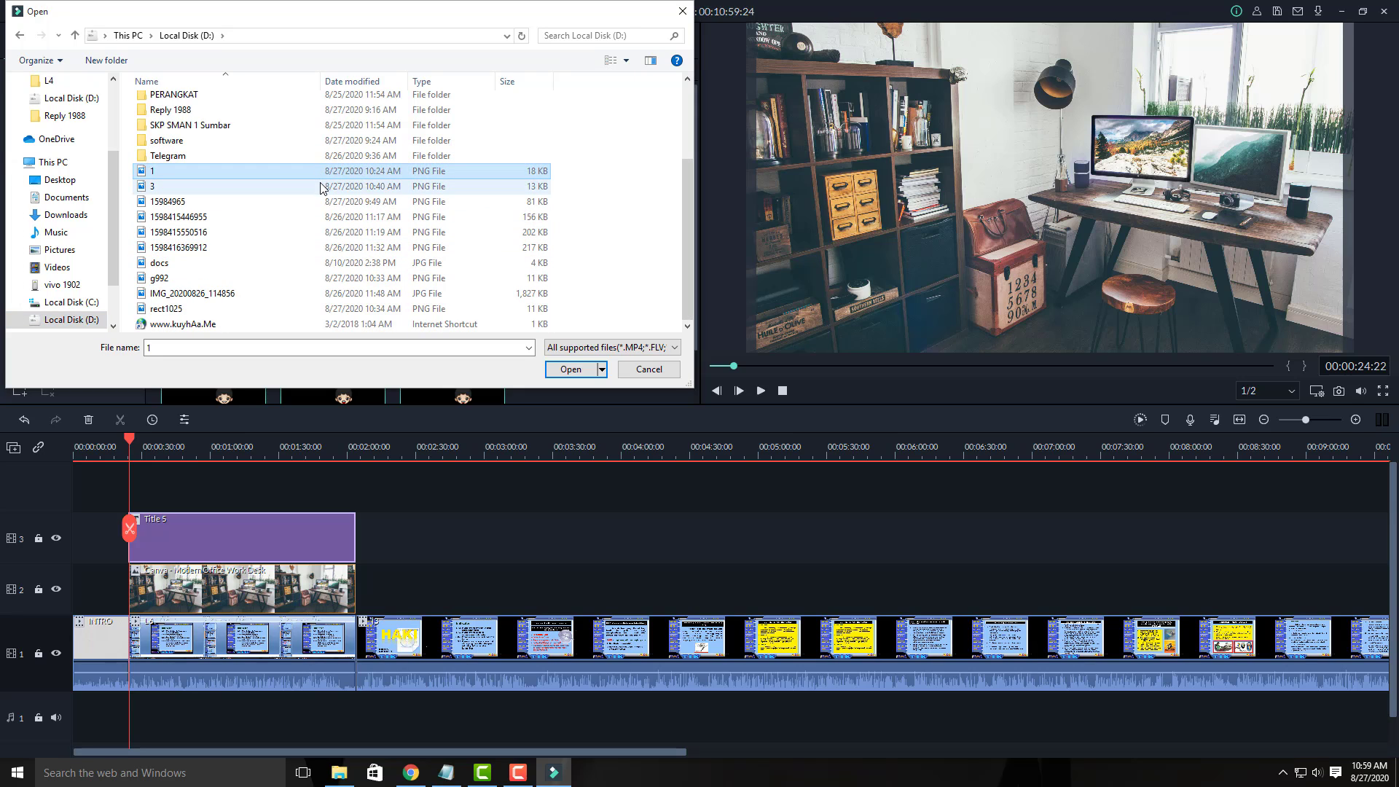
pyautogui.keyDown('ctrl'); pyautogui.click(320, 188); pyautogui.keyUp('ctrl')
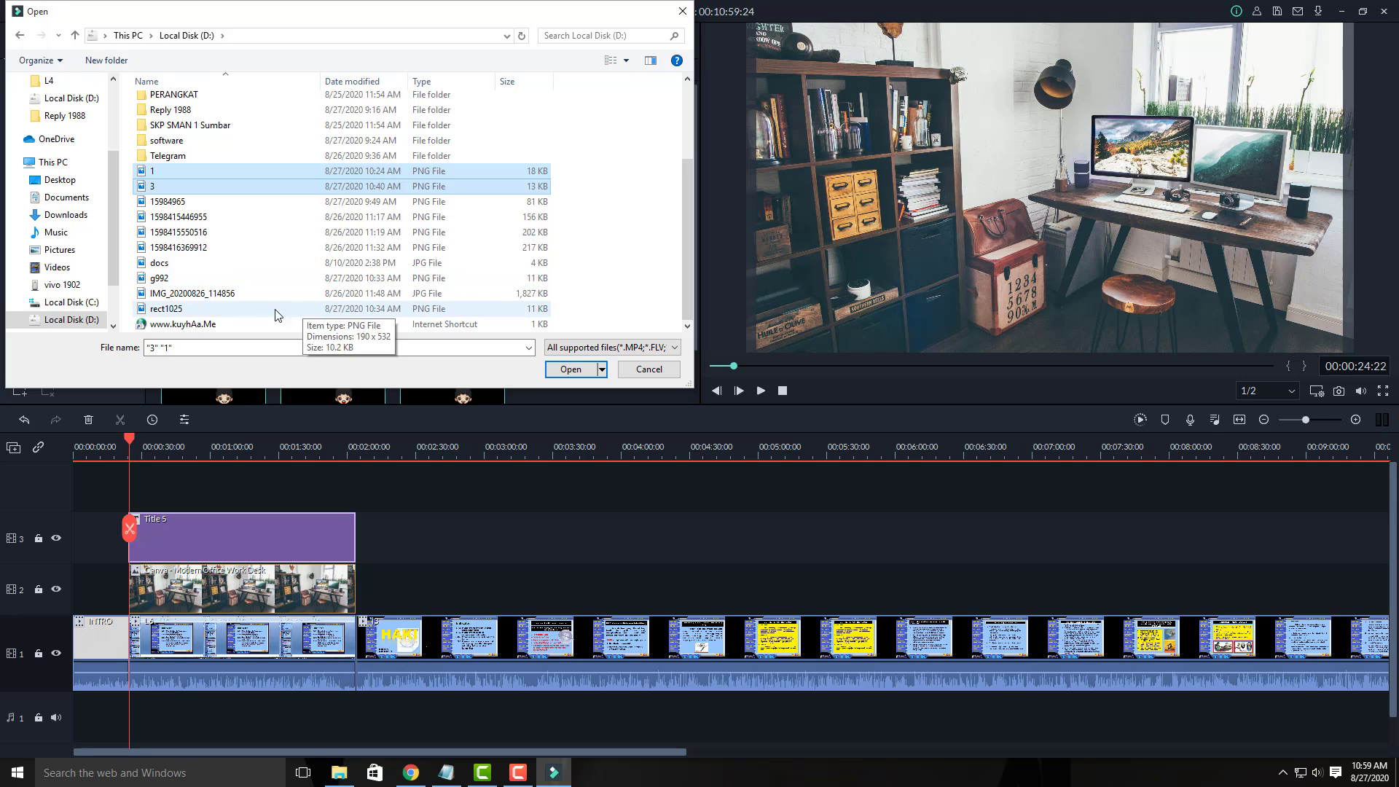
pyautogui.keyDown('ctrl'); pyautogui.click(257, 308); pyautogui.keyUp('ctrl')
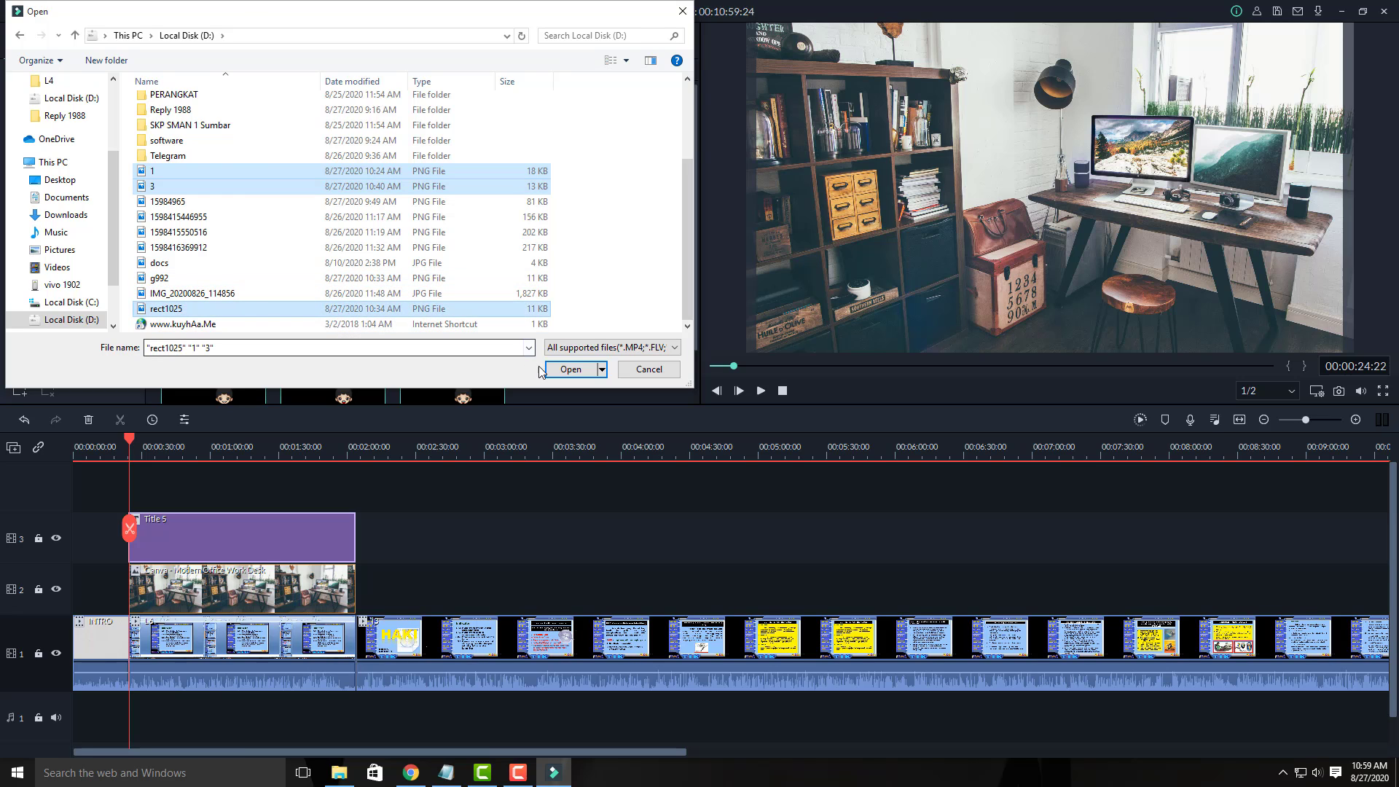
pyautogui.click(562, 371)
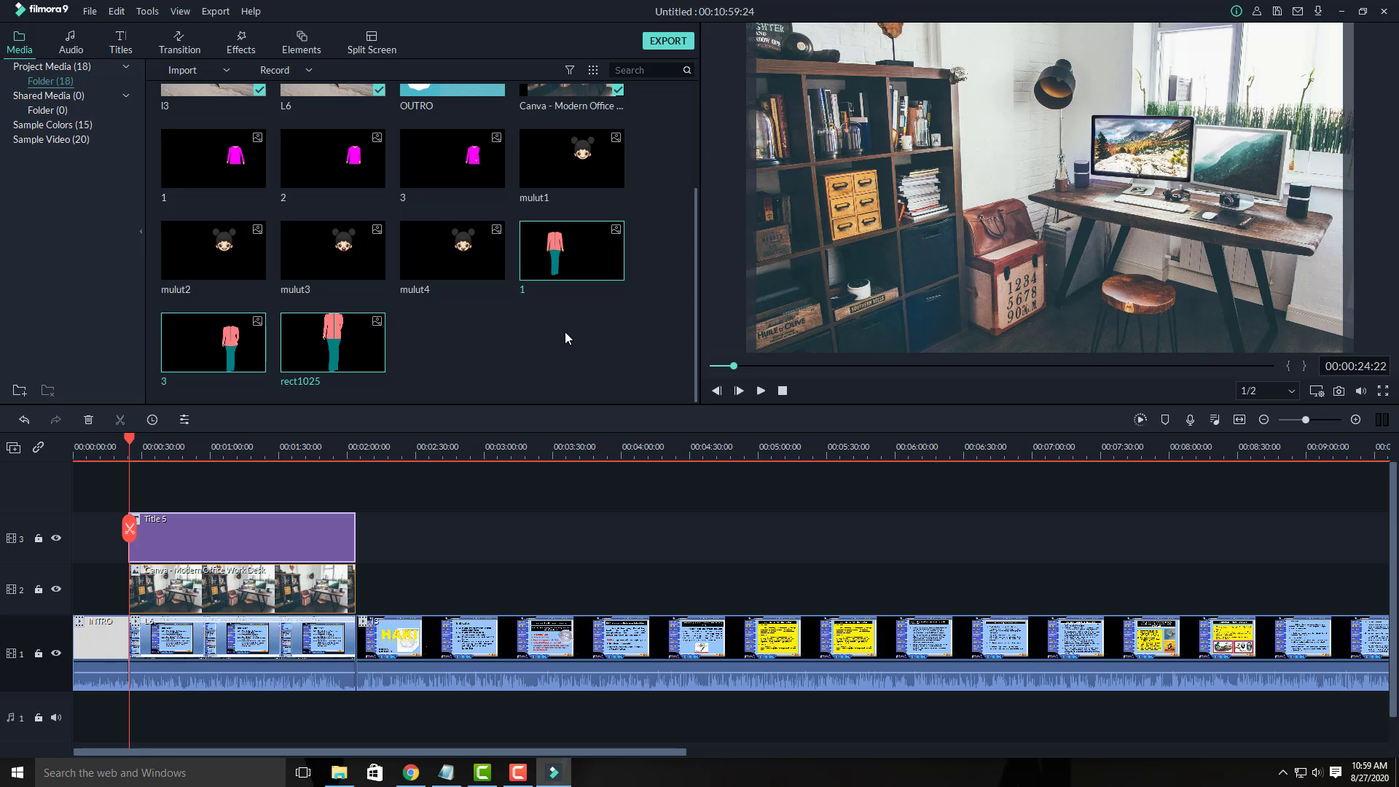
# - Add the pink-shirt body image 1 to video track 4 above Title 5 and copy the four mouth clips on track 5
pyautogui.moveTo(570, 253)
pyautogui.moveTo(570, 254); pyautogui.dragTo(137, 488)
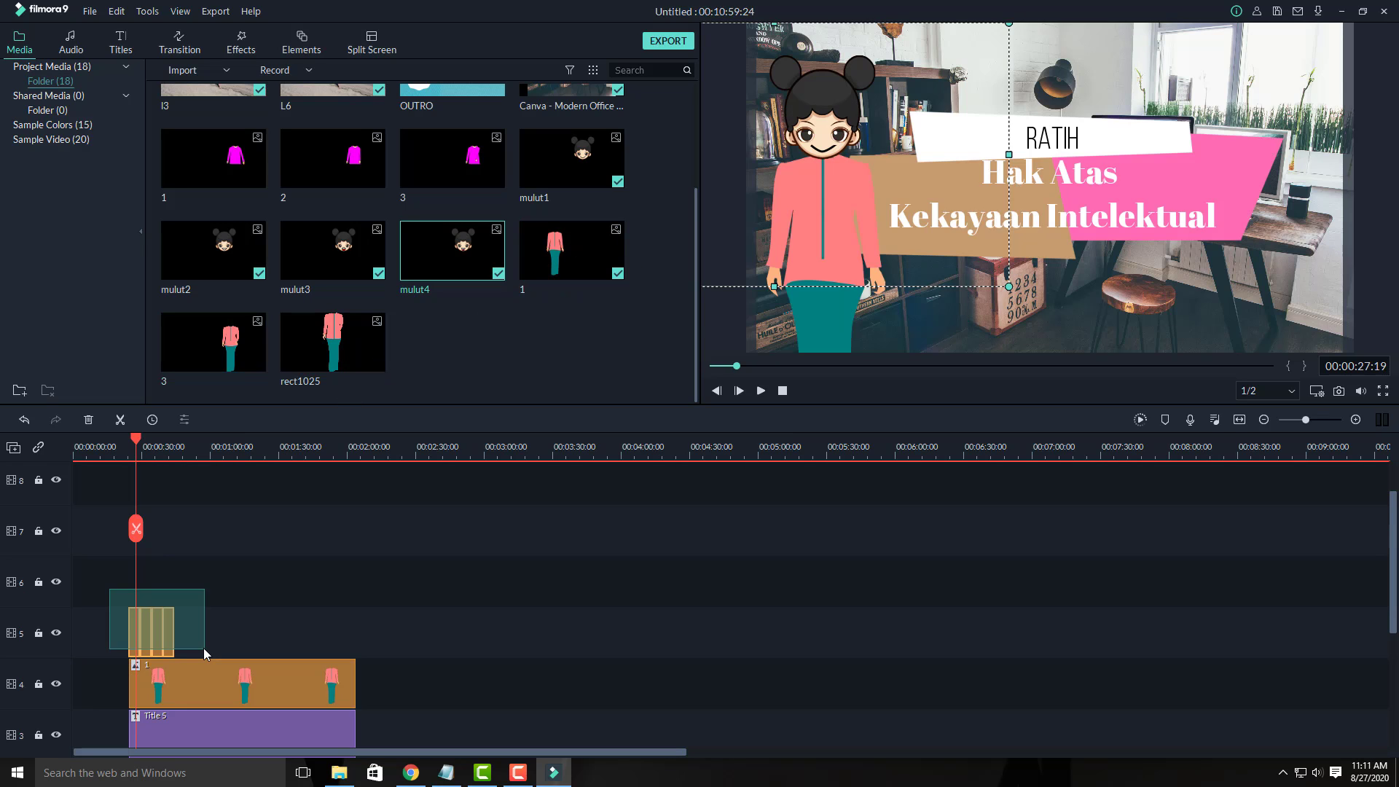
pyautogui.rightClick(169, 632)
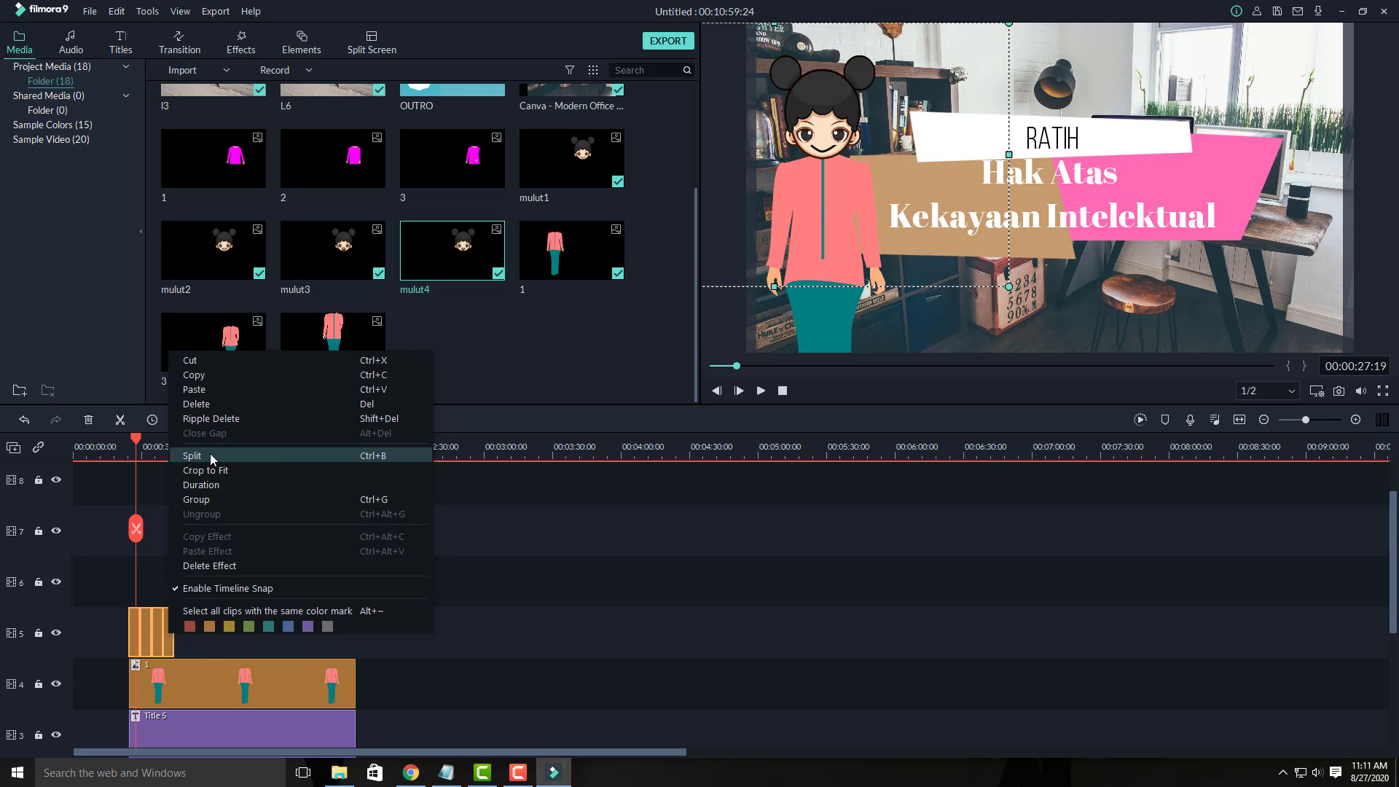
pyautogui.click(213, 377)
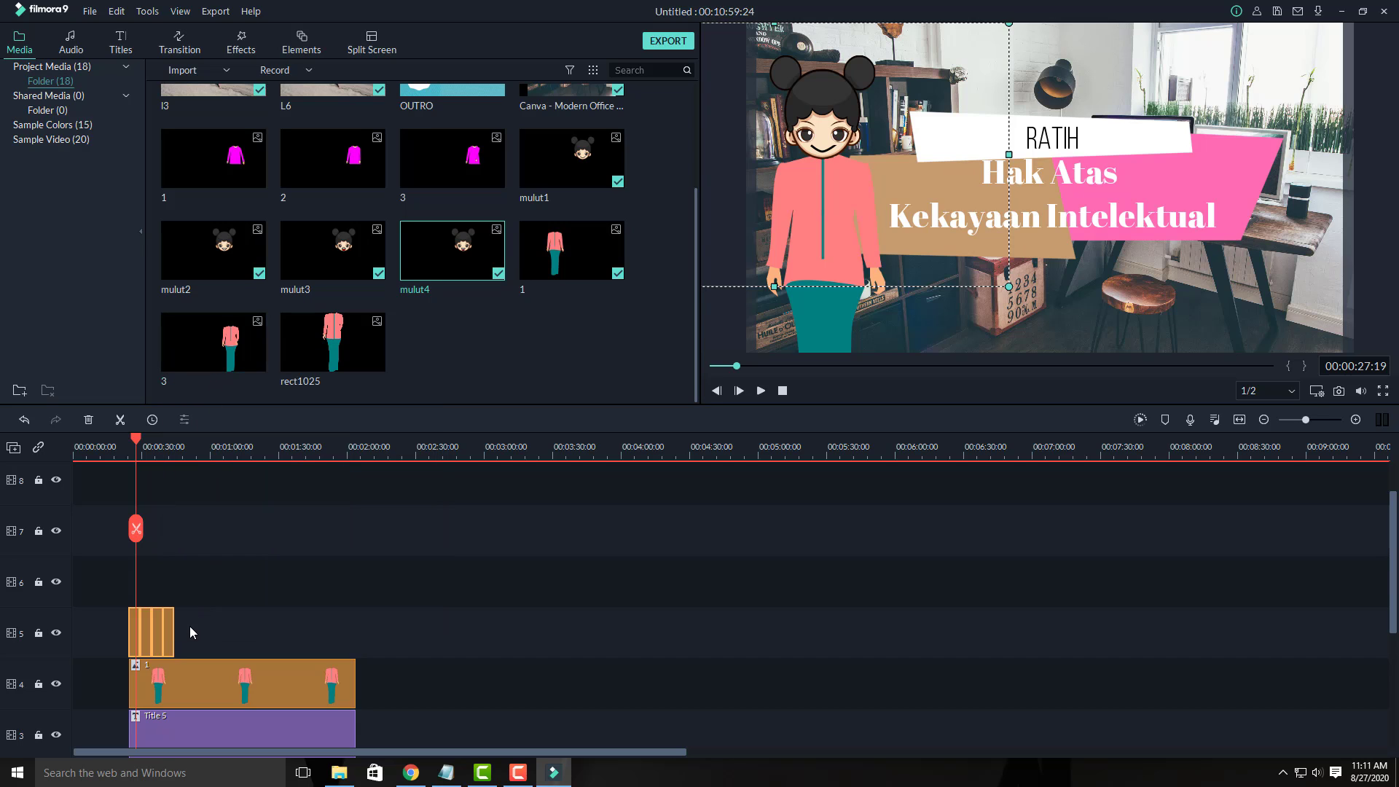
# - Try to paste the copied mouth clips at 00:00:44:09 with all tracks unlocked, and undo the paste
pyautogui.rightClick(211, 625)
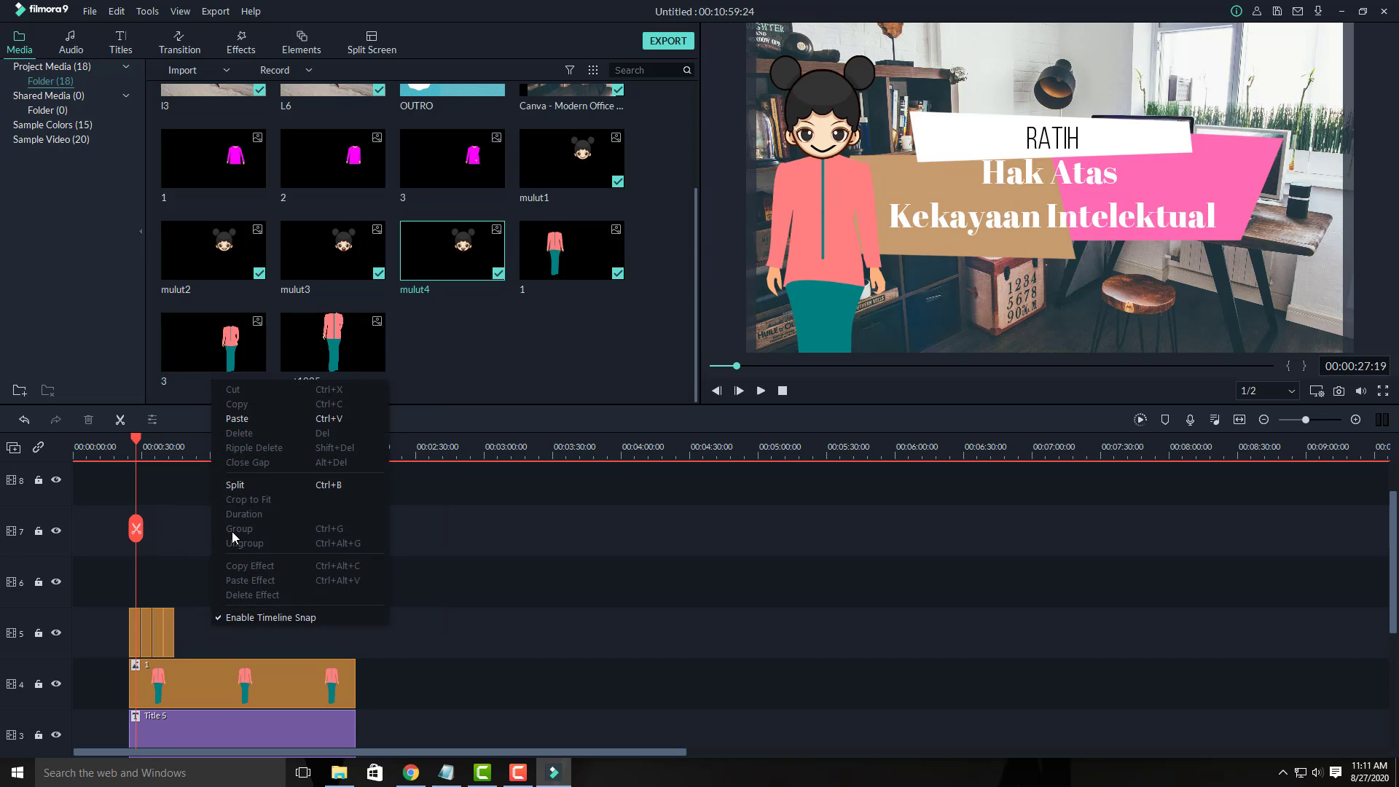
pyautogui.click(141, 442)
pyautogui.moveTo(138, 442); pyautogui.dragTo(176, 446)
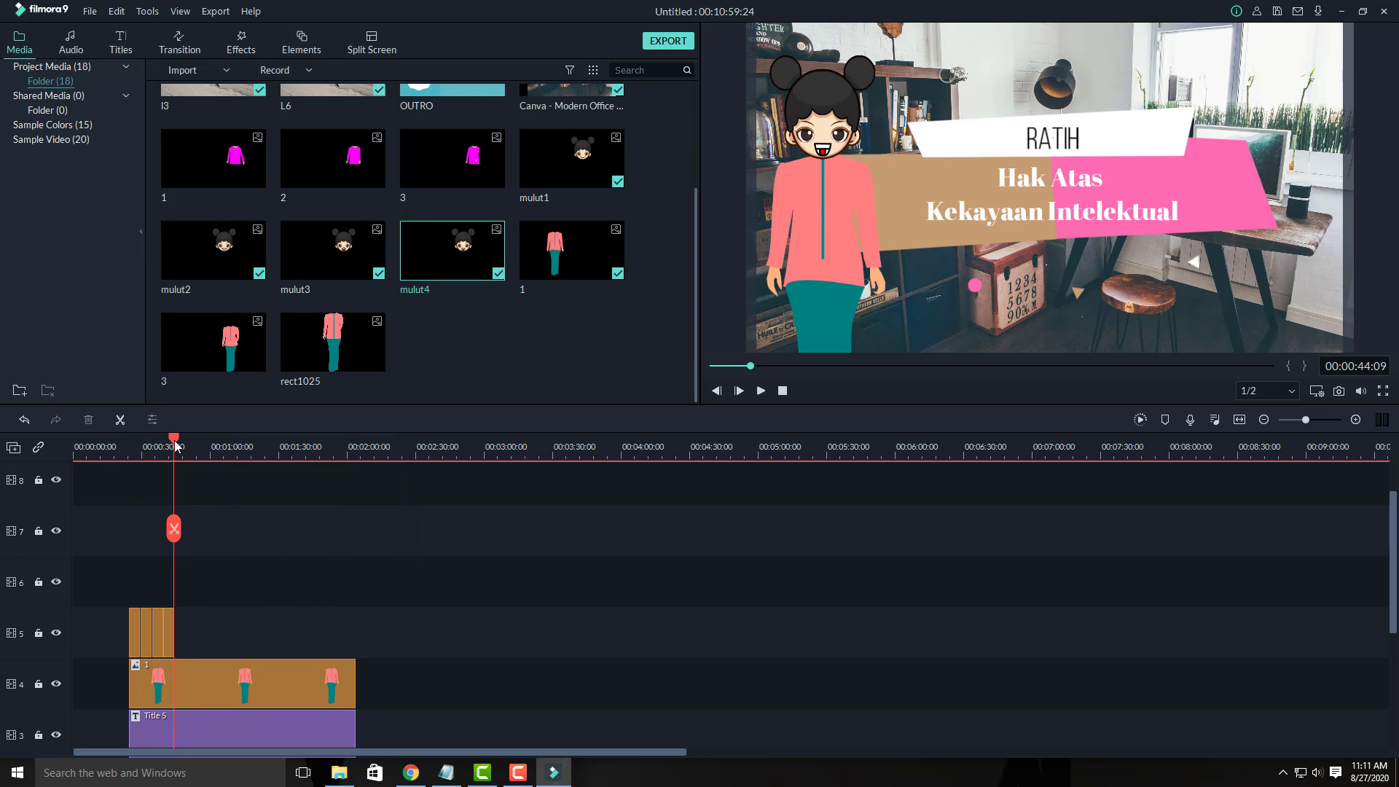
pyautogui.rightClick(215, 635)
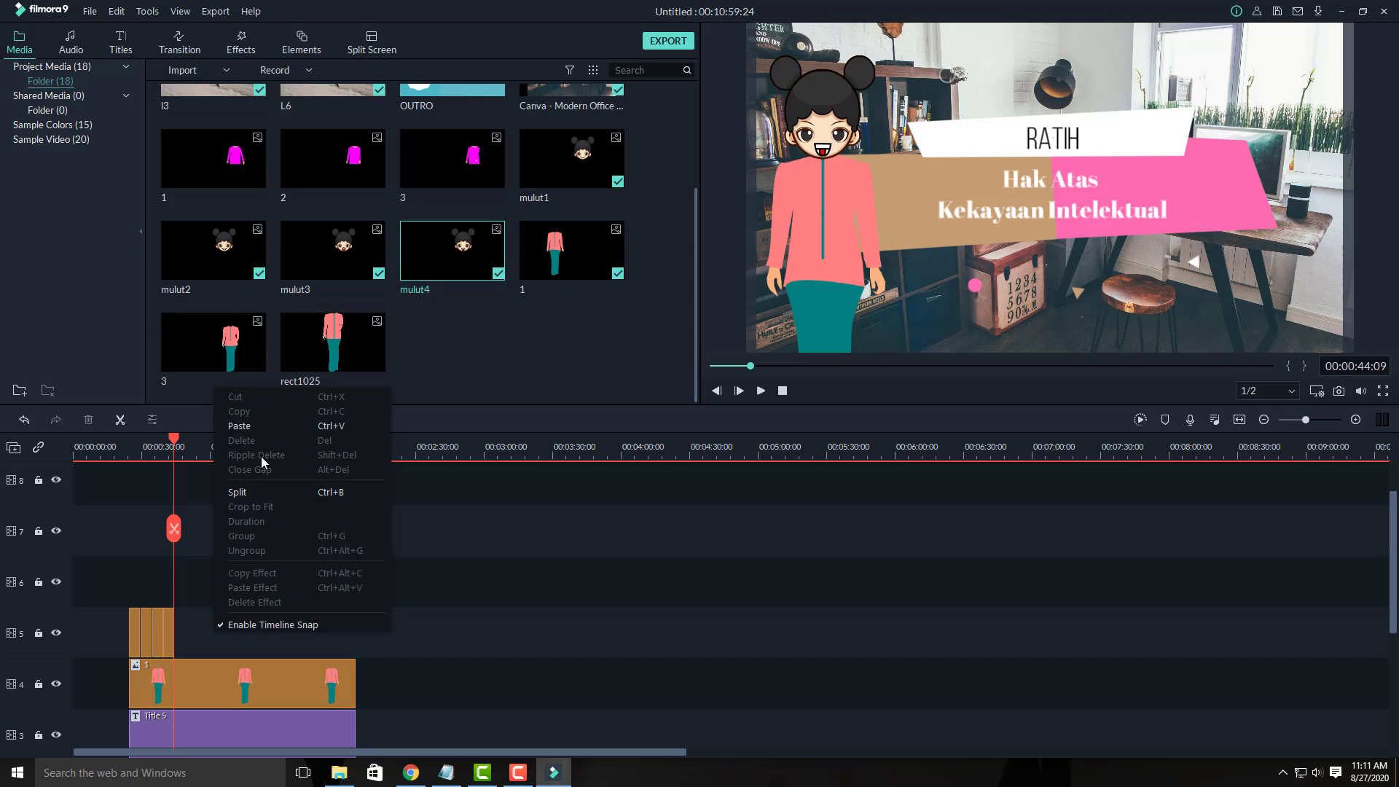
pyautogui.click(278, 427)
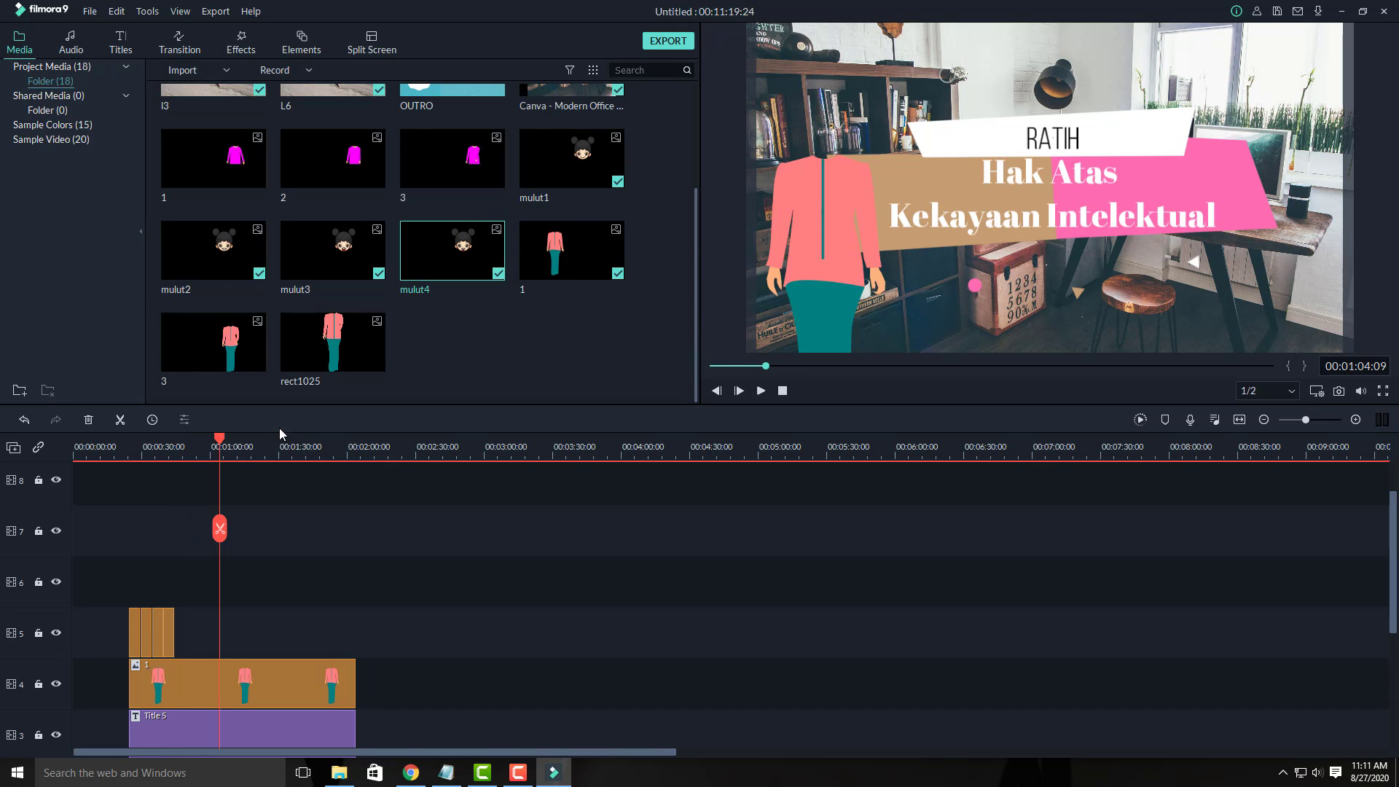
pyautogui.scroll(-5, 402, 672)
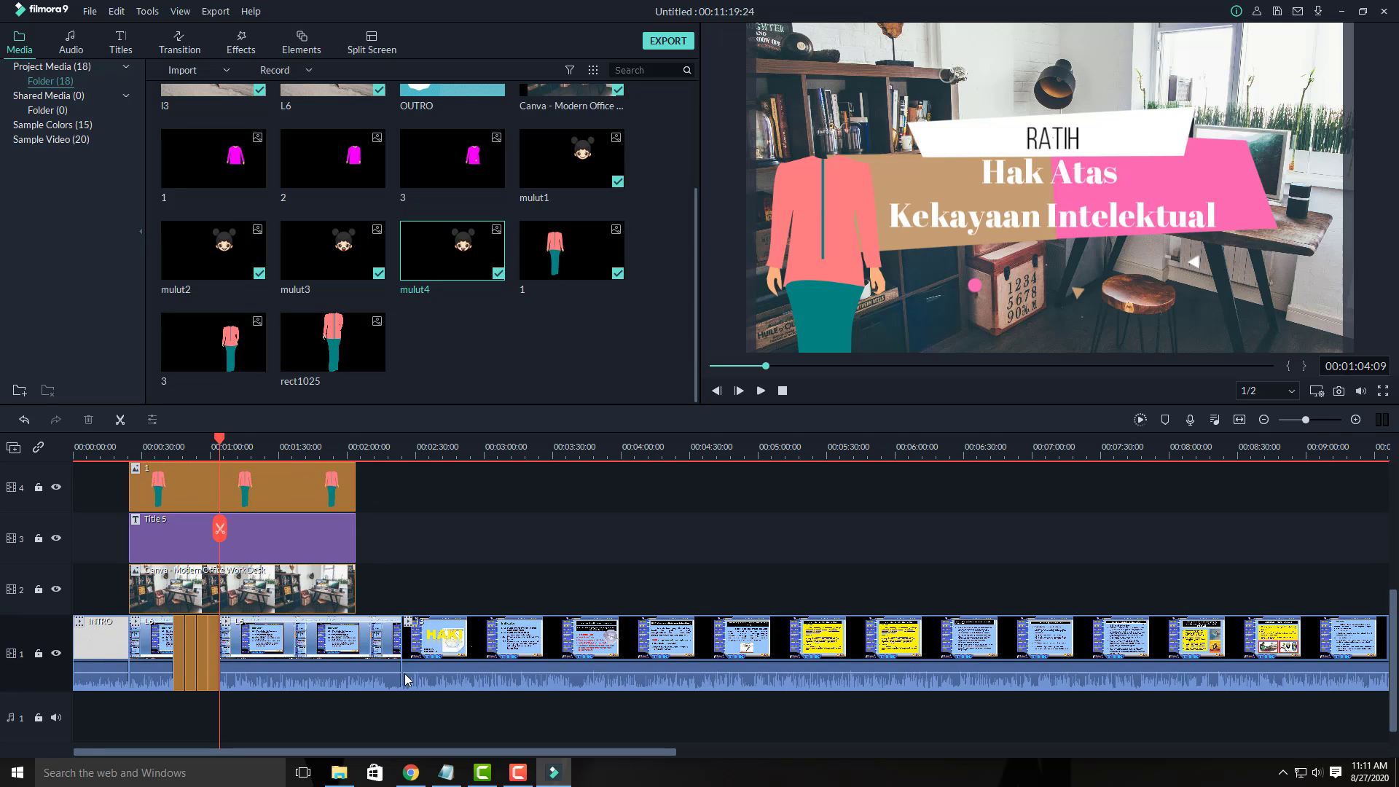
pyautogui.hotkey('ctrl', 'z')
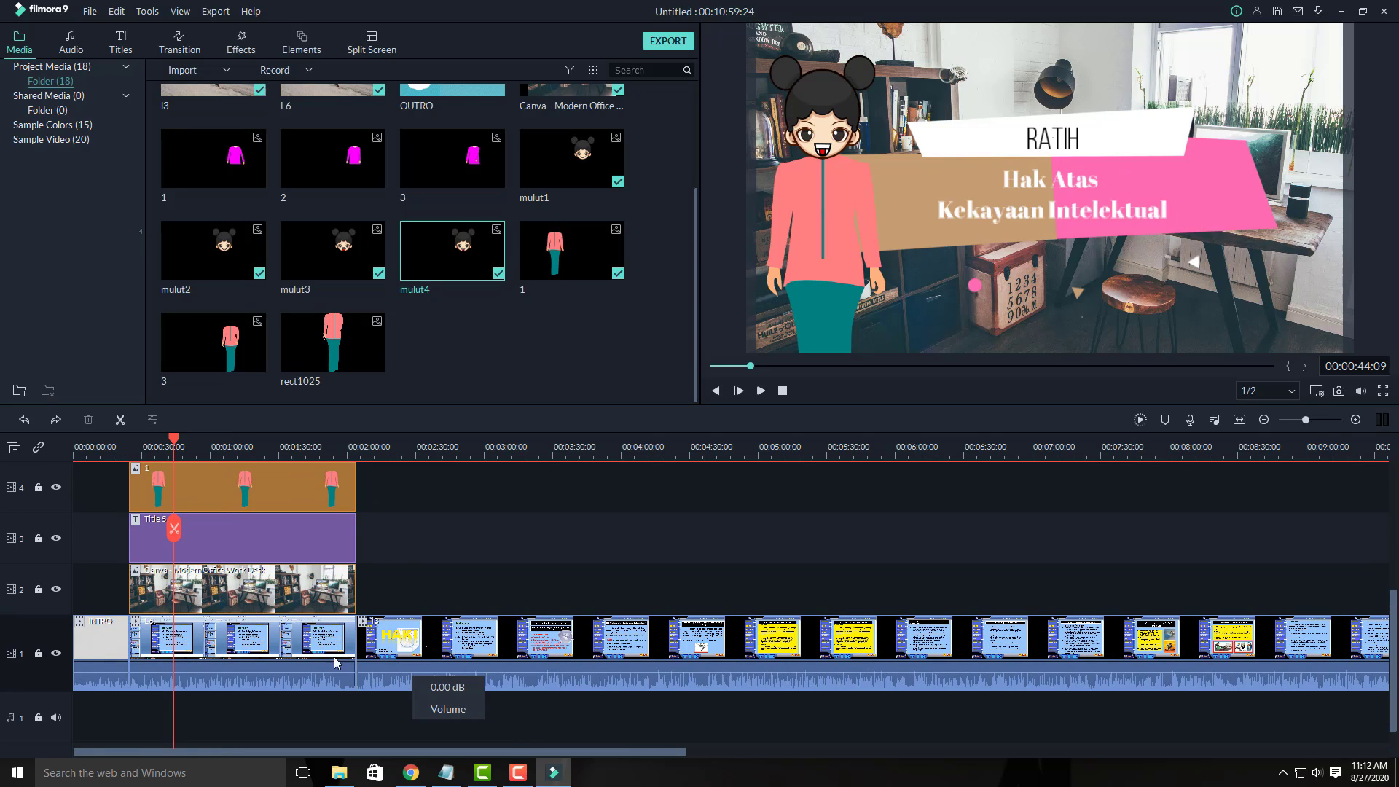
# - Hide video tracks 1, 2 and 3 to isolate the character and show them again
pyautogui.click(56, 655)
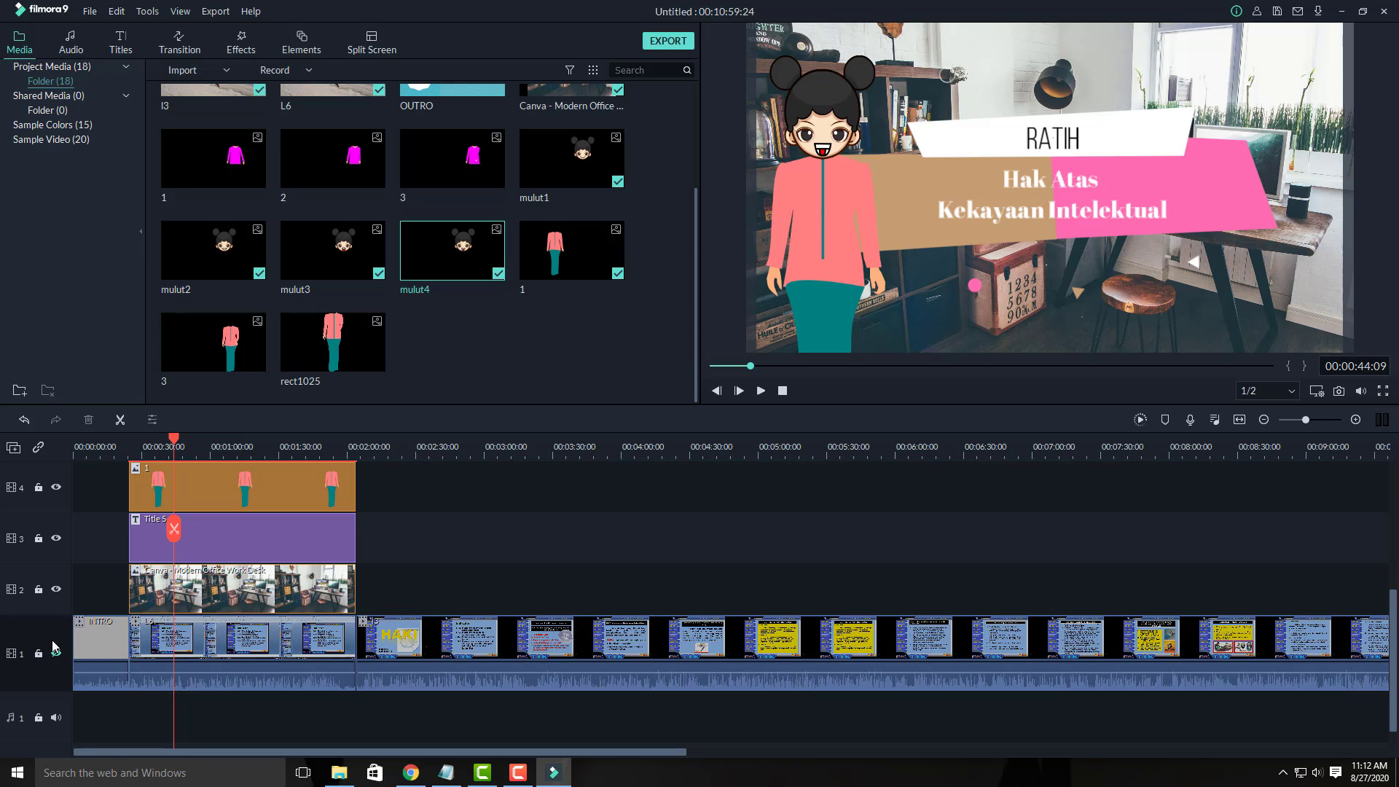
pyautogui.click(56, 590)
pyautogui.click(56, 538)
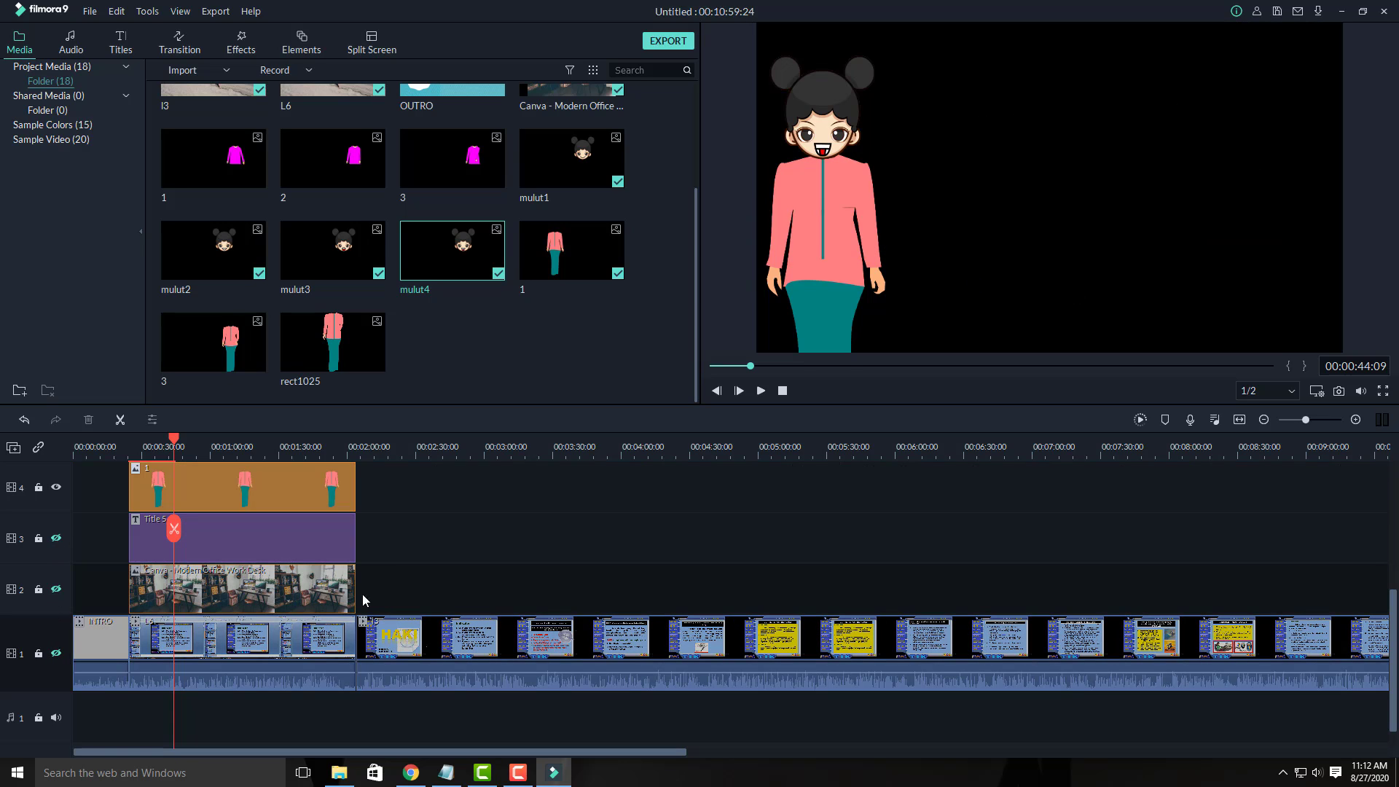
pyautogui.scroll(2, 422, 591)
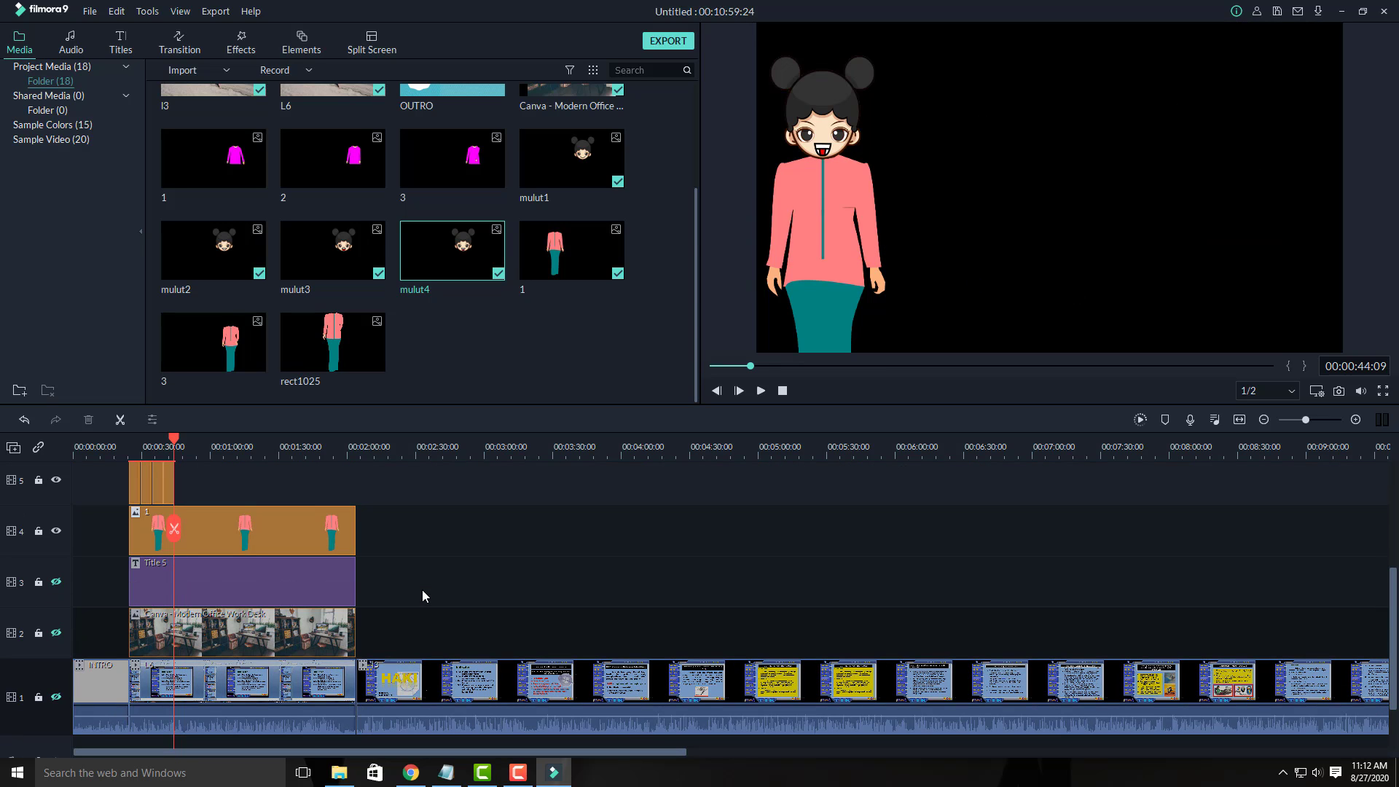
pyautogui.scroll(1, 421, 594)
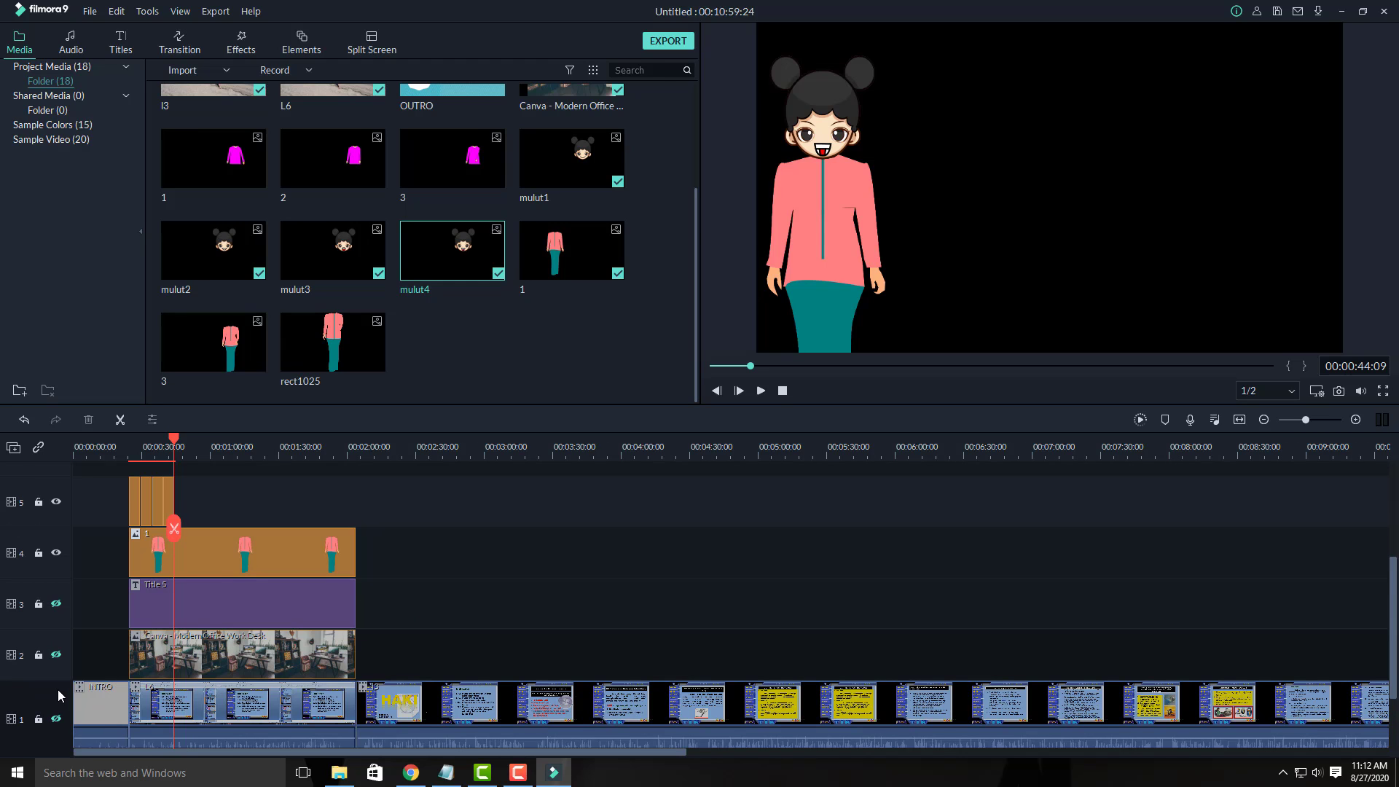
pyautogui.click(57, 718)
pyautogui.click(57, 653)
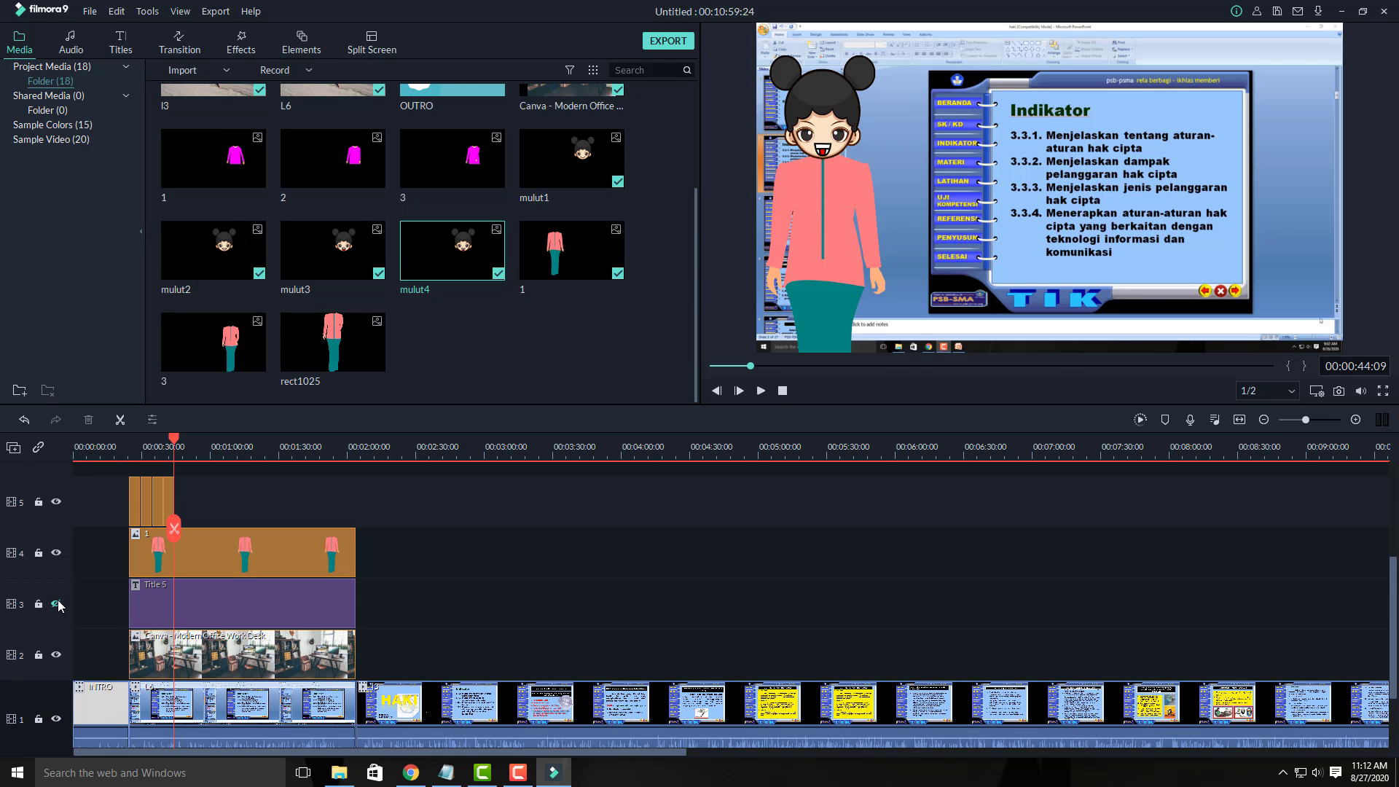
pyautogui.click(56, 603)
# - Lock video tracks 1, 2, 3 and 4
pyautogui.click(39, 604)
pyautogui.click(39, 654)
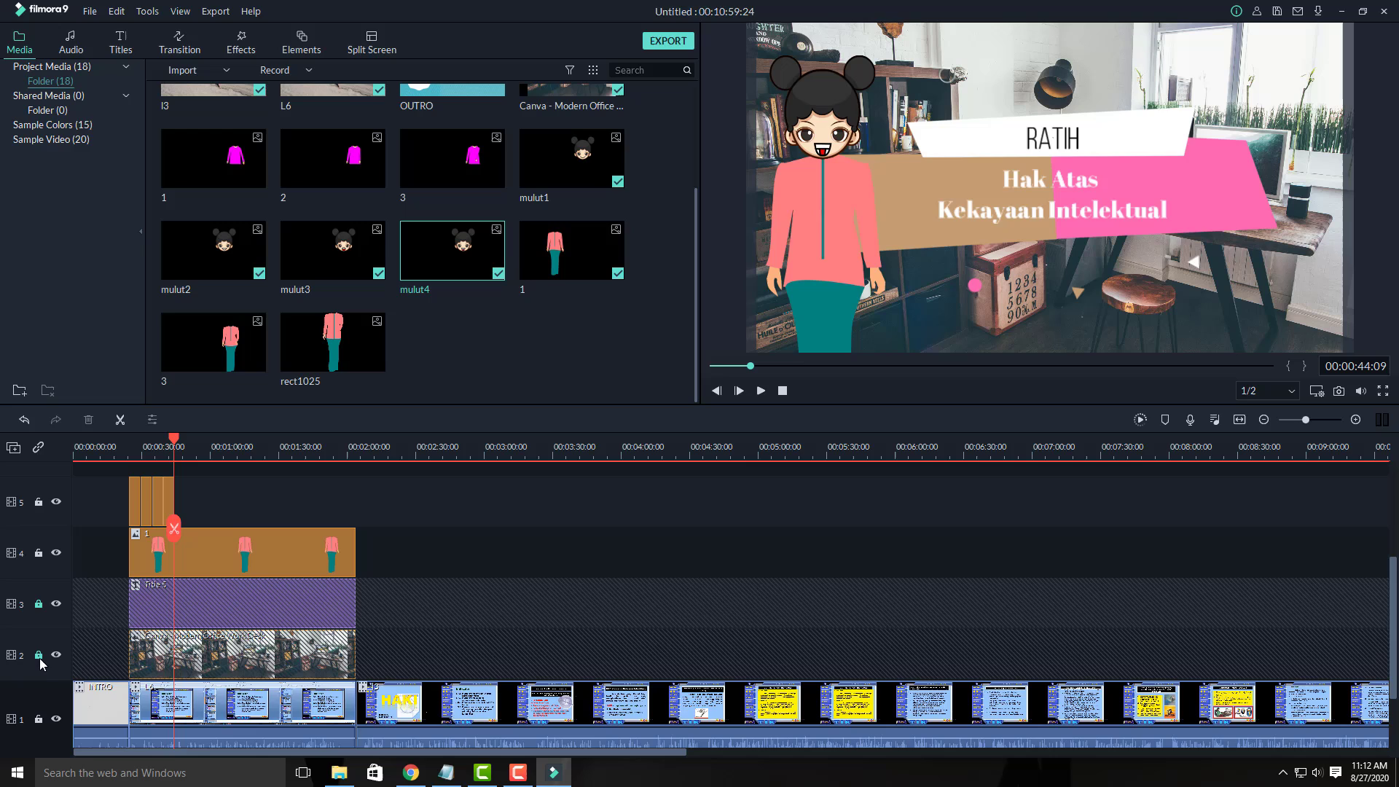
pyautogui.click(38, 719)
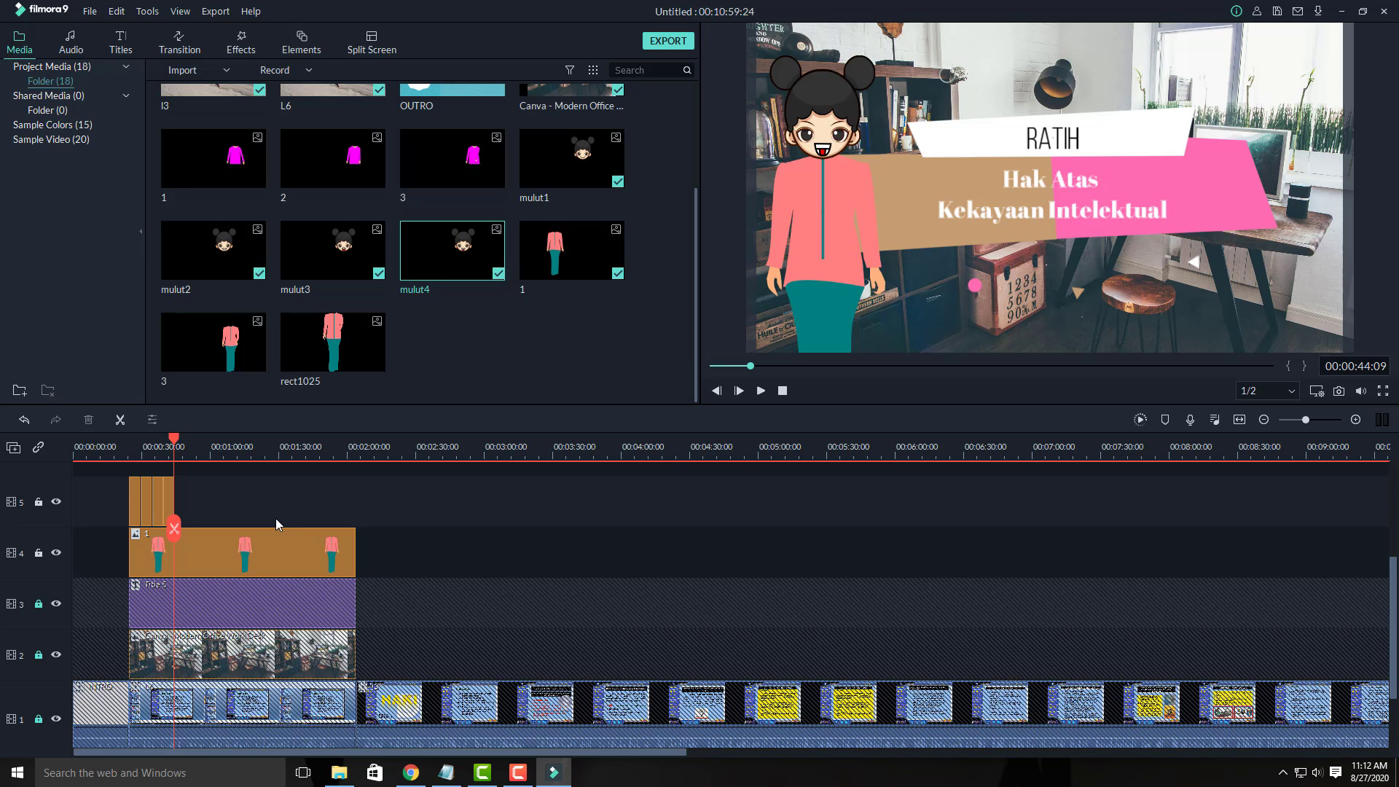
pyautogui.click(39, 552)
# - Try to paste the copied mouth clips on track 5 at 00:00:44:09 and undo the paste
pyautogui.rightClick(190, 491)
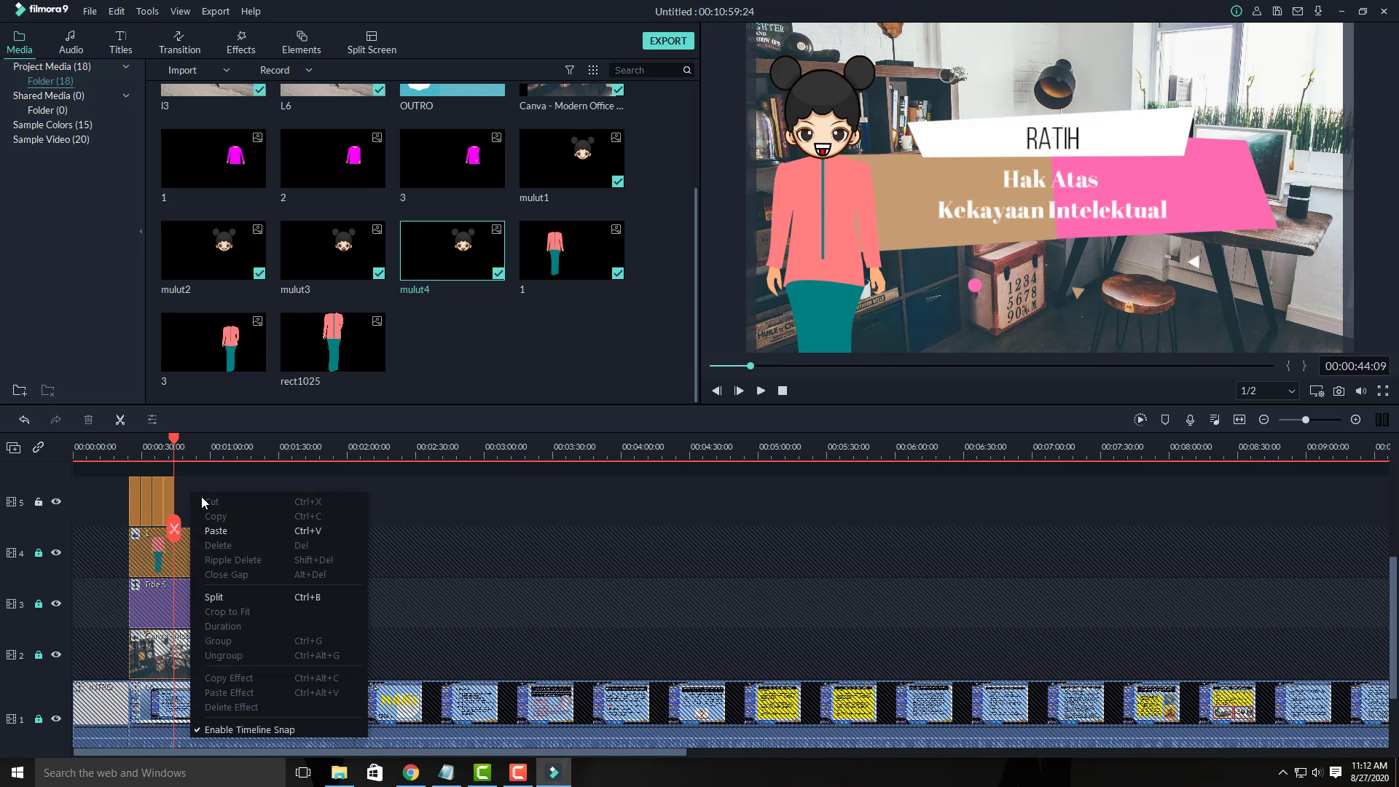
pyautogui.click(225, 532)
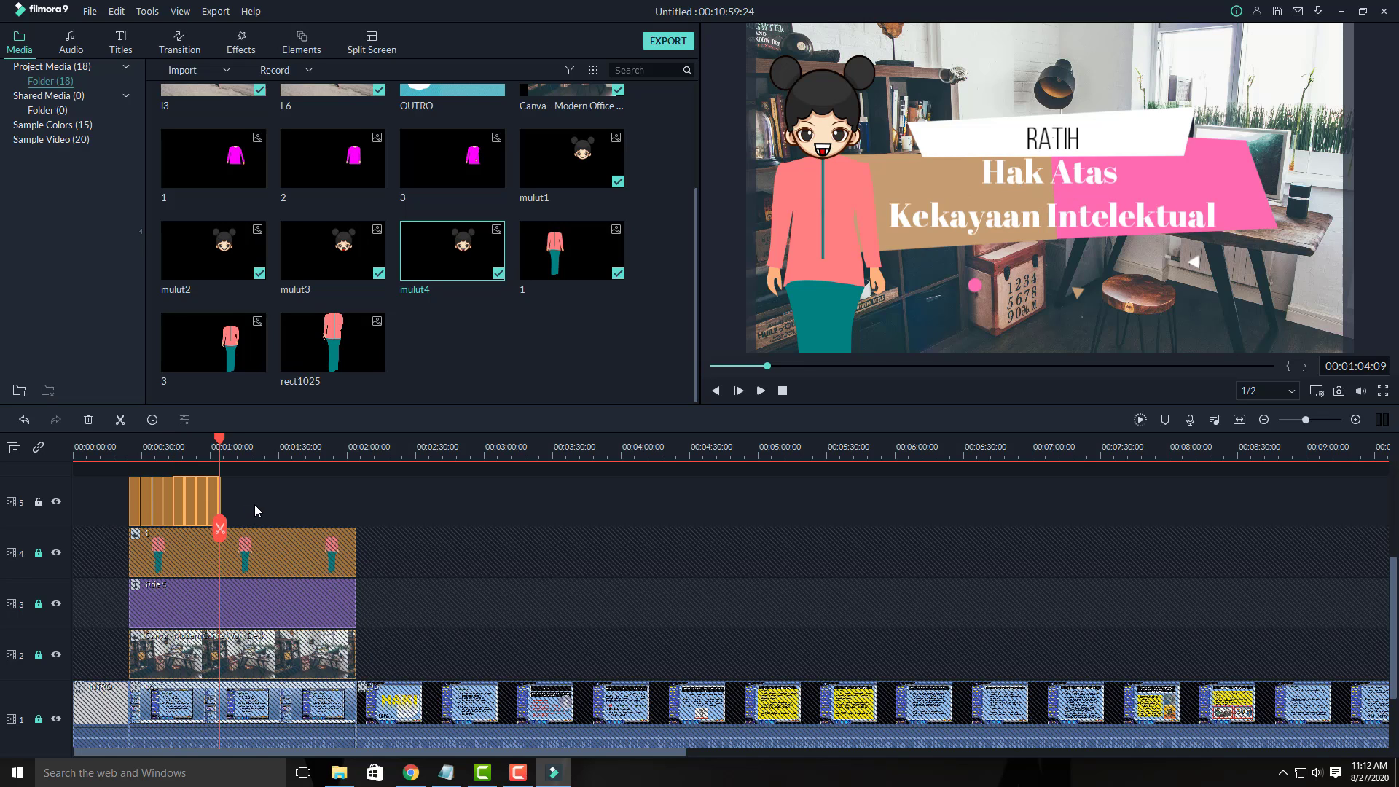
pyautogui.hotkey('ctrl', 'z')
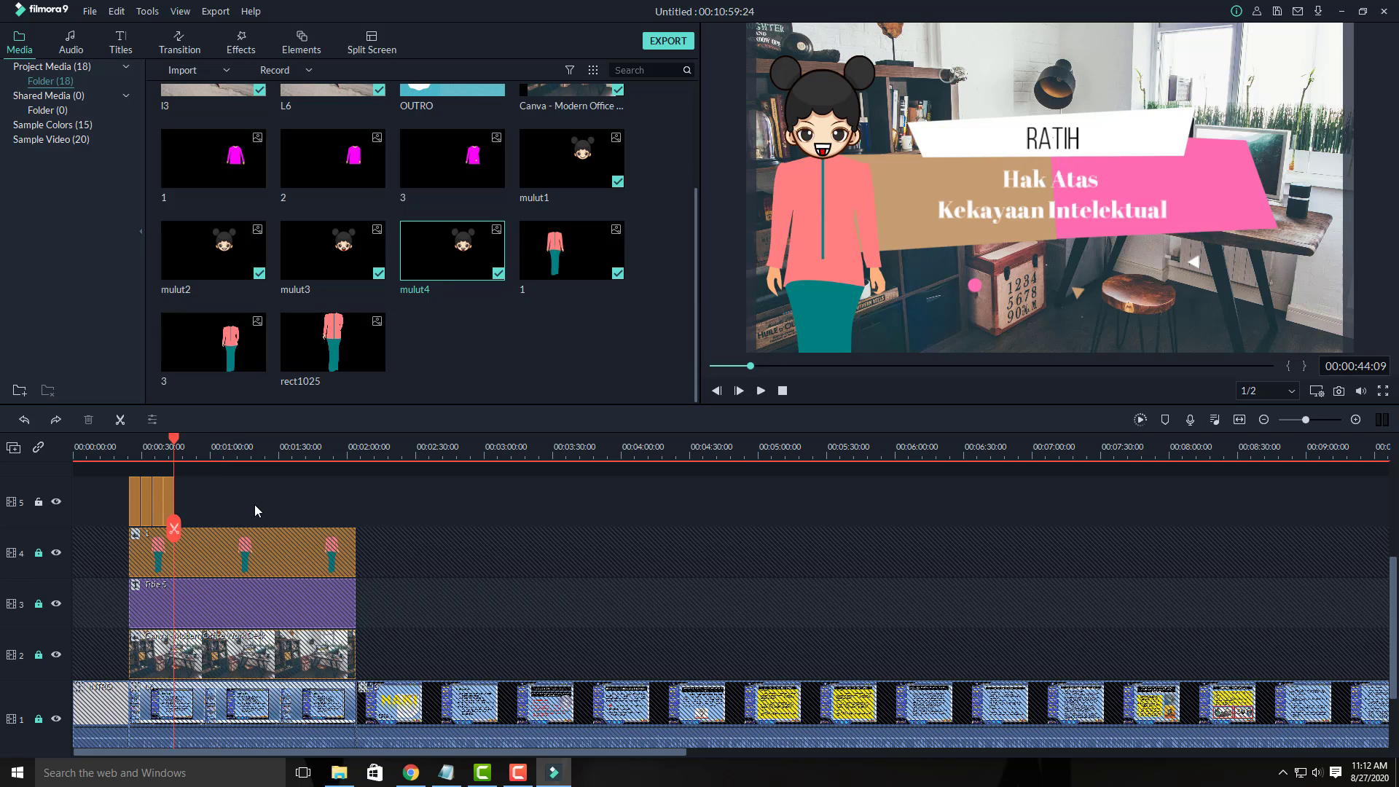
# - Try to paste the mouth clips on track 5 at 00:00:44:17, scrub past the pasted clips and undo the paste
pyautogui.click(176, 443)
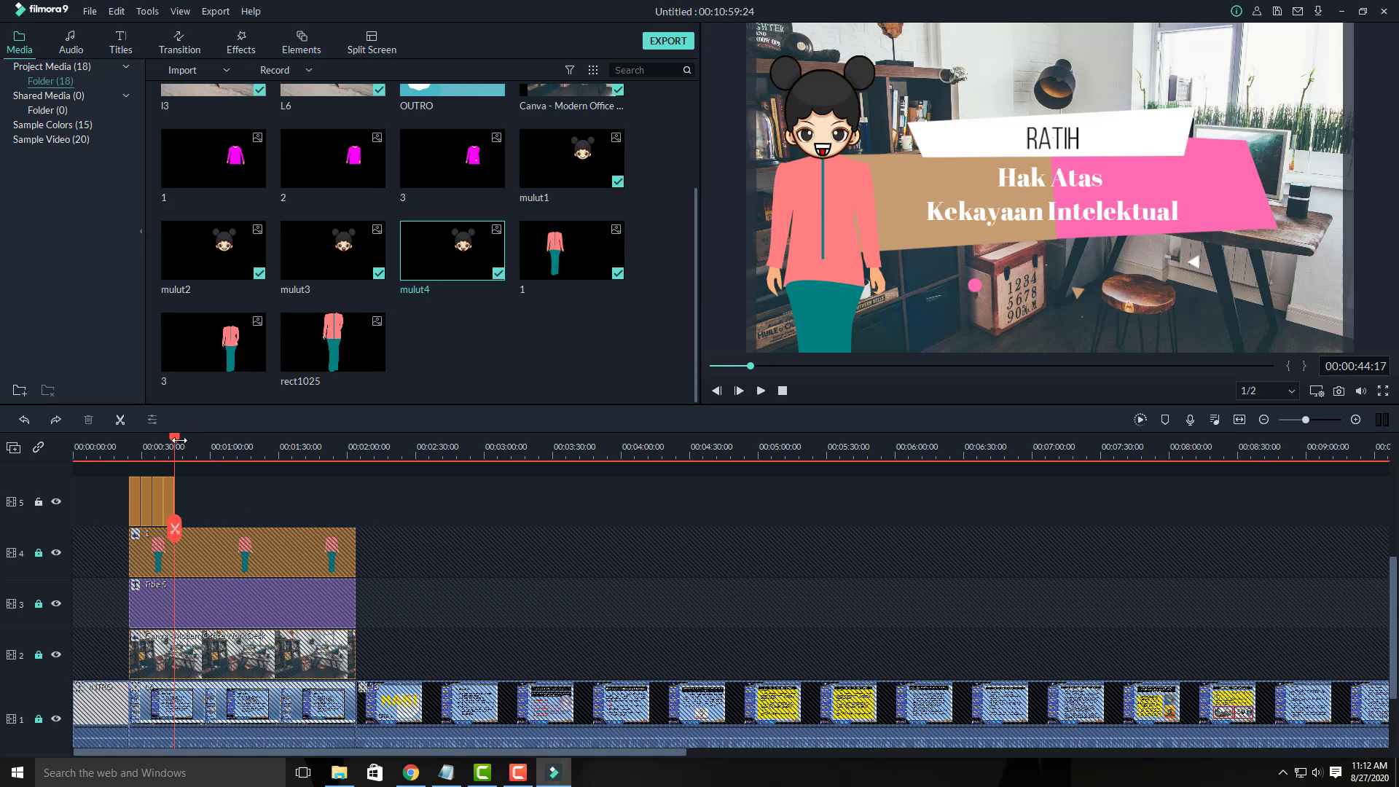
pyautogui.press('space')
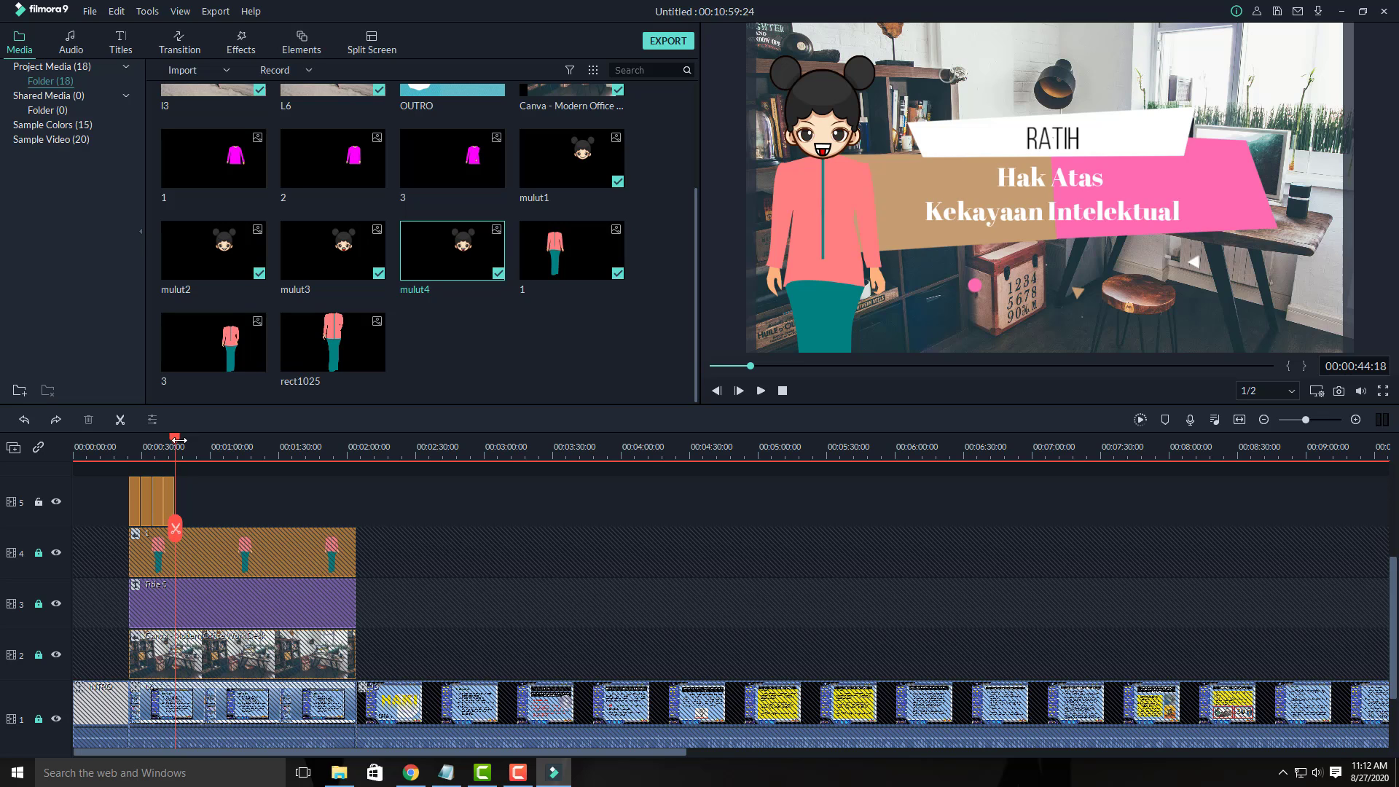
pyautogui.click(179, 440)
pyautogui.rightClick(212, 499)
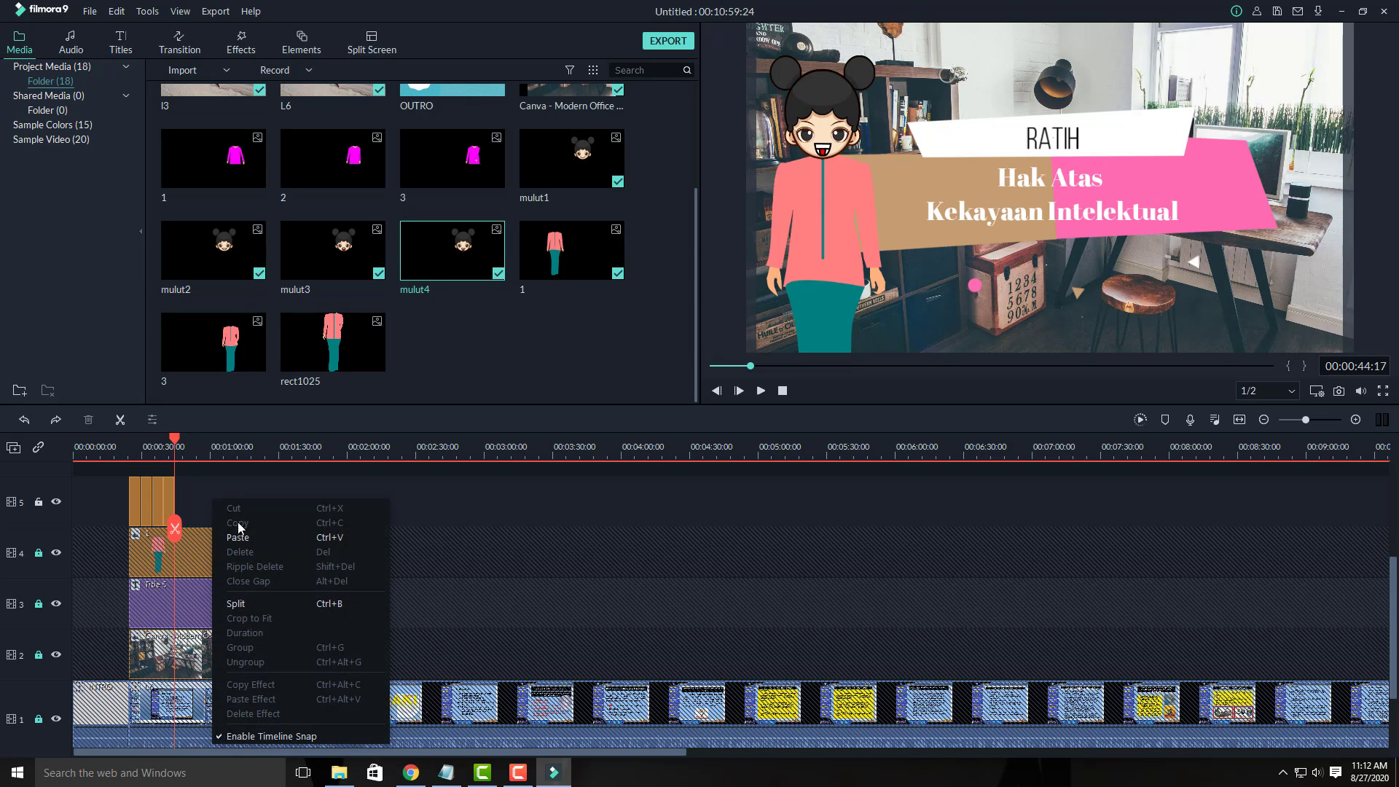
pyautogui.click(266, 536)
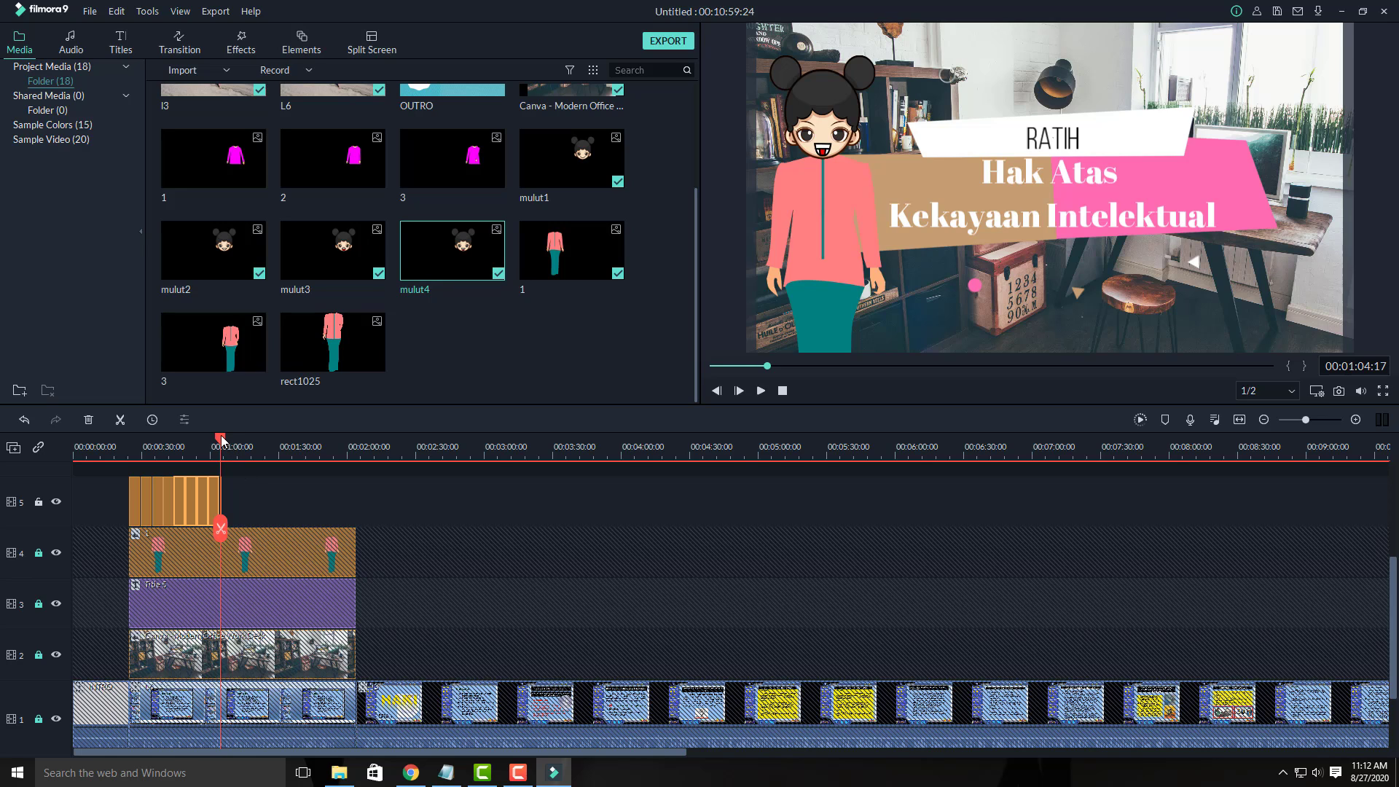
pyautogui.moveTo(222, 439); pyautogui.dragTo(231, 440)
pyautogui.hotkey('ctrl', 'z')
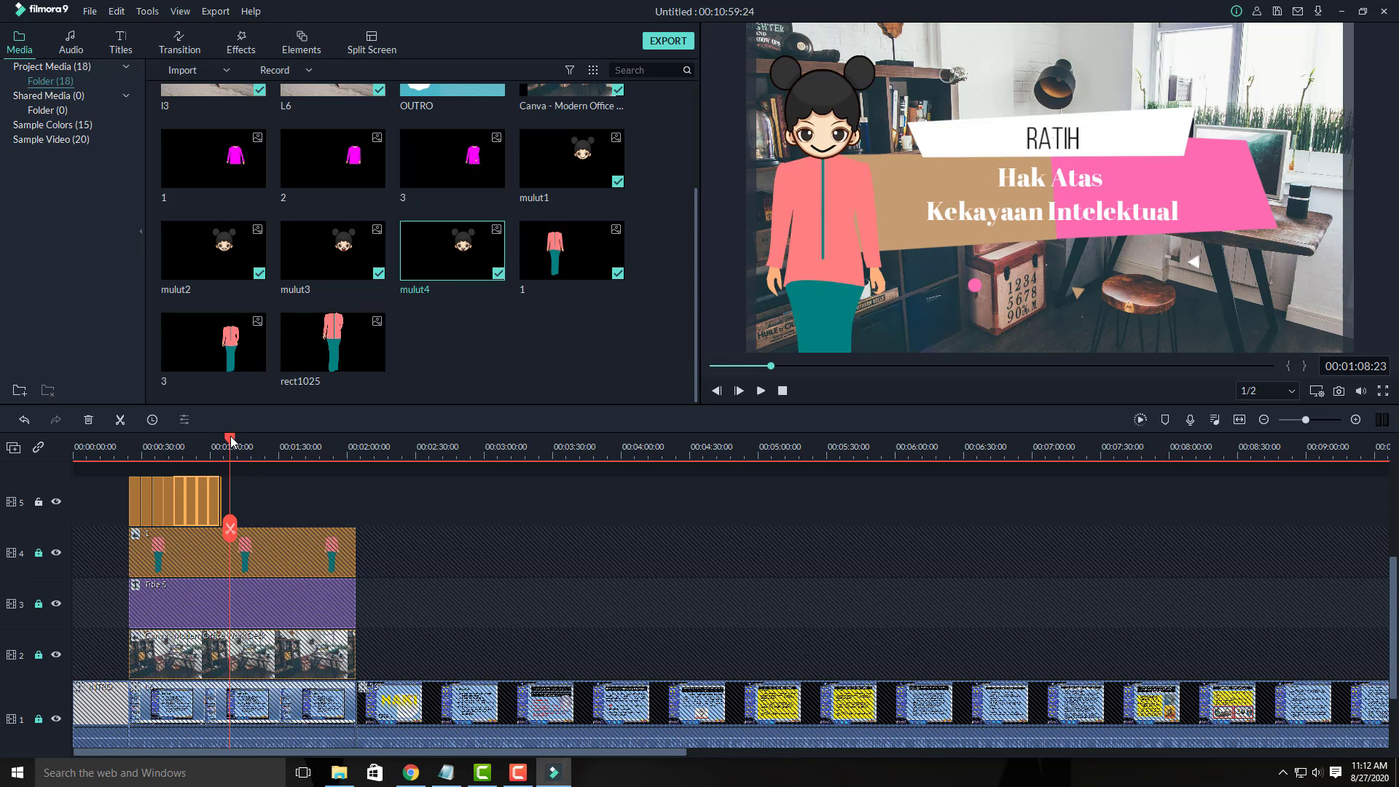
# - Paste the copied mouth clips after the existing ones on track 5 at 00:00:44:18
pyautogui.press('space')
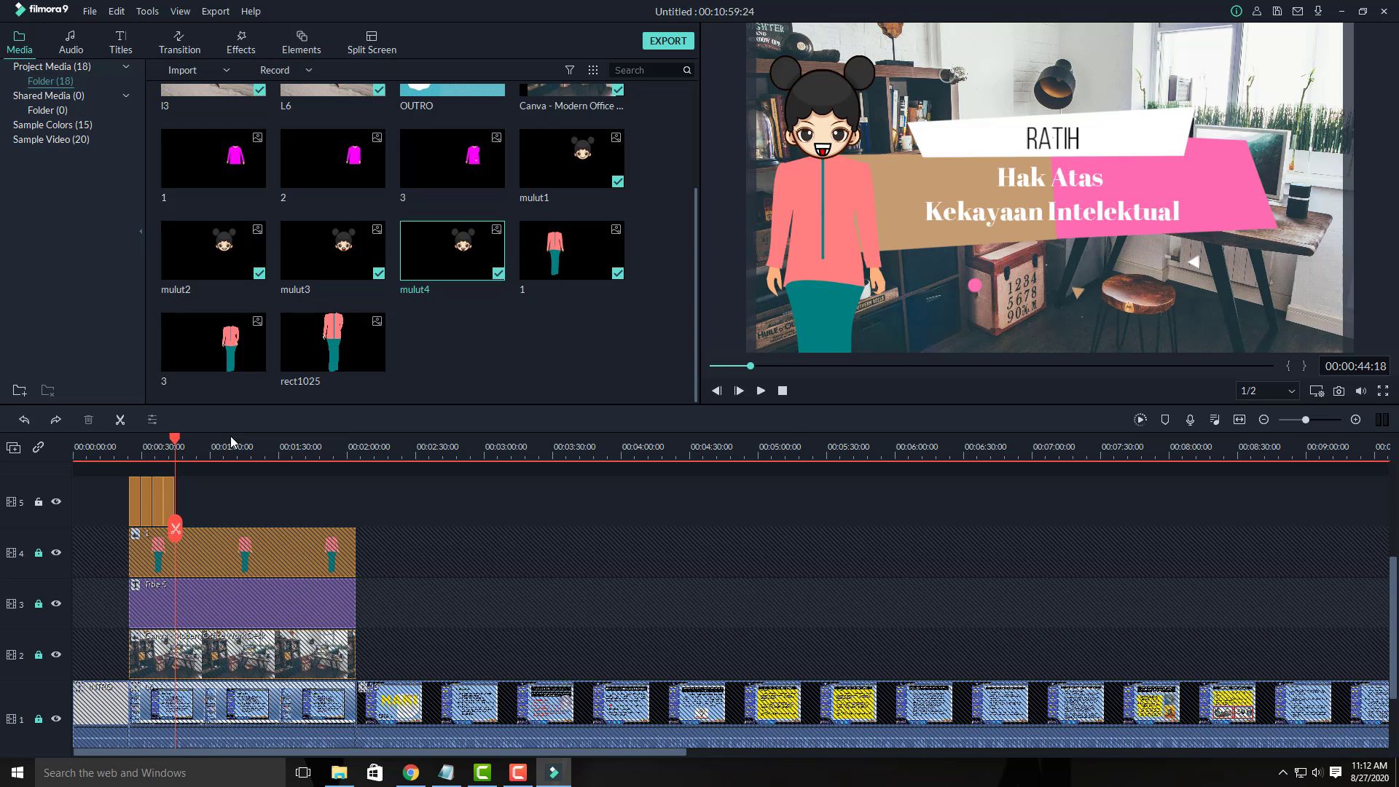
pyautogui.rightClick(233, 500)
pyautogui.click(257, 537)
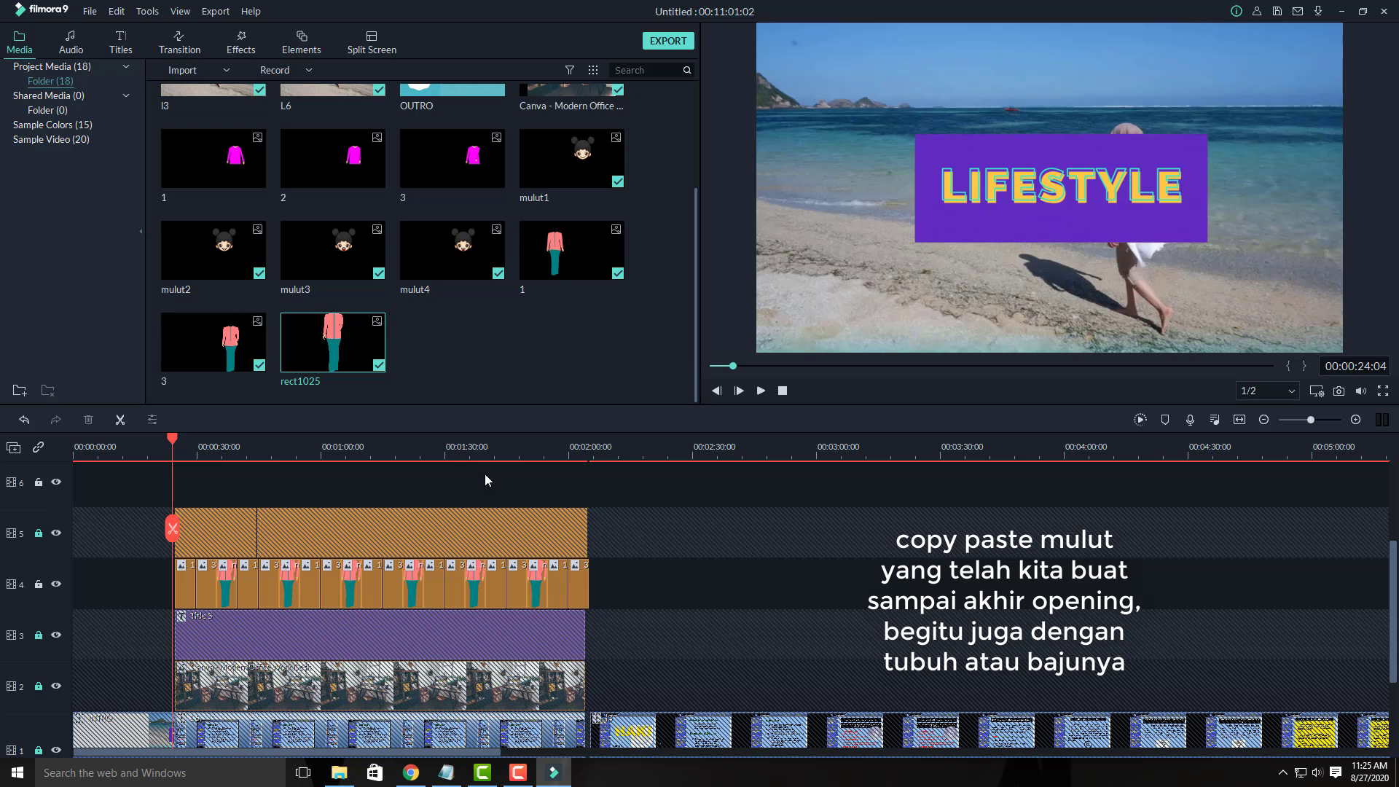
# - Play back the opening with the talking character from 00:00:24:04
pyautogui.click(761, 391)
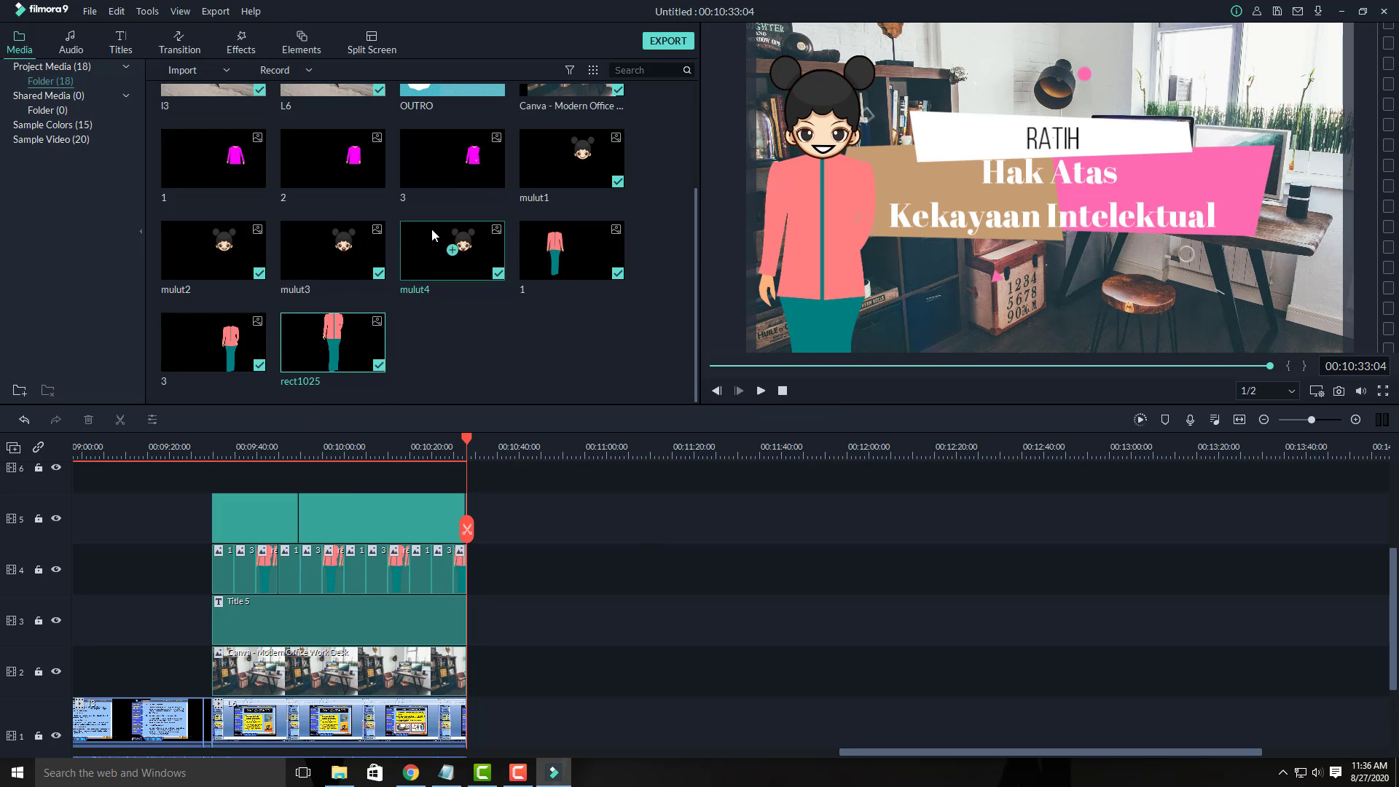
# - Add the OUTRO clip to the end of track 1 at 00:10:33:04 and play it back
pyautogui.scroll(2, 431, 229)
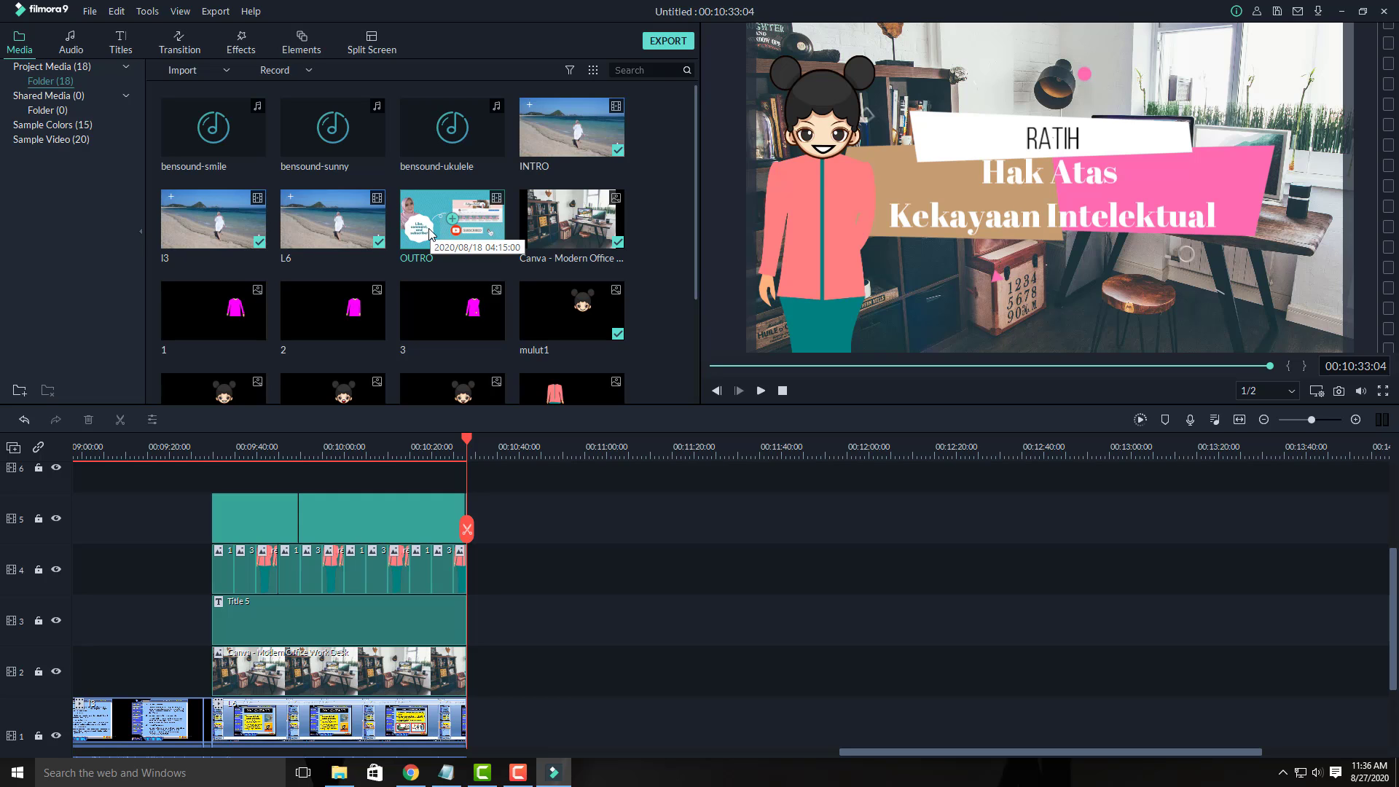
pyautogui.moveTo(430, 233); pyautogui.dragTo(465, 733)
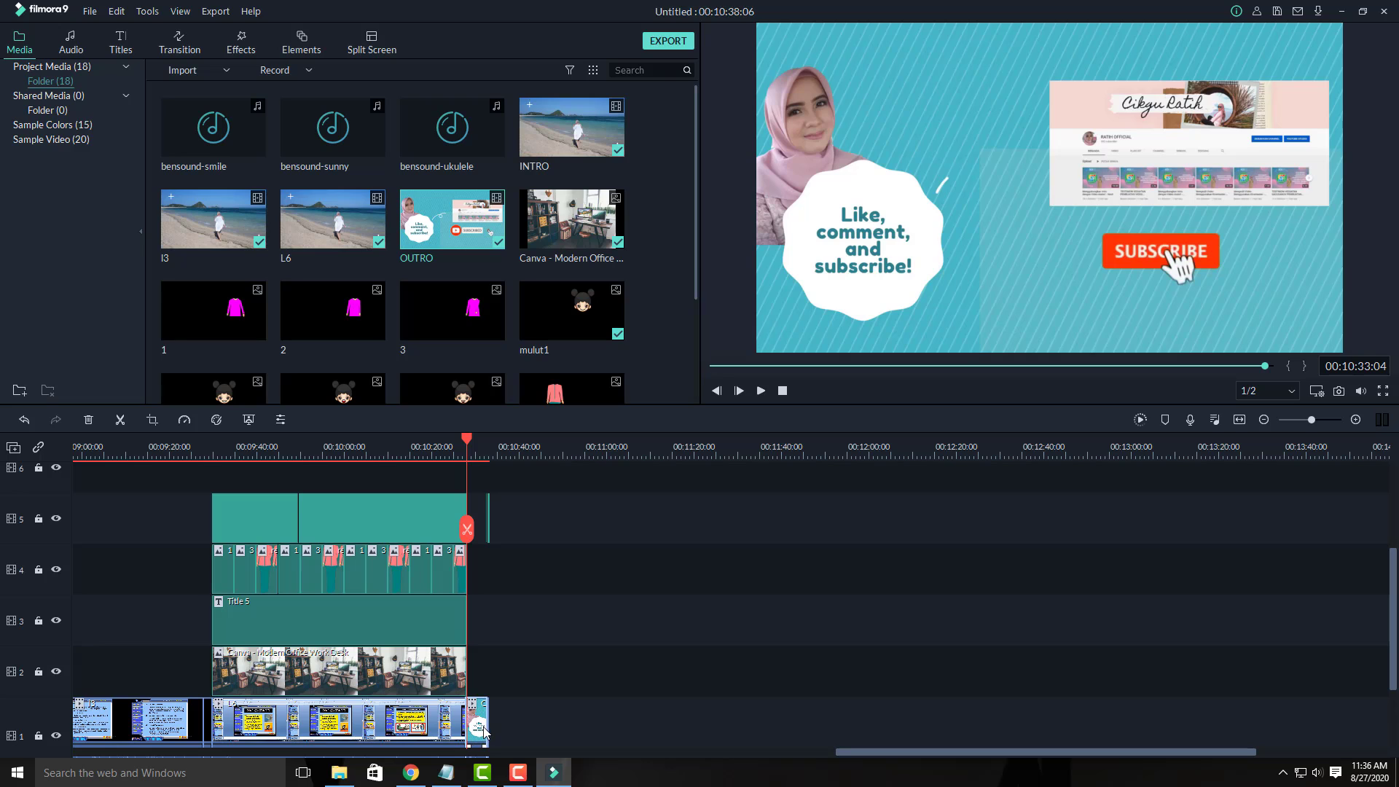
pyautogui.hotkey('ctrl', 'z')
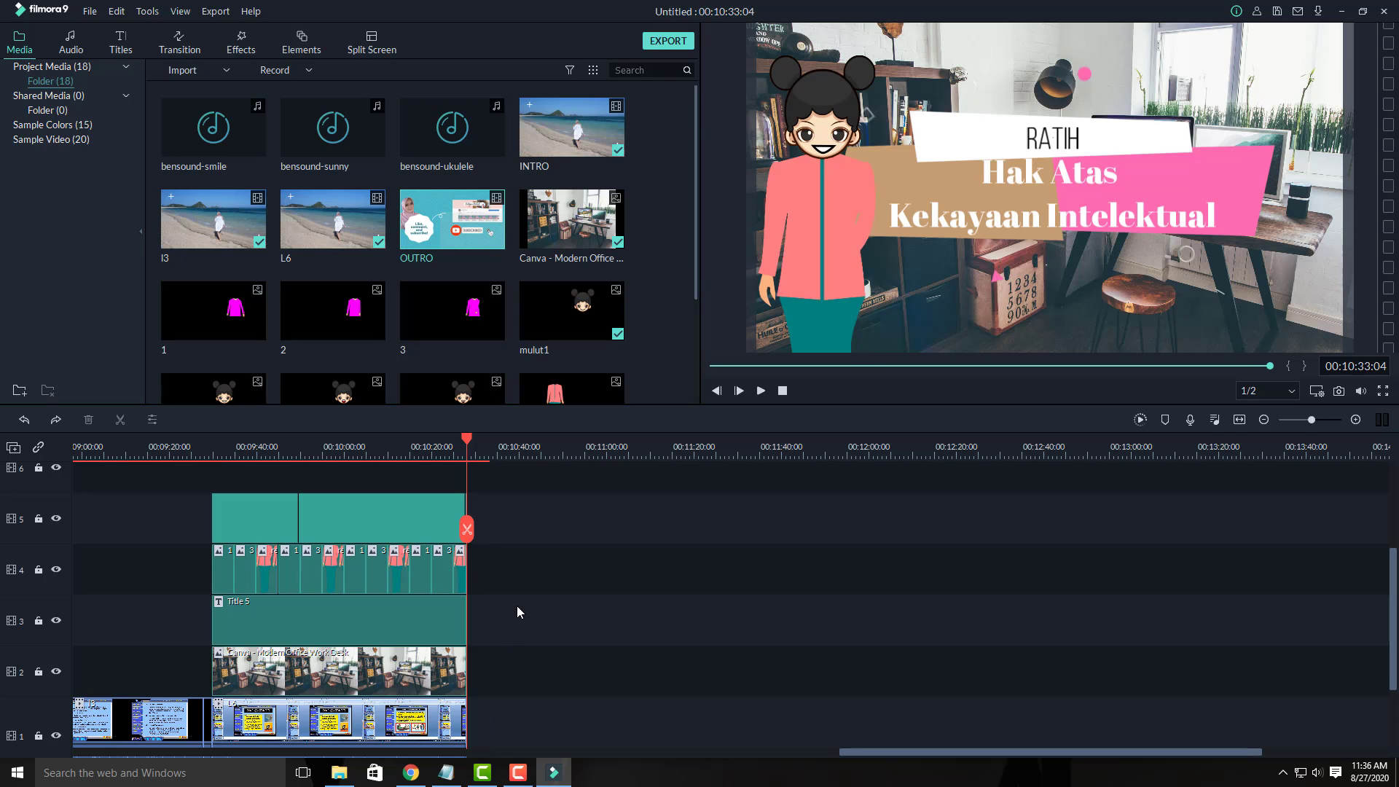
pyautogui.moveTo(475, 226); pyautogui.dragTo(478, 723)
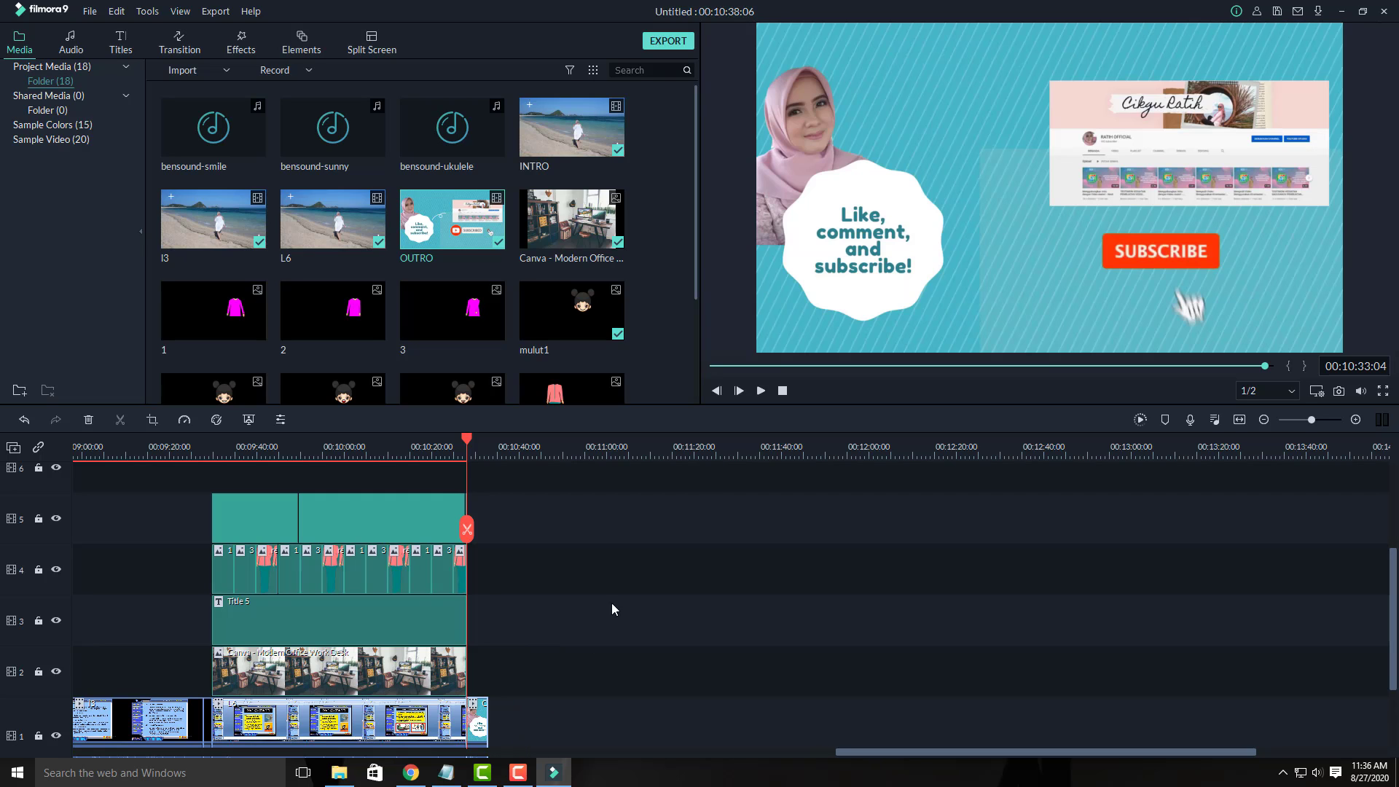
pyautogui.click(762, 392)
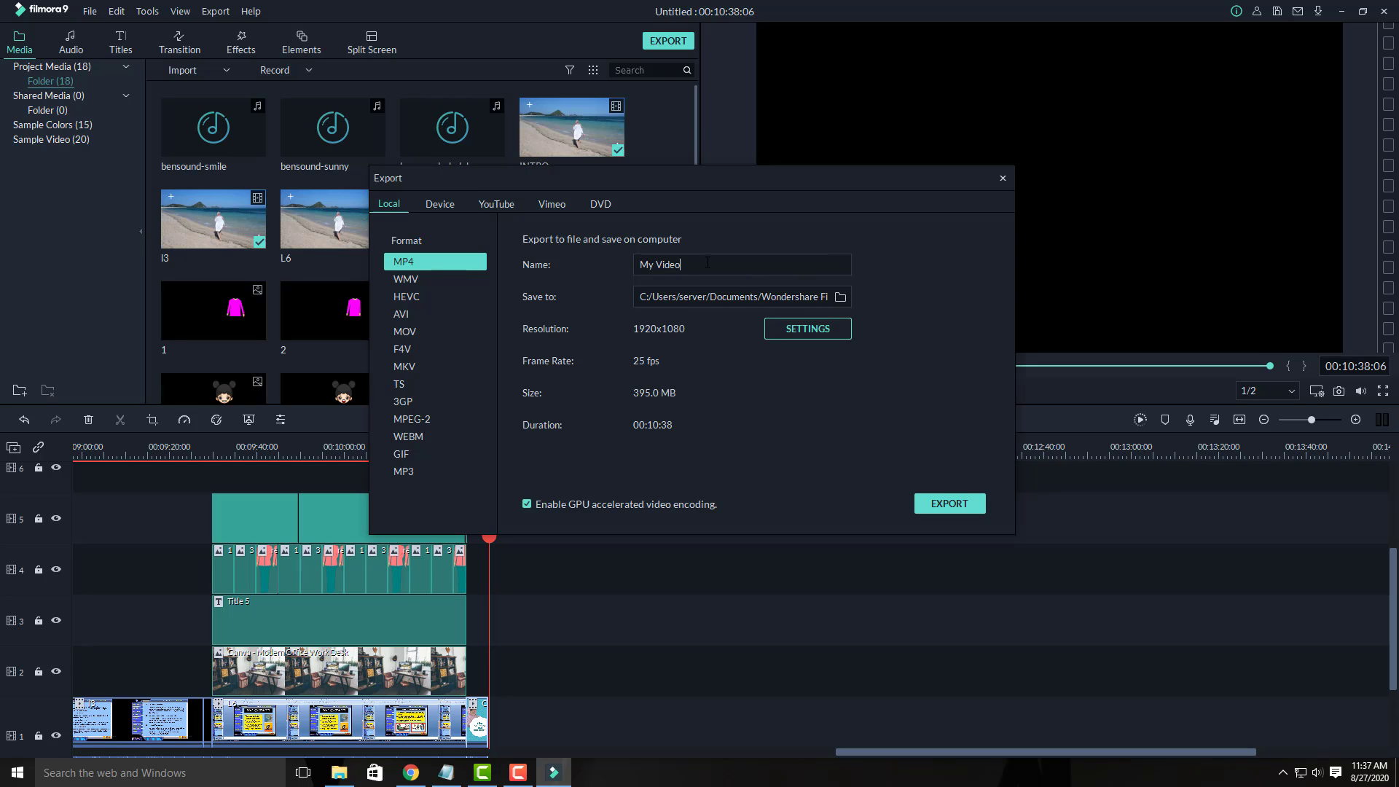
# - Name the output file L7 and start exporting the video locally as MP4
pyautogui.moveTo(736, 265); pyautogui.dragTo(603, 263)
pyautogui.write('L7')
pyautogui.click(937, 504)
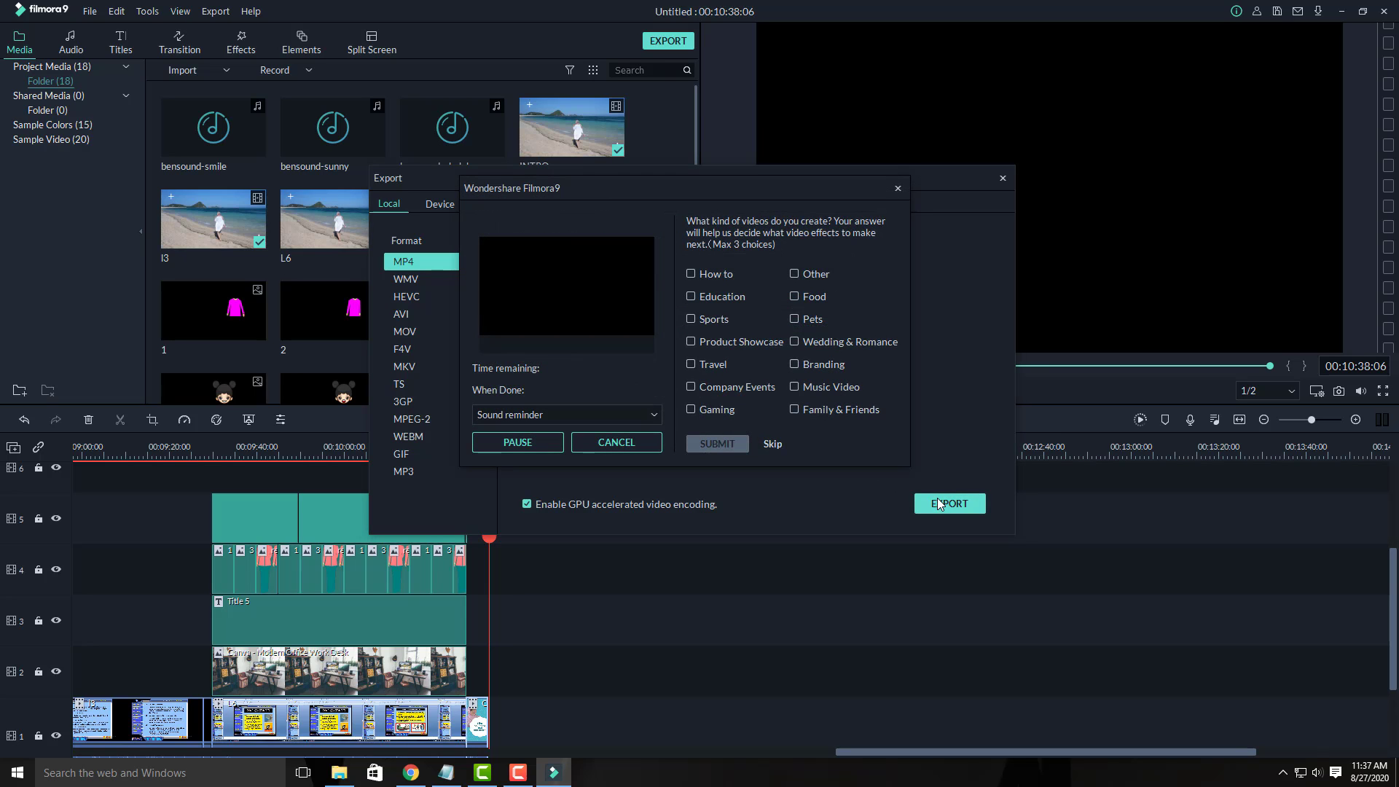